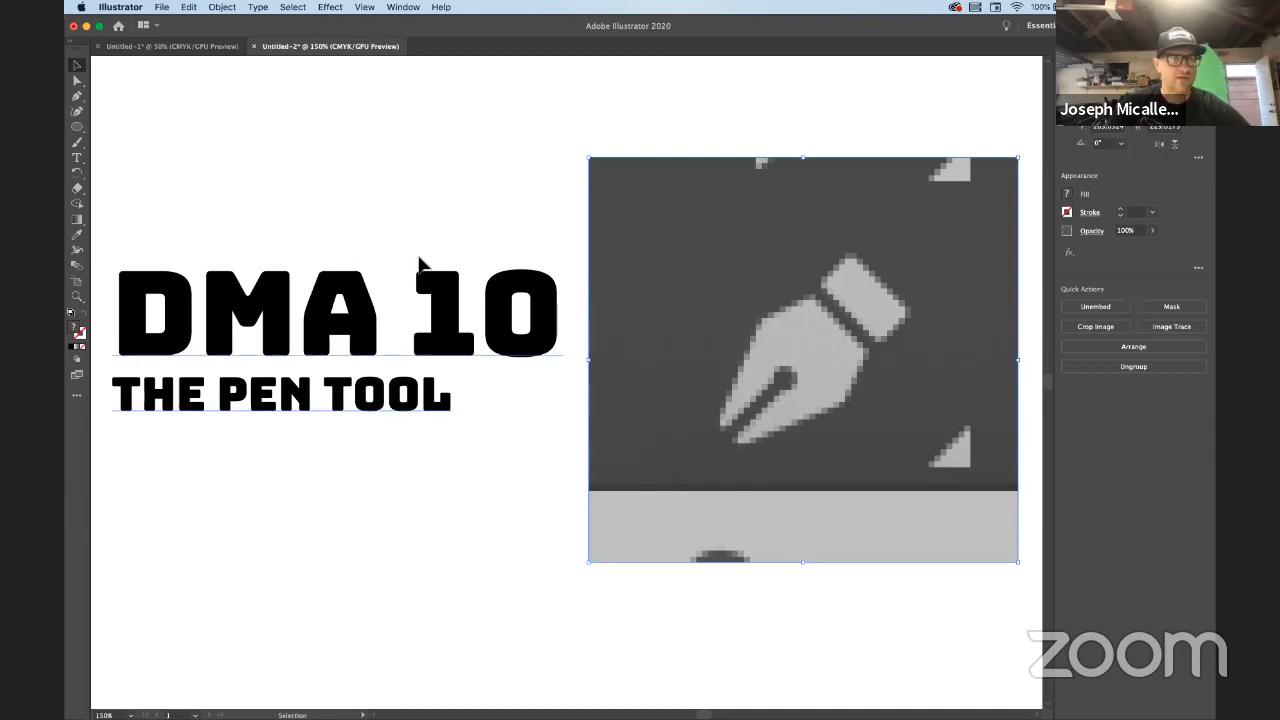
Delete all the artwork in the document, including the title text and the pen icon image
key("super+a")
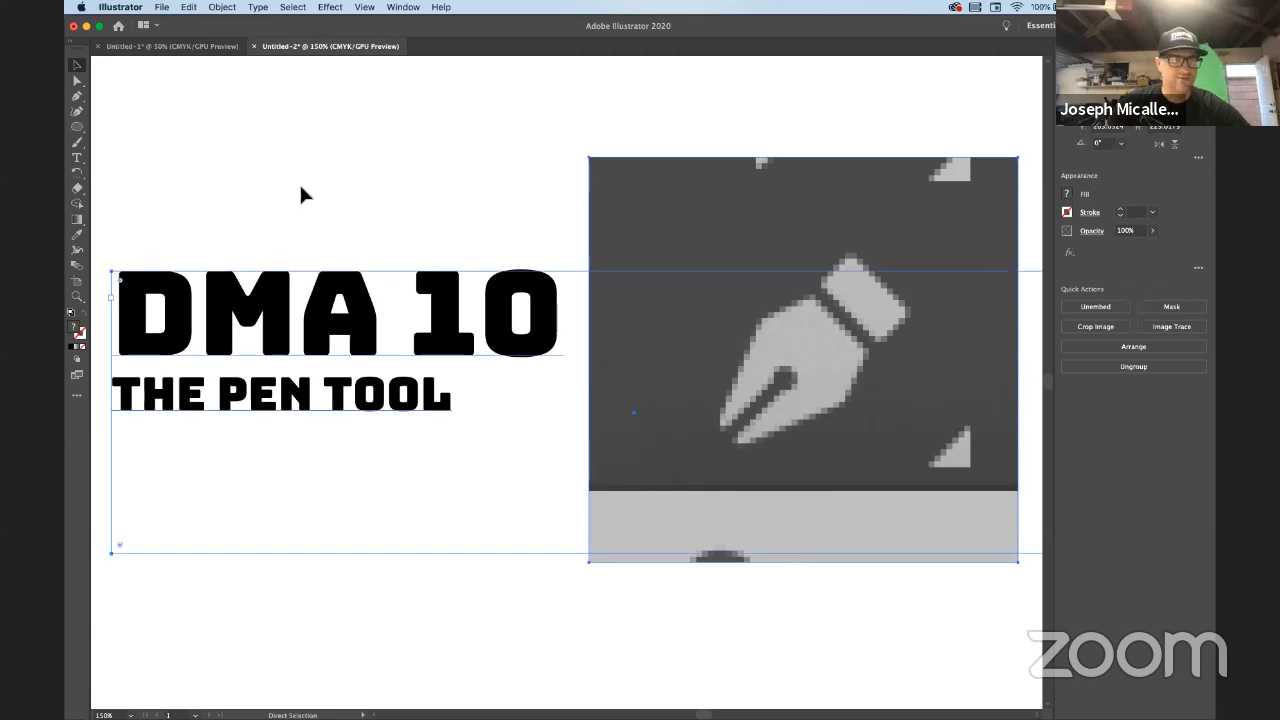
key("BackSpace")
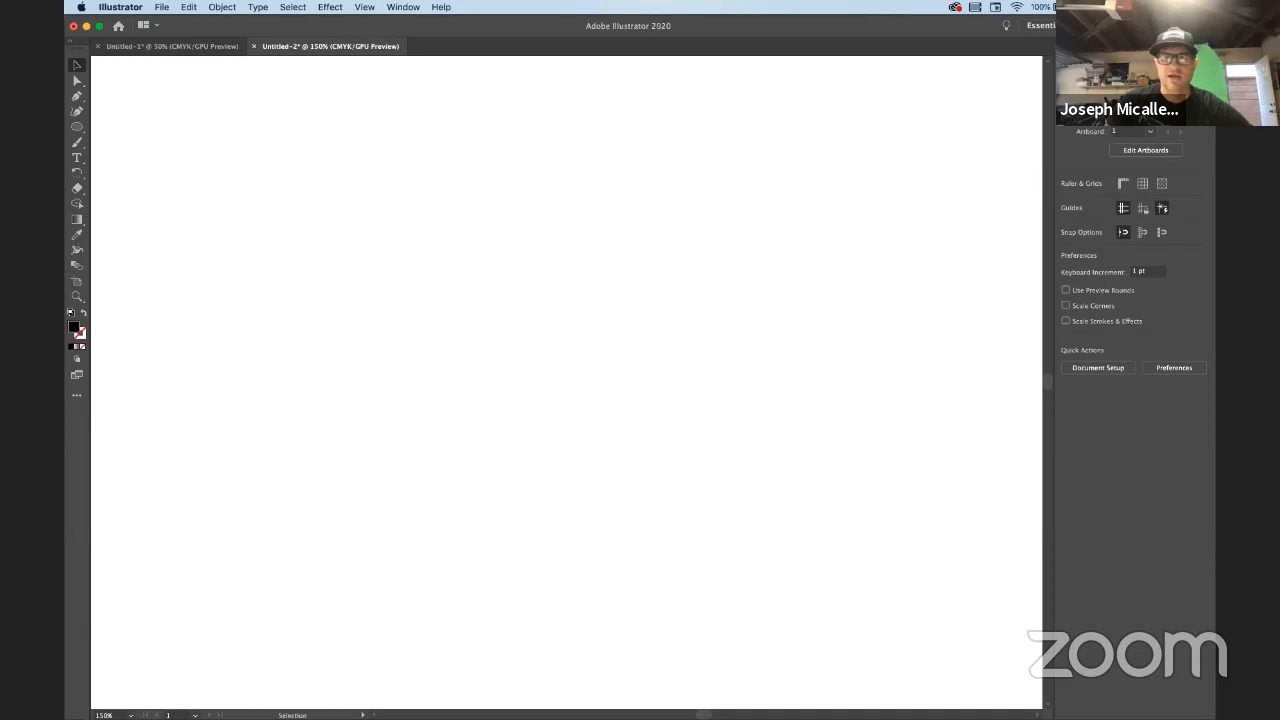
left_click(1112, 46)
left_click(1078, 46)
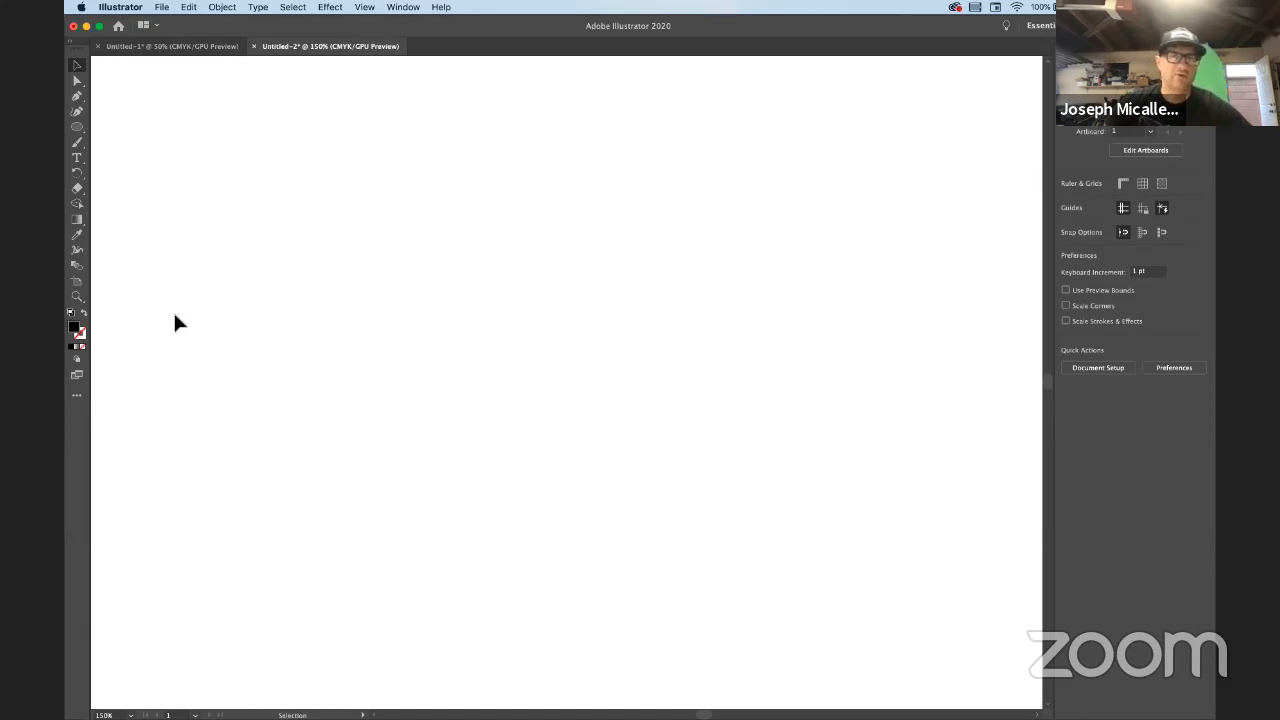
Show the Control bar above the document and expand the toolbar to two columns
left_click(402, 7)
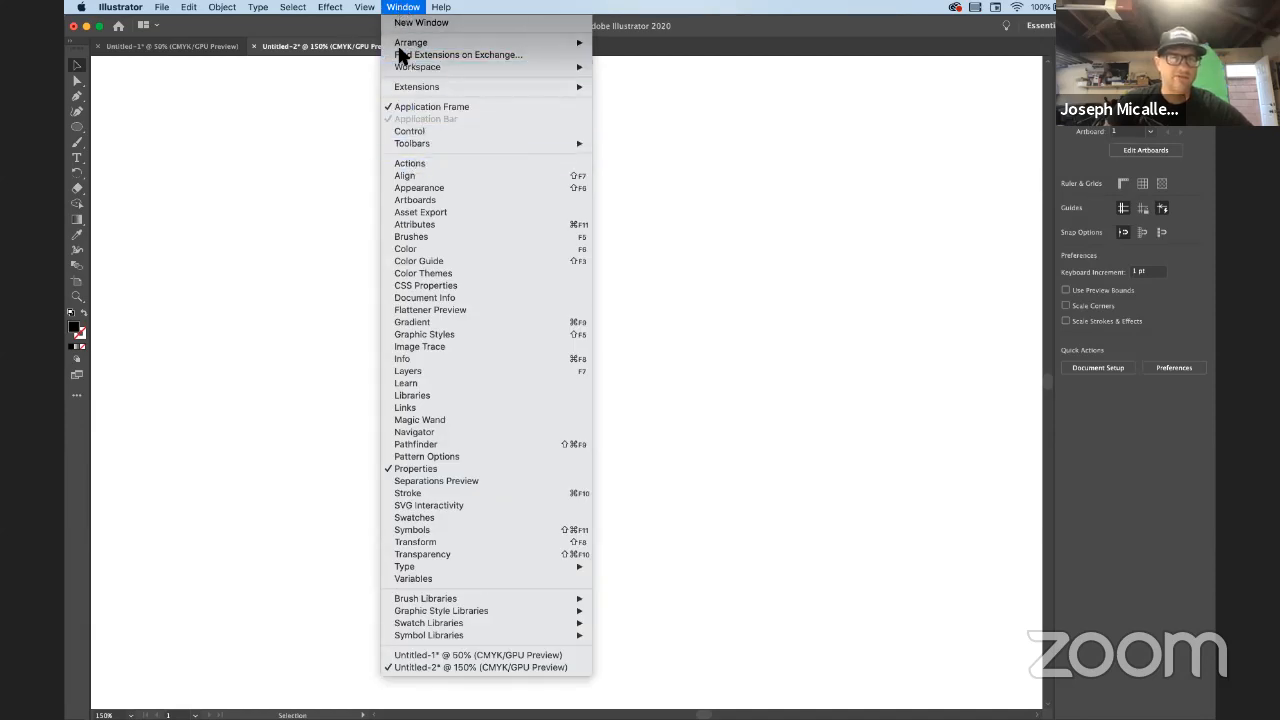
left_click(421, 134)
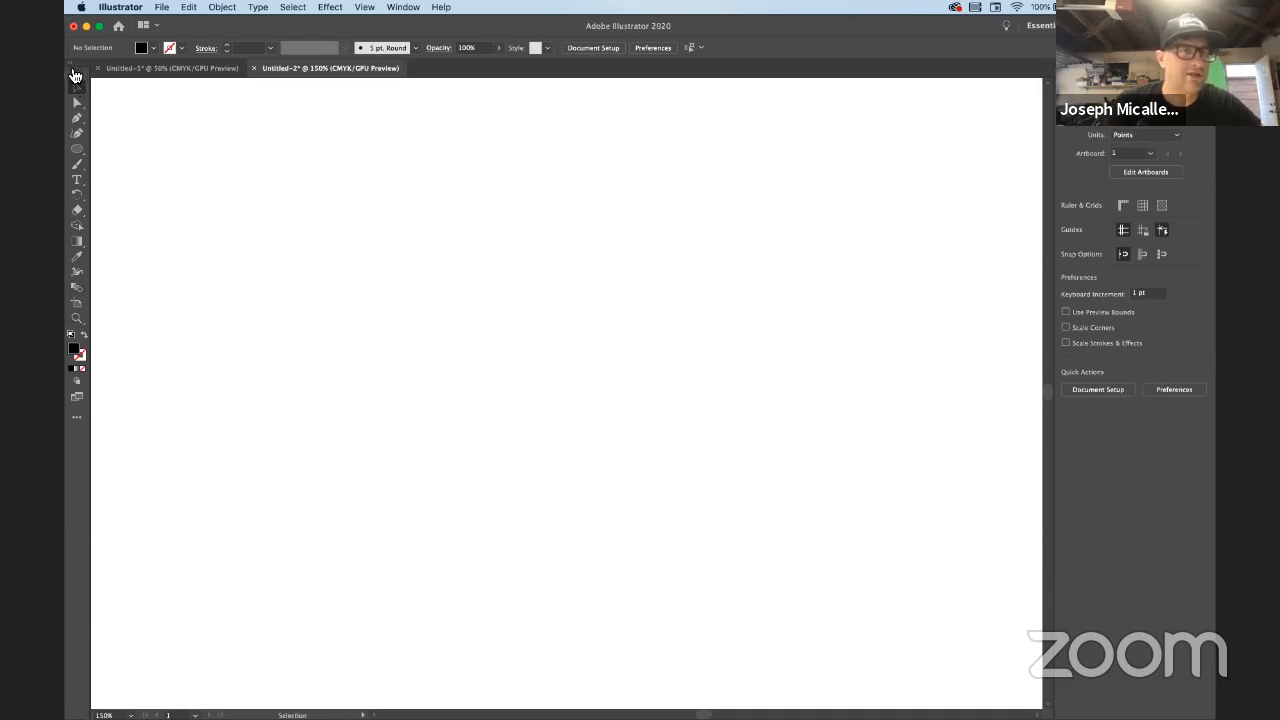
left_click(72, 68)
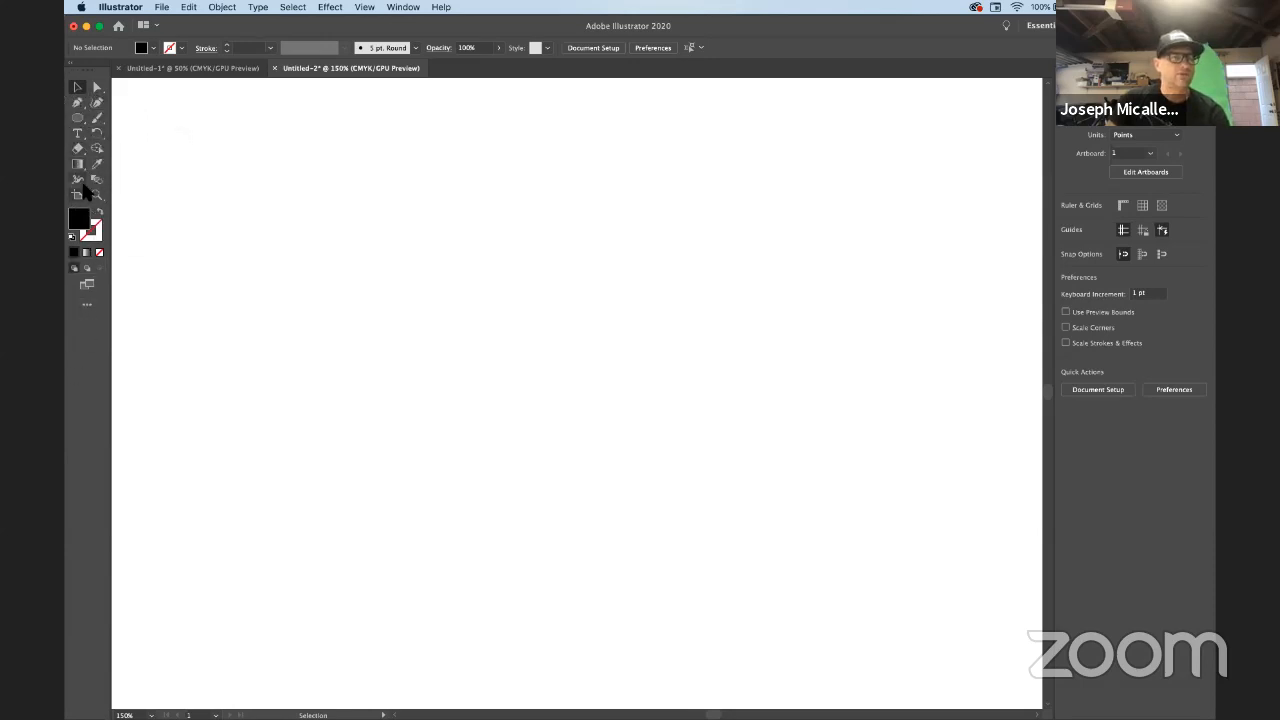
Switch the toolbar from the Basic to the Advanced set and arrange it in two columns
left_click(84, 306)
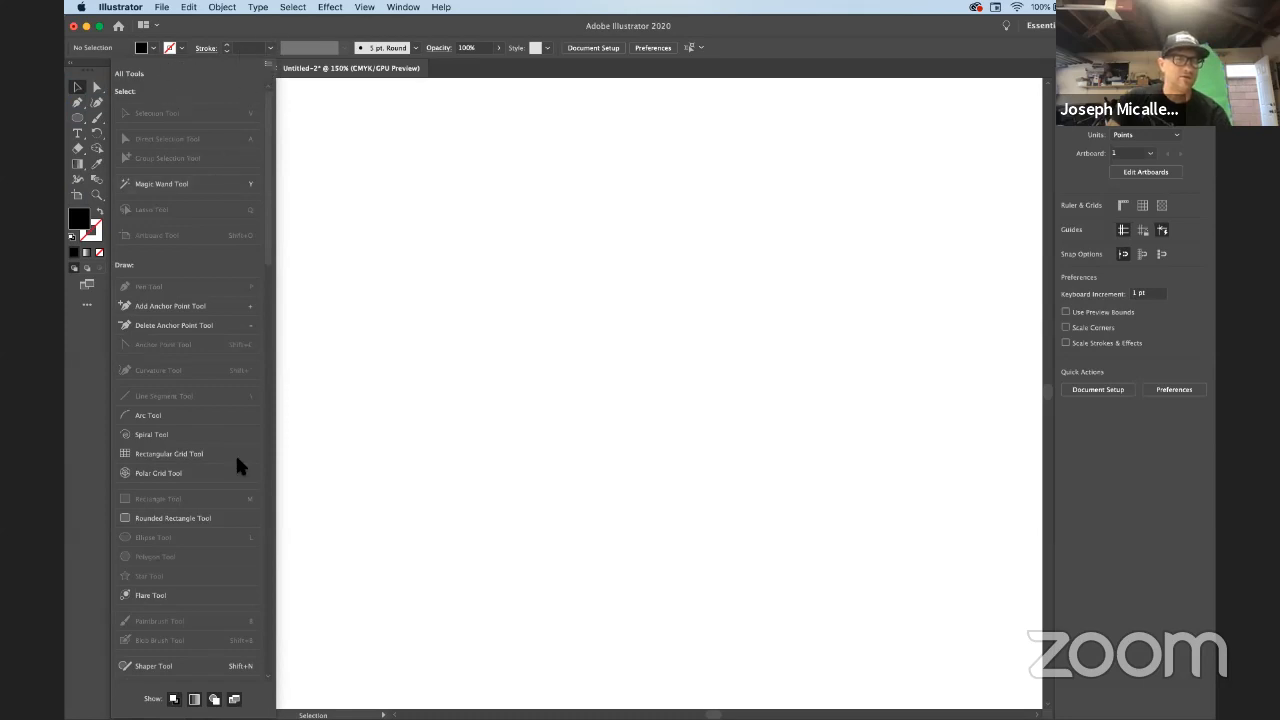
left_click(268, 63)
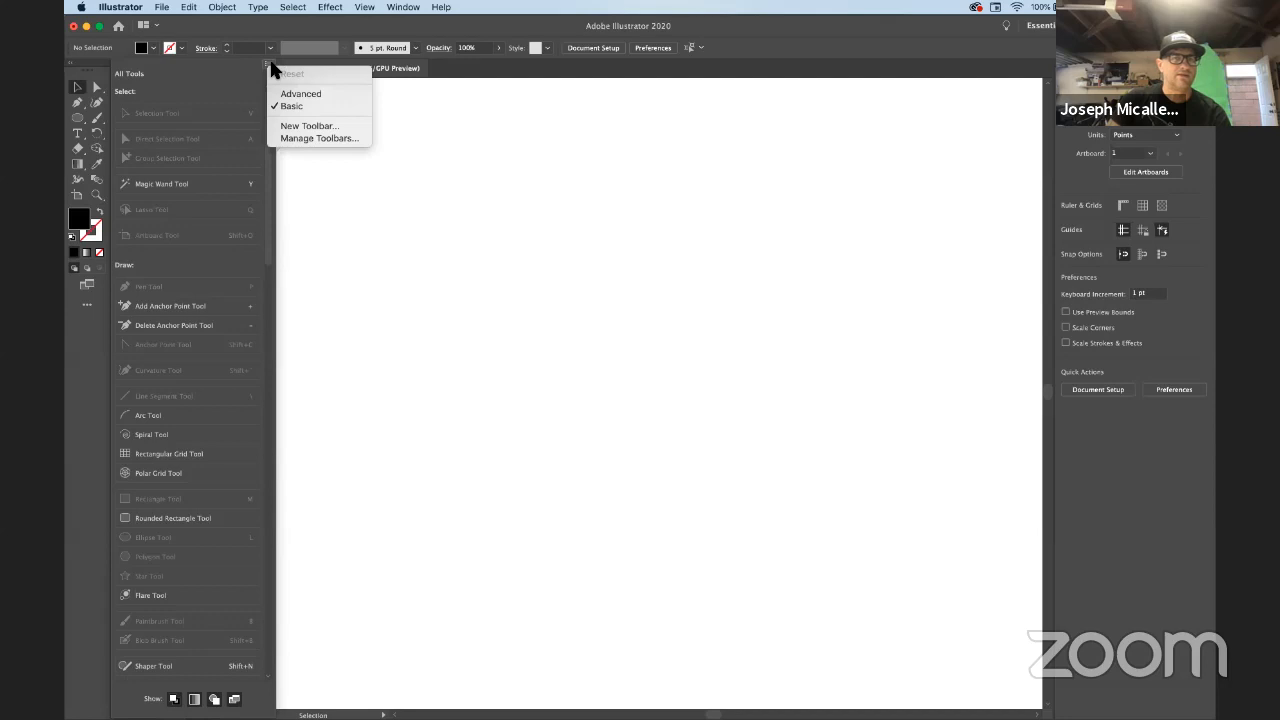
left_click(279, 93)
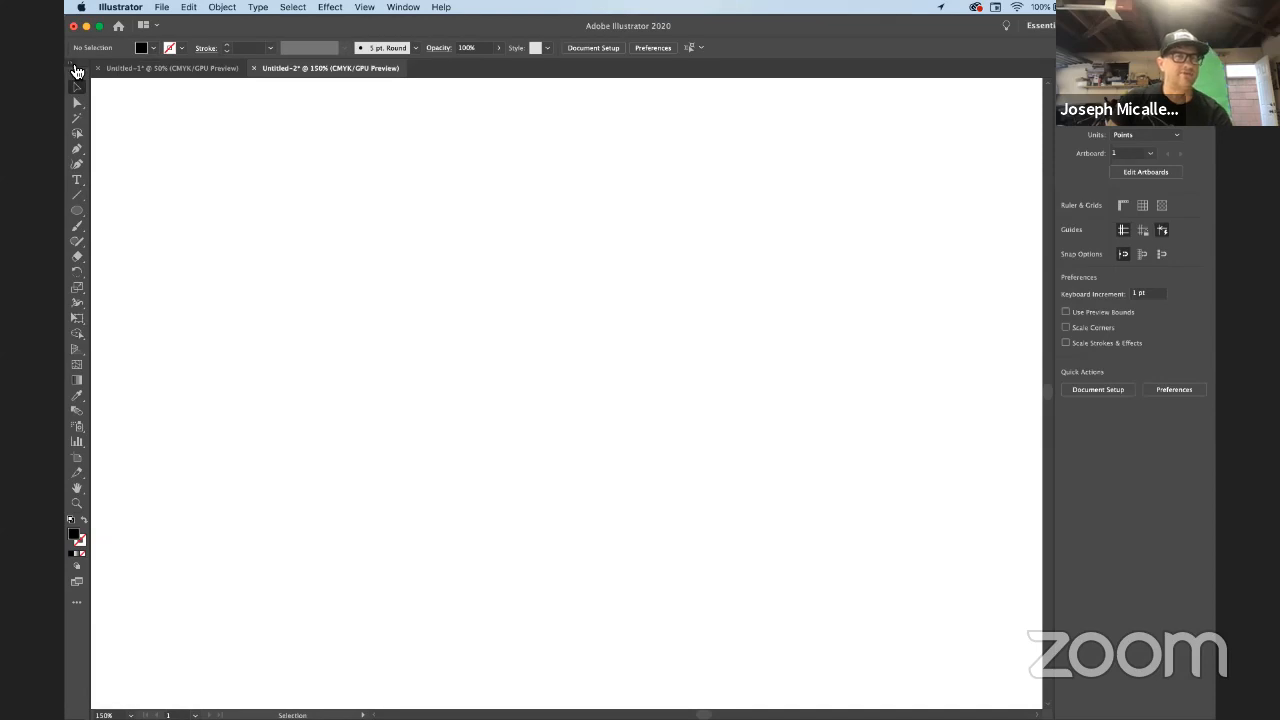
left_click(75, 68)
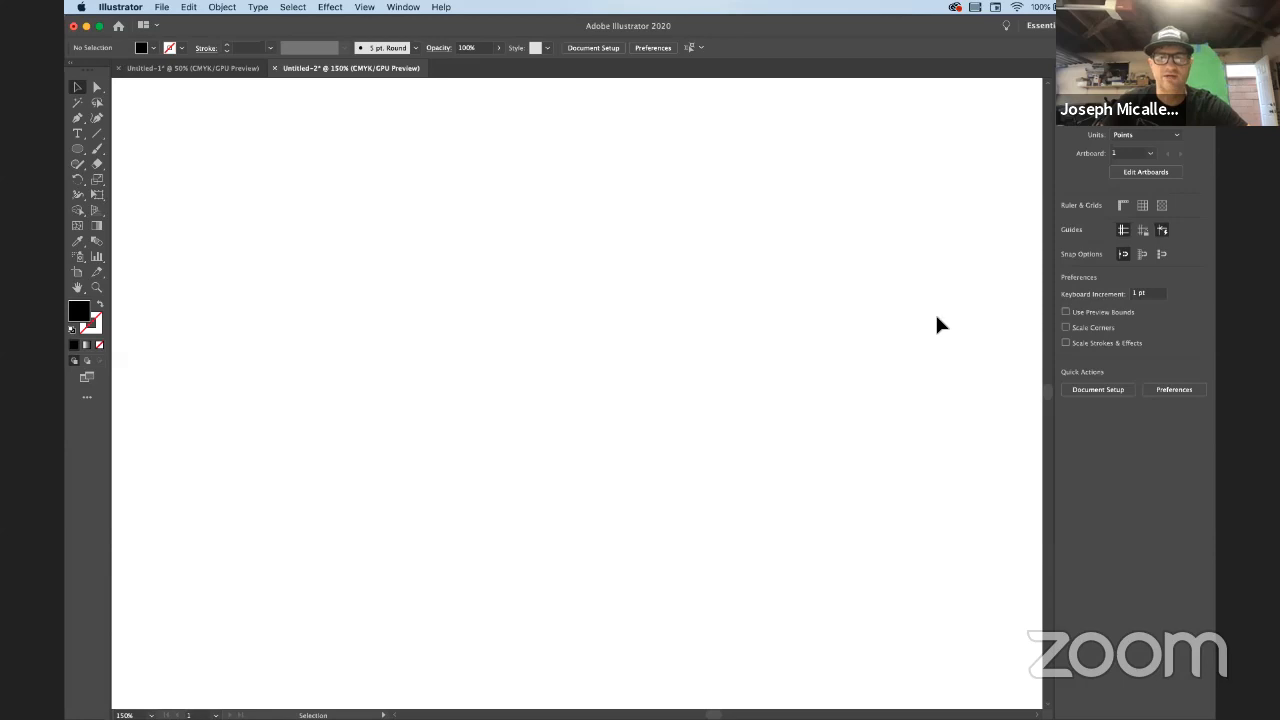
Draw an open, straight-segmented path with five anchor points on the empty artboard using the Pen tool
left_click(79, 122)
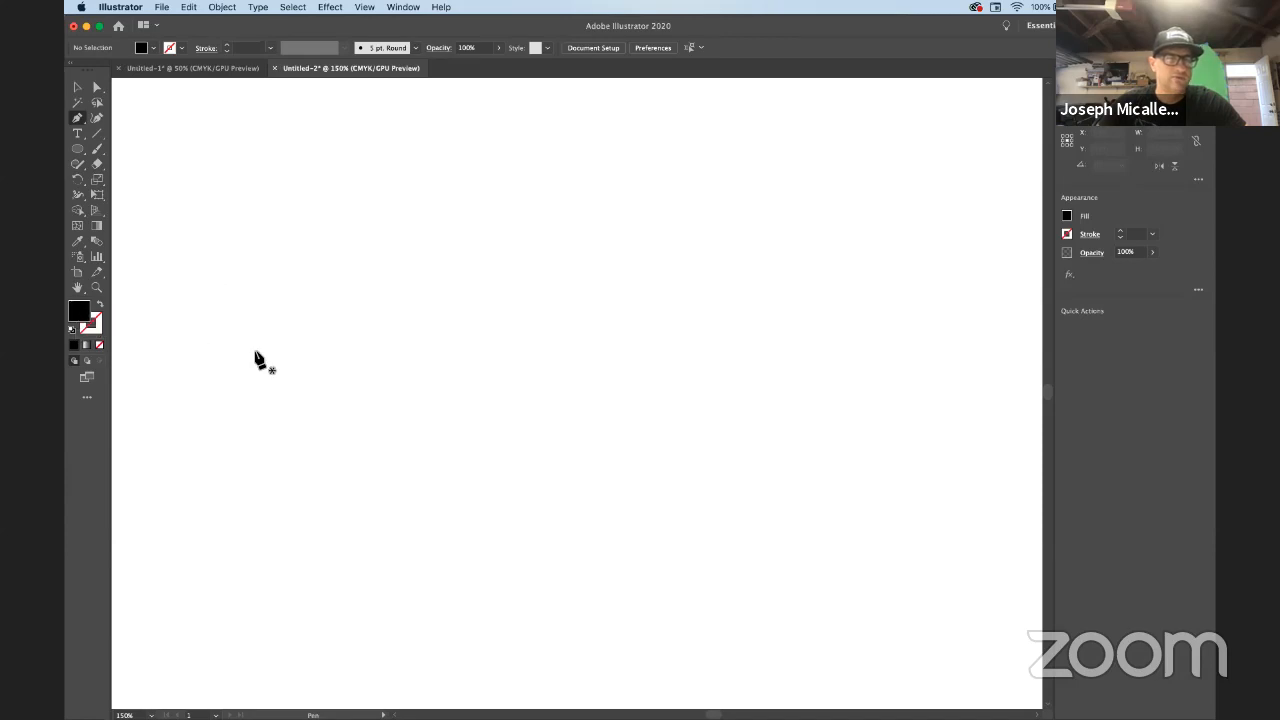
left_click(226, 386)
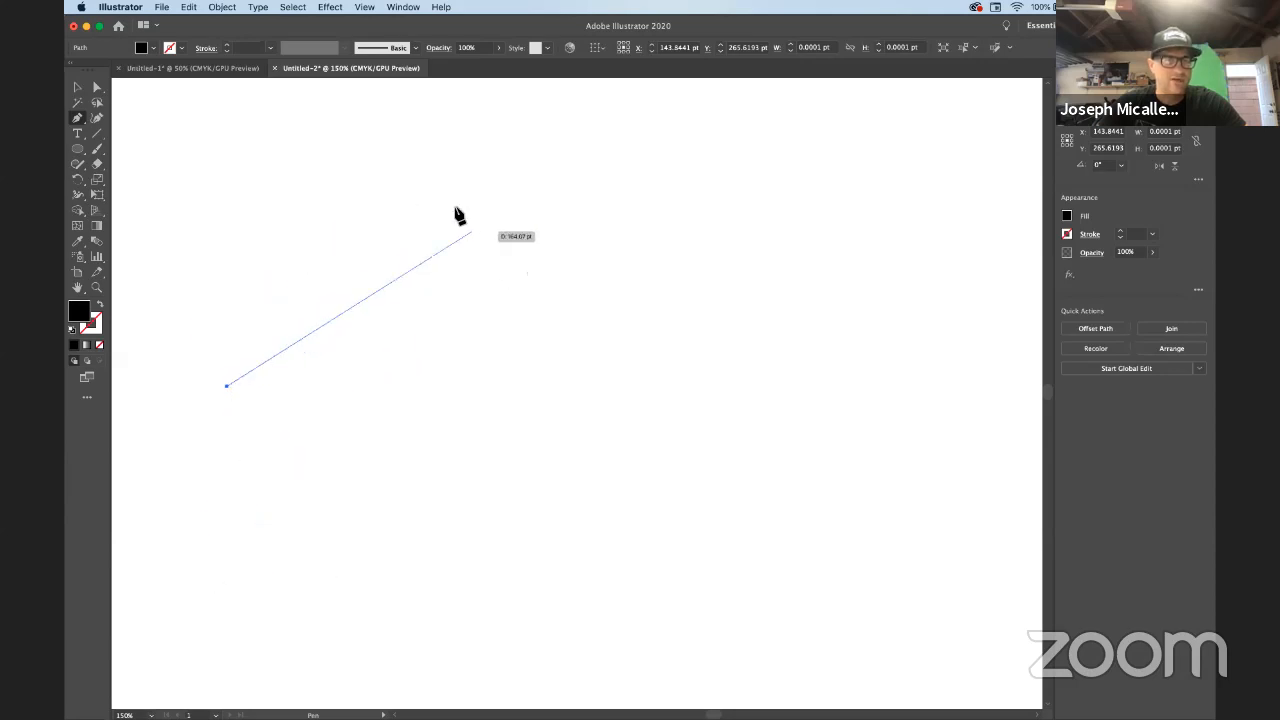
left_click(506, 192)
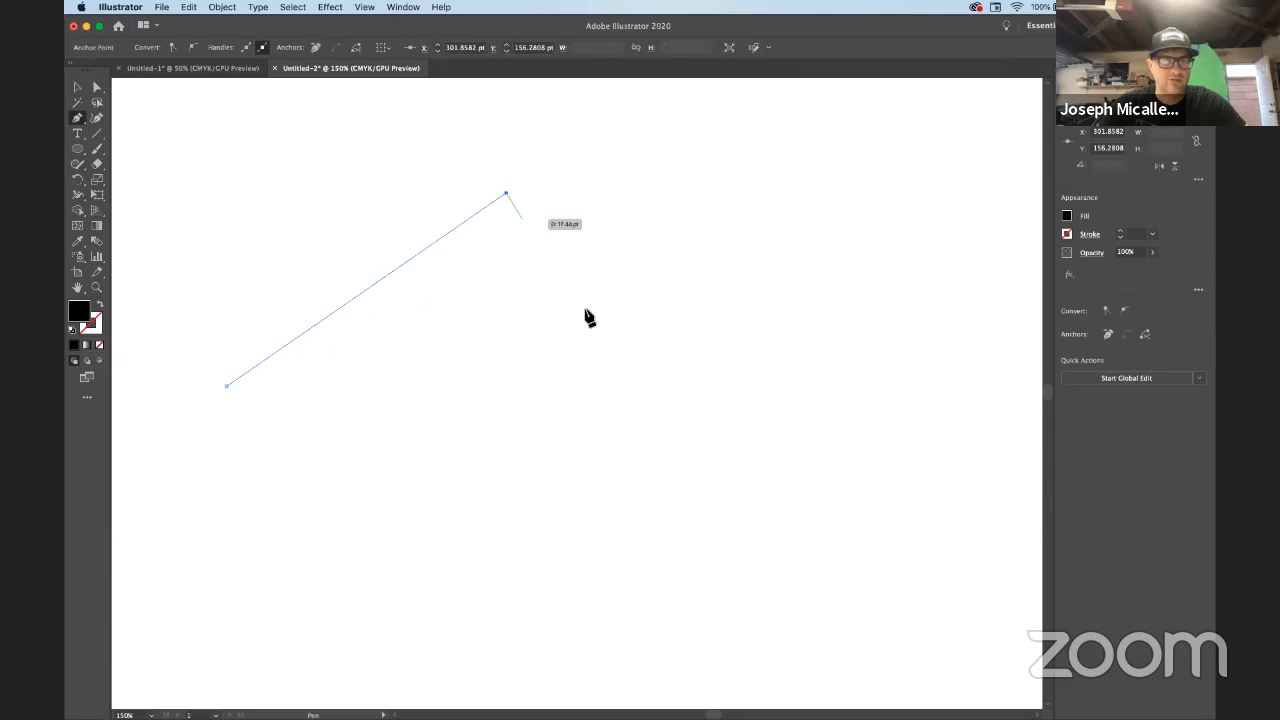
left_click(716, 488)
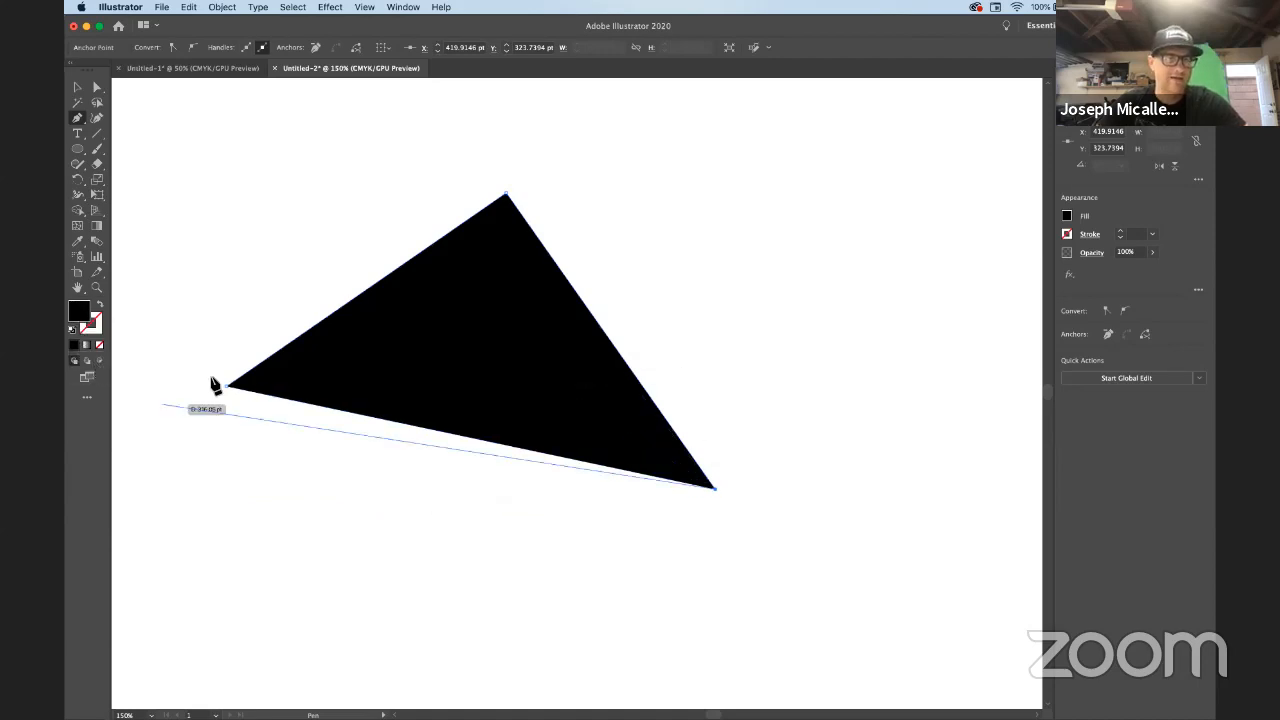
left_click(452, 484)
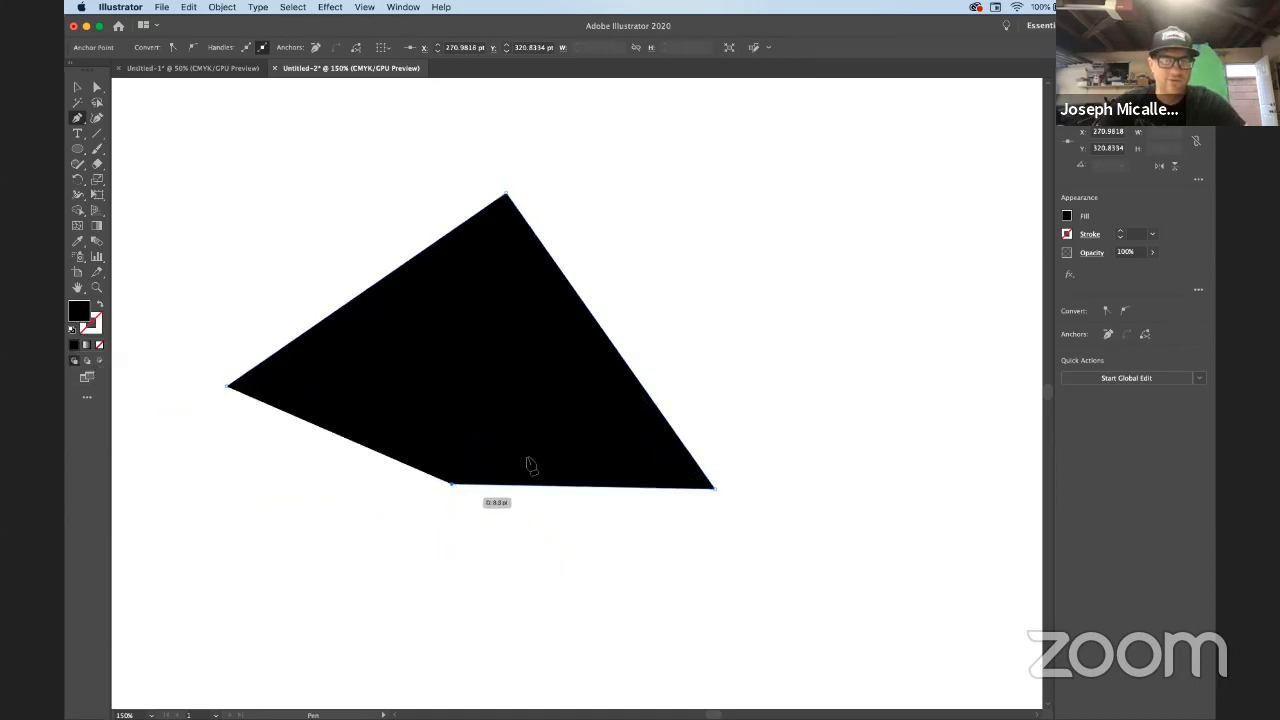
left_click(481, 584)
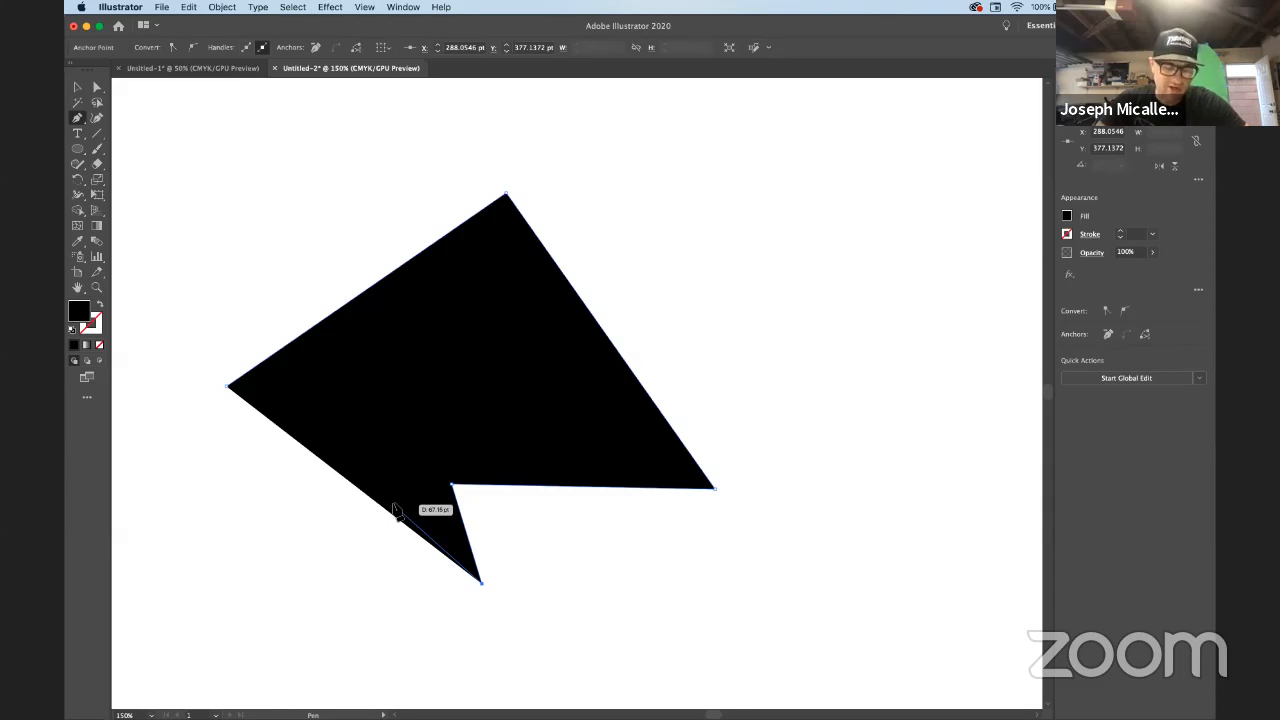
Remove the path's fill and give it a black stroke
key("slash")
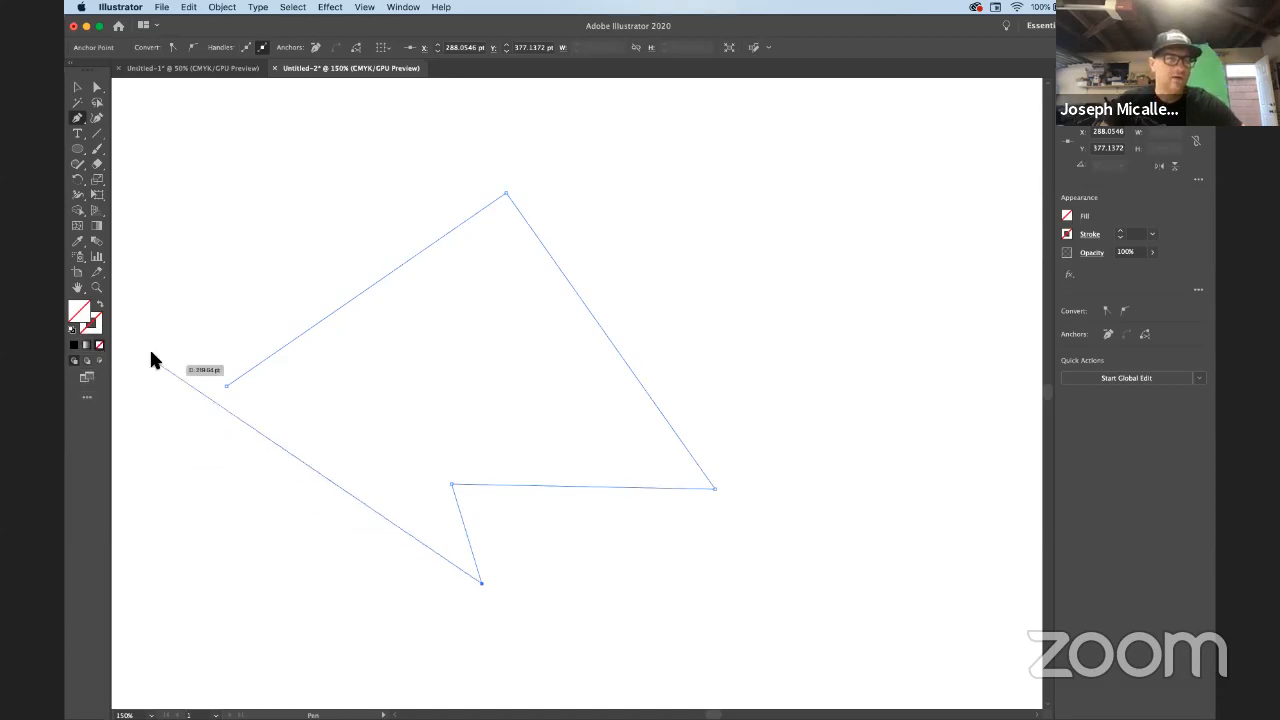
left_click(97, 339)
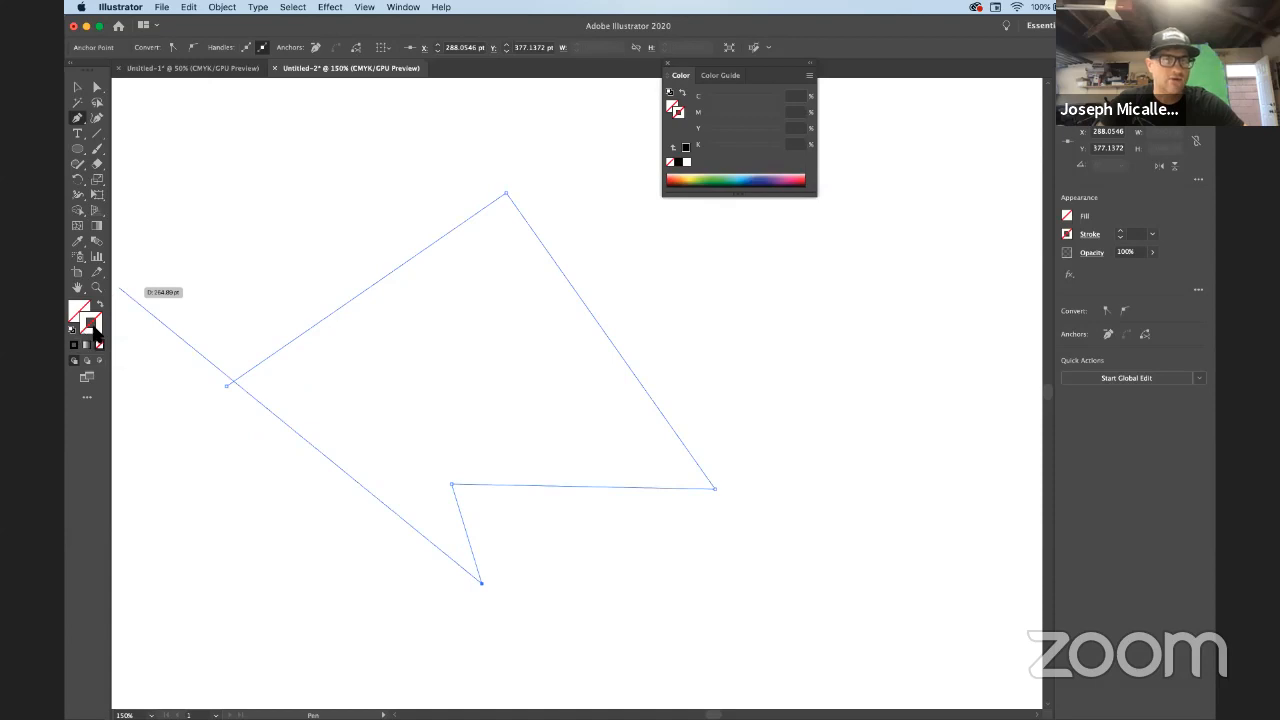
left_click(680, 166)
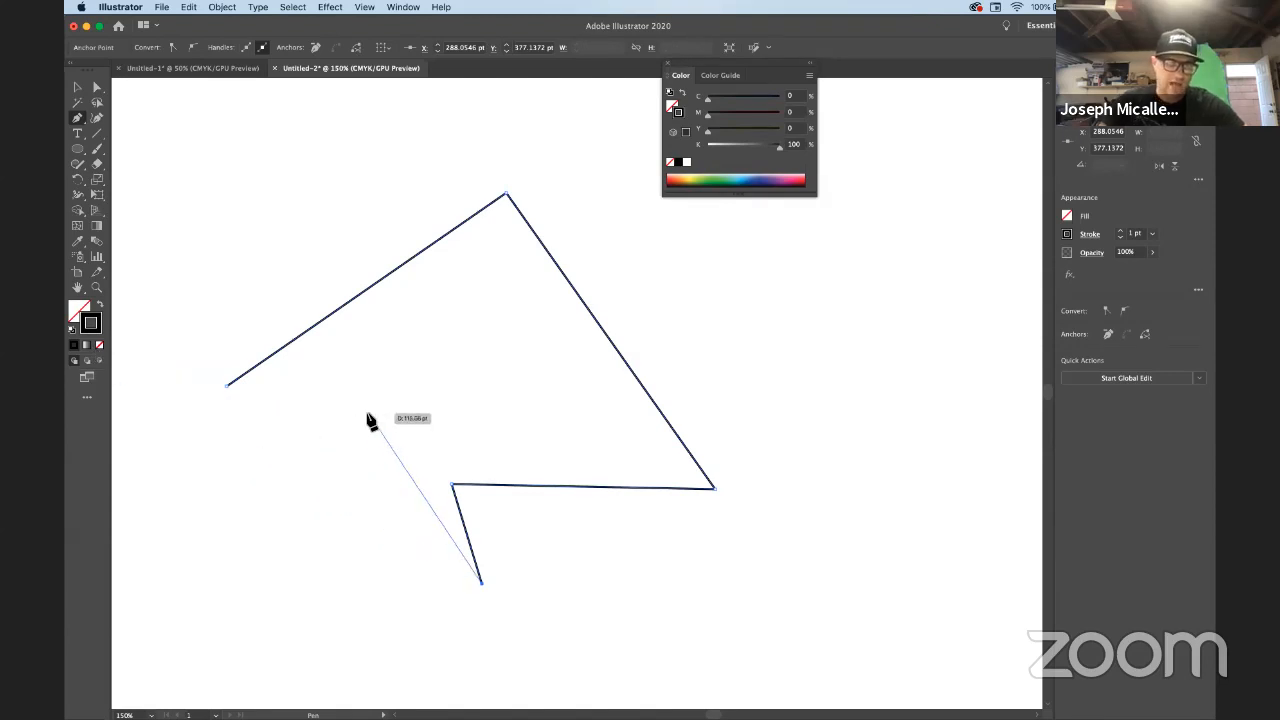
Remove the path's stroke and try to restore it by choosing black (000000) in the Color Picker
key("slash")
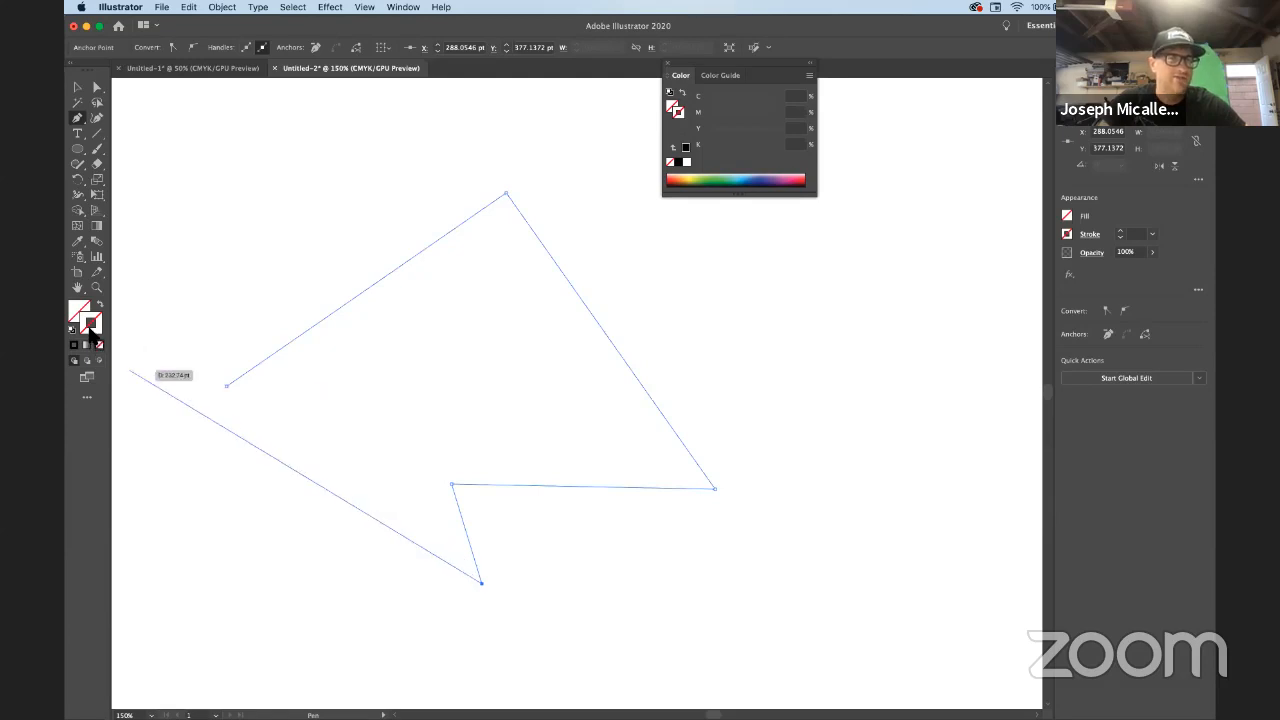
double_click(90, 330)
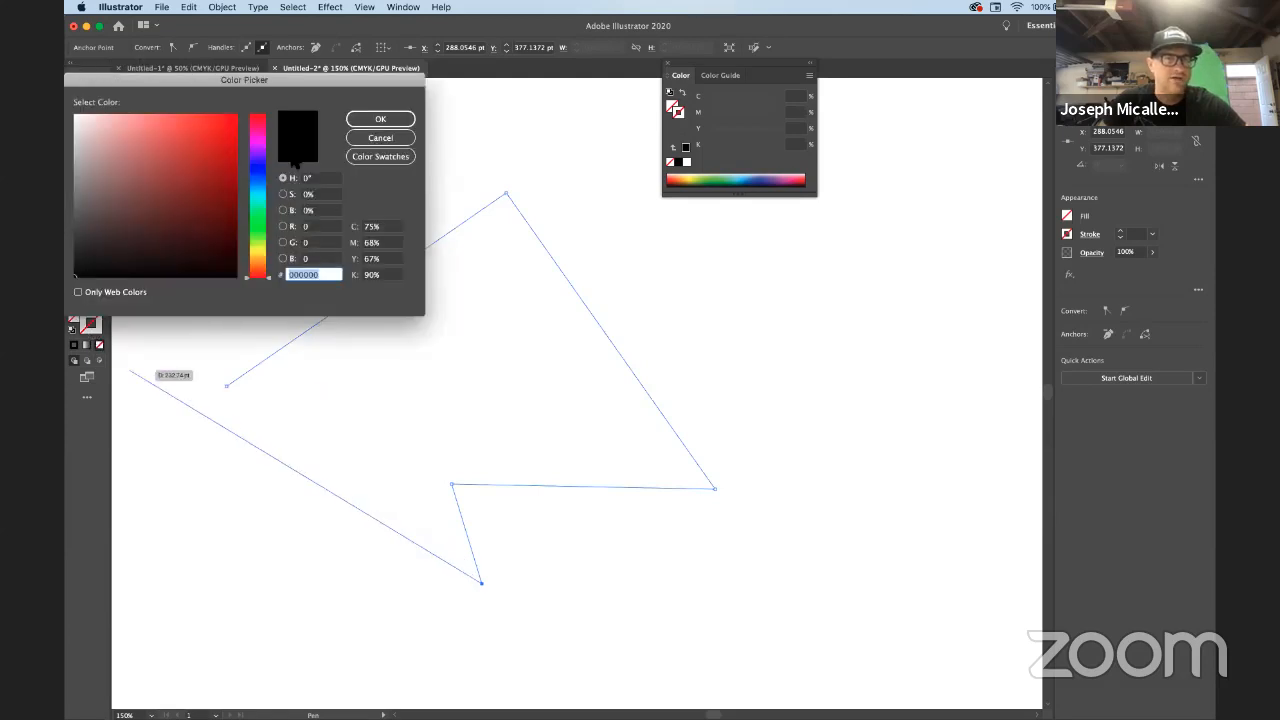
left_click(94, 277)
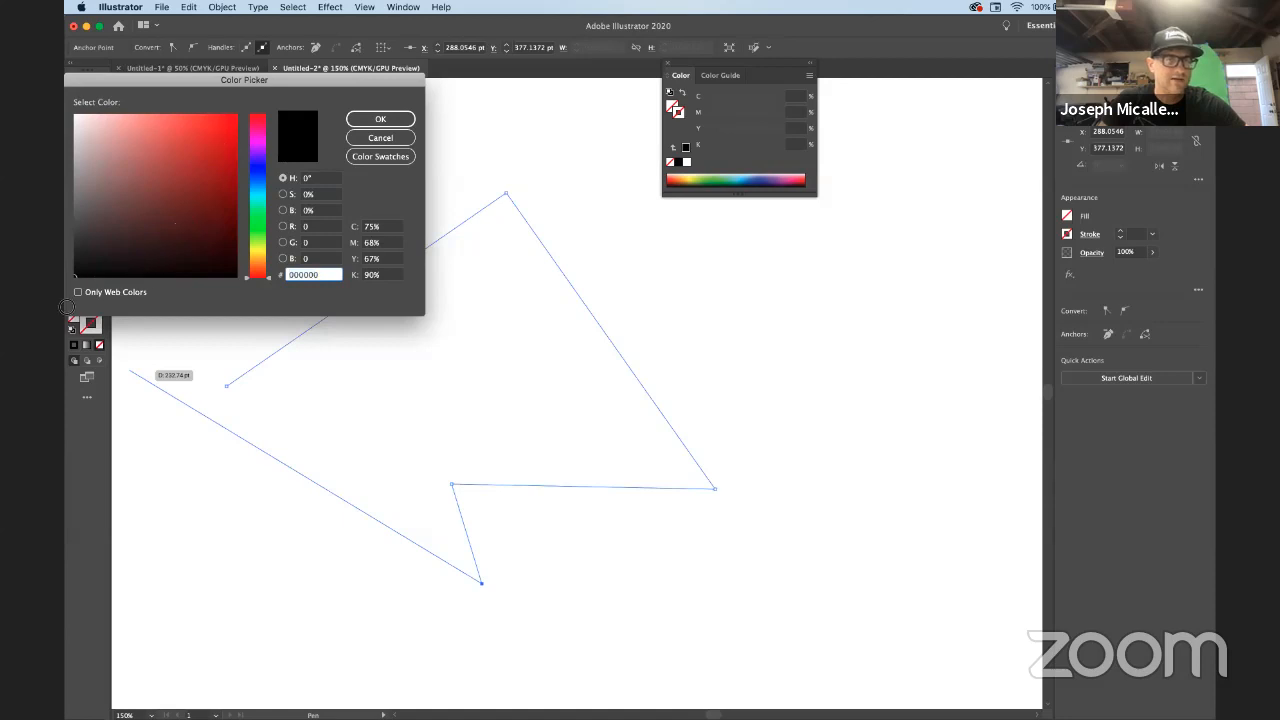
left_click(371, 122)
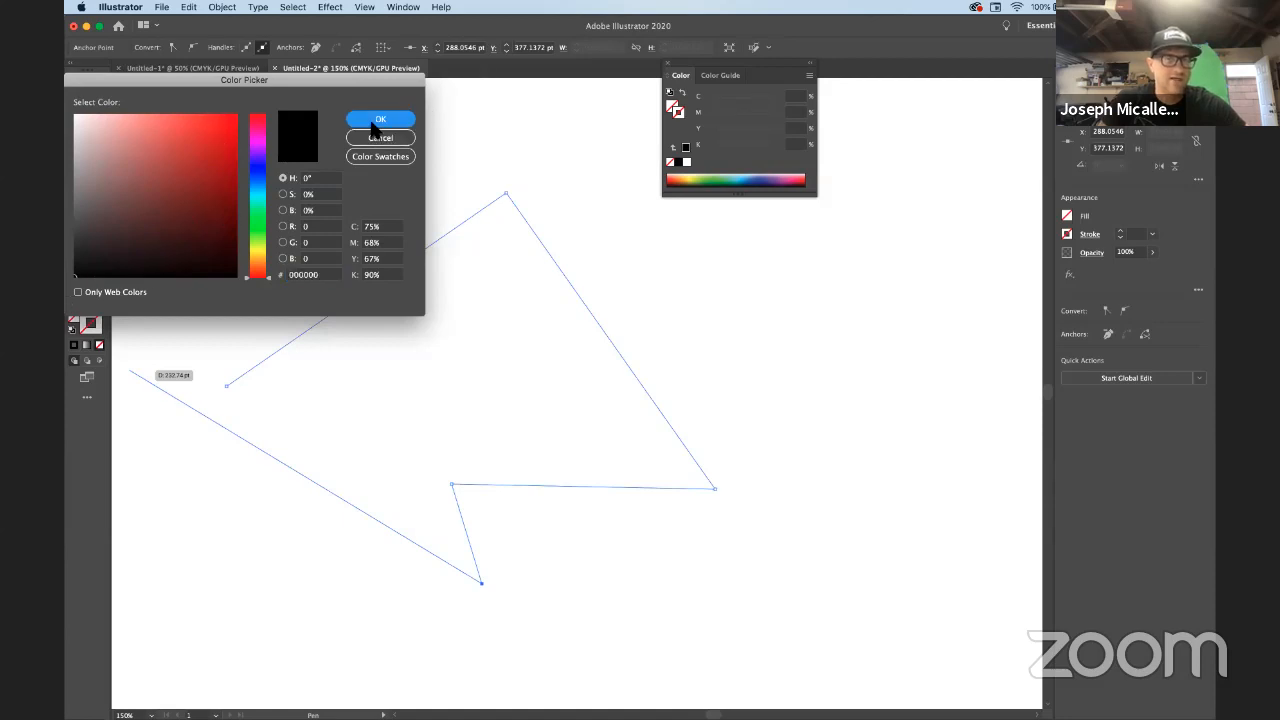
double_click(100, 326)
left_click(373, 120)
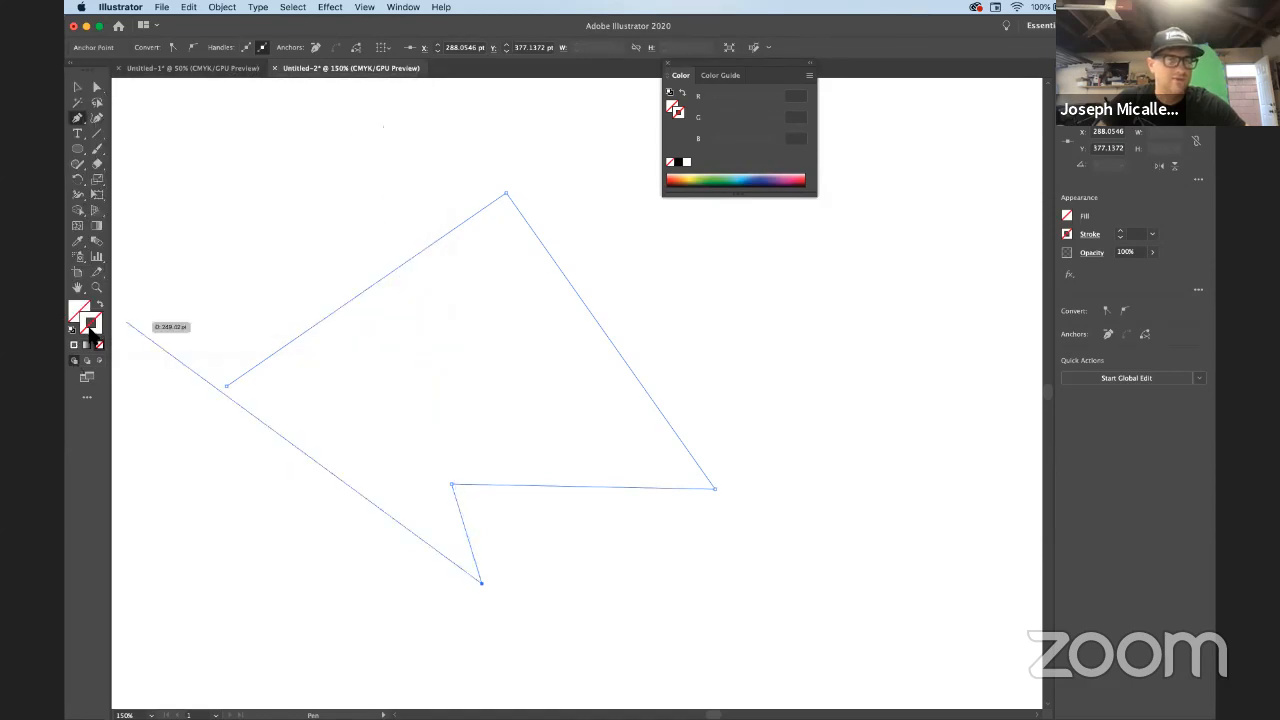
double_click(90, 330)
left_click_drag(99, 263, 80, 278)
left_click(126, 269)
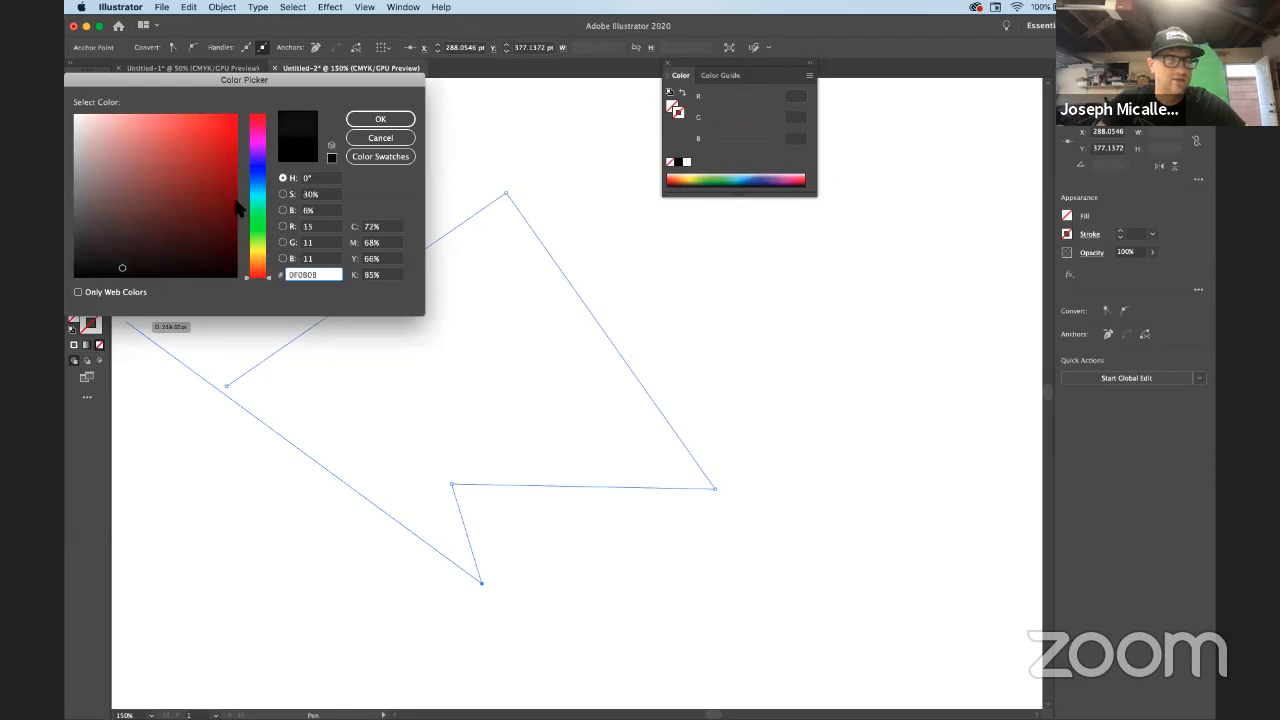
left_click_drag(219, 259, 246, 286)
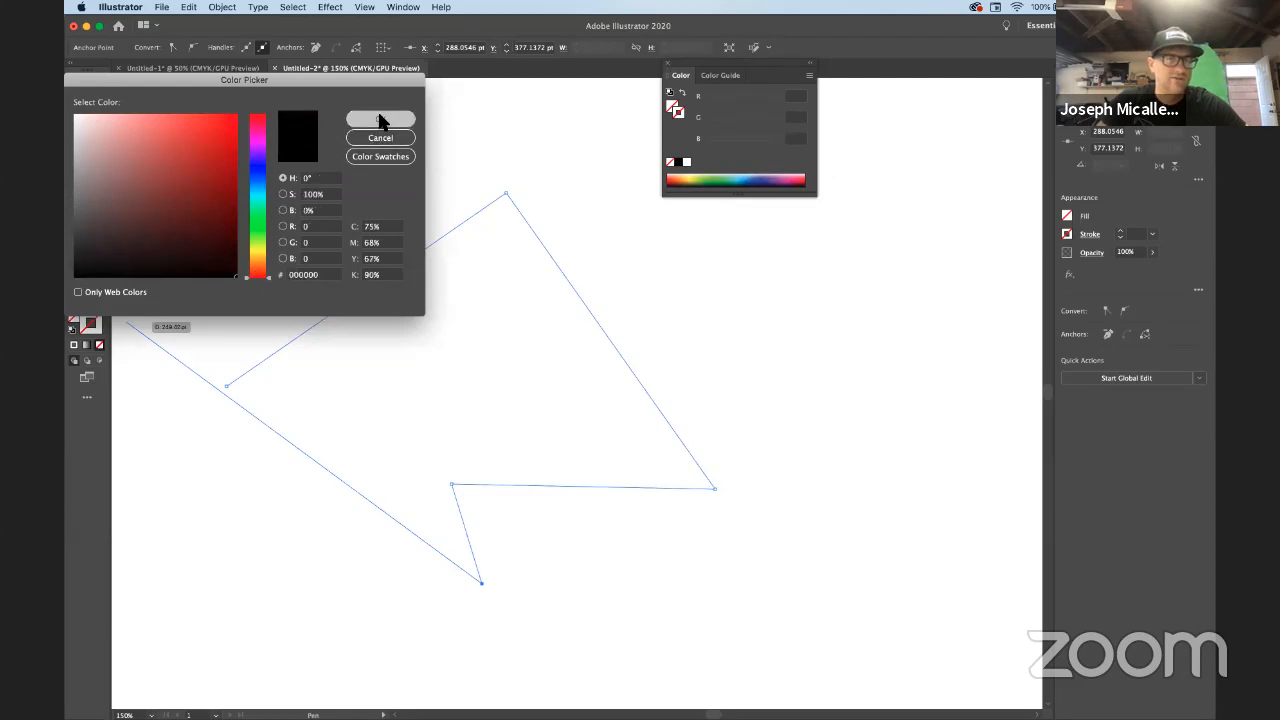
left_click(380, 119)
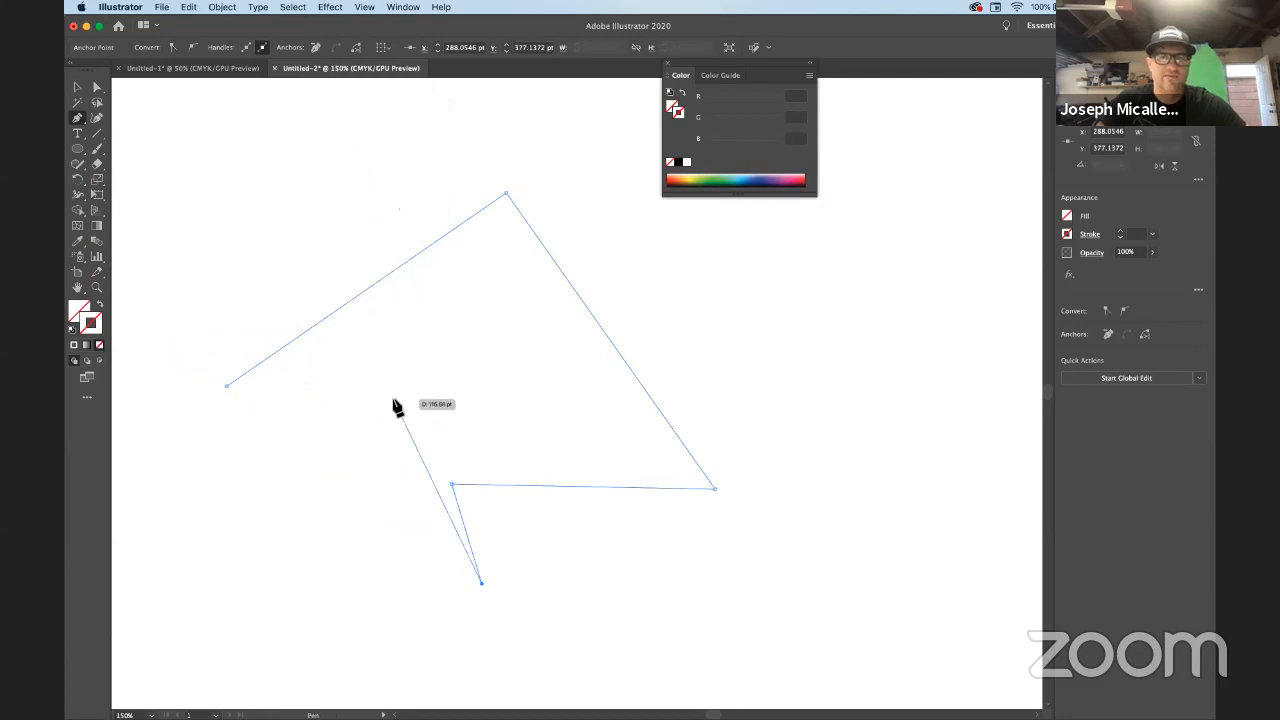
Give the path a solid color stroke again and set that stroke to black (000000) in the Color Picker
left_click(74, 345)
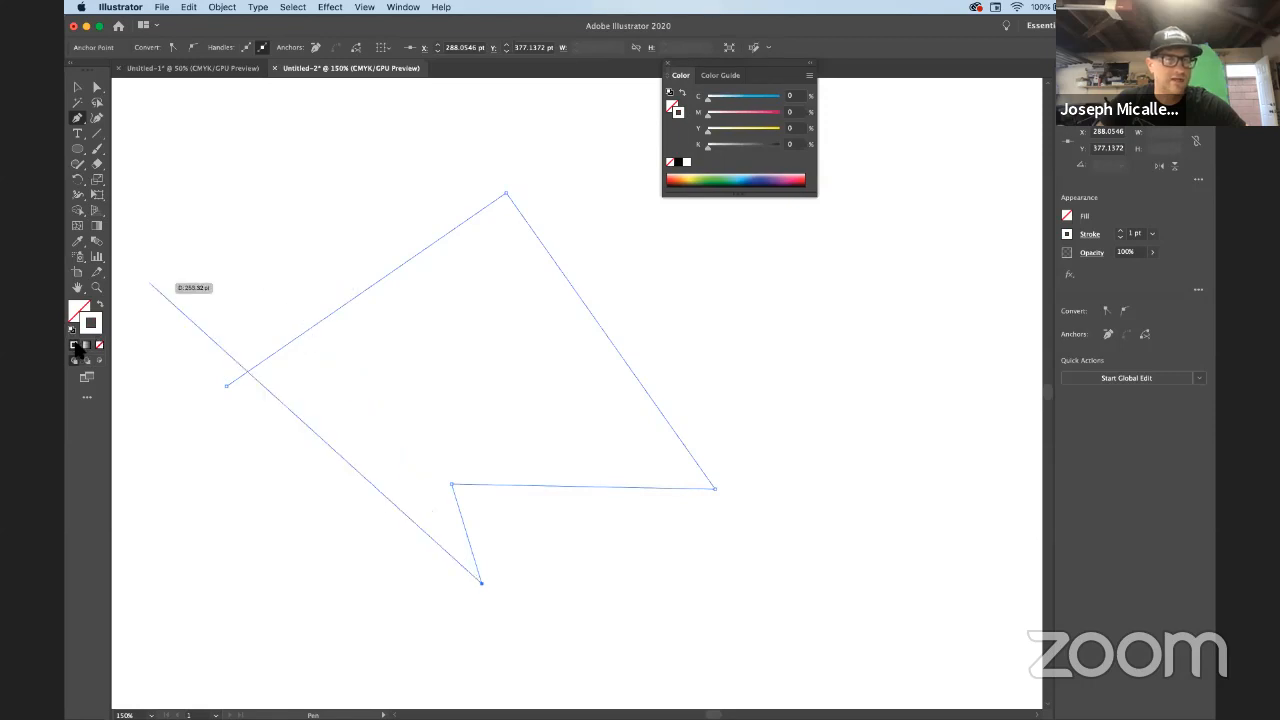
double_click(90, 322)
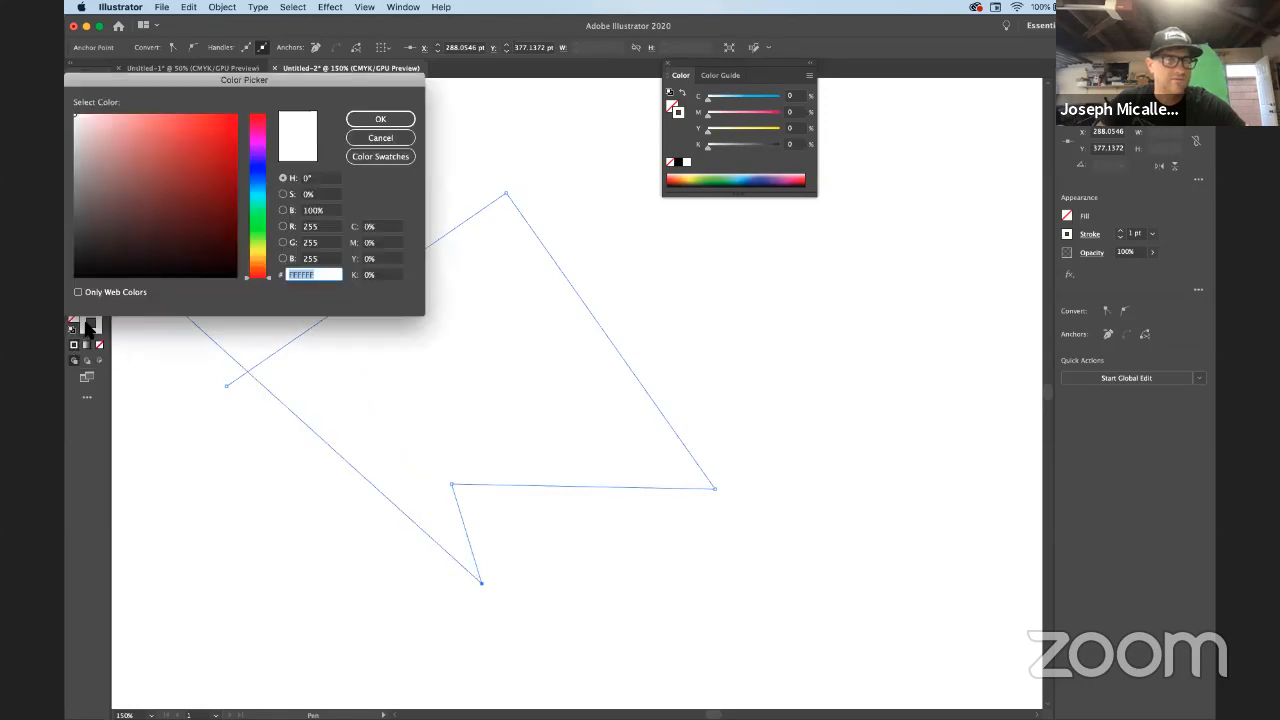
left_click(75, 277)
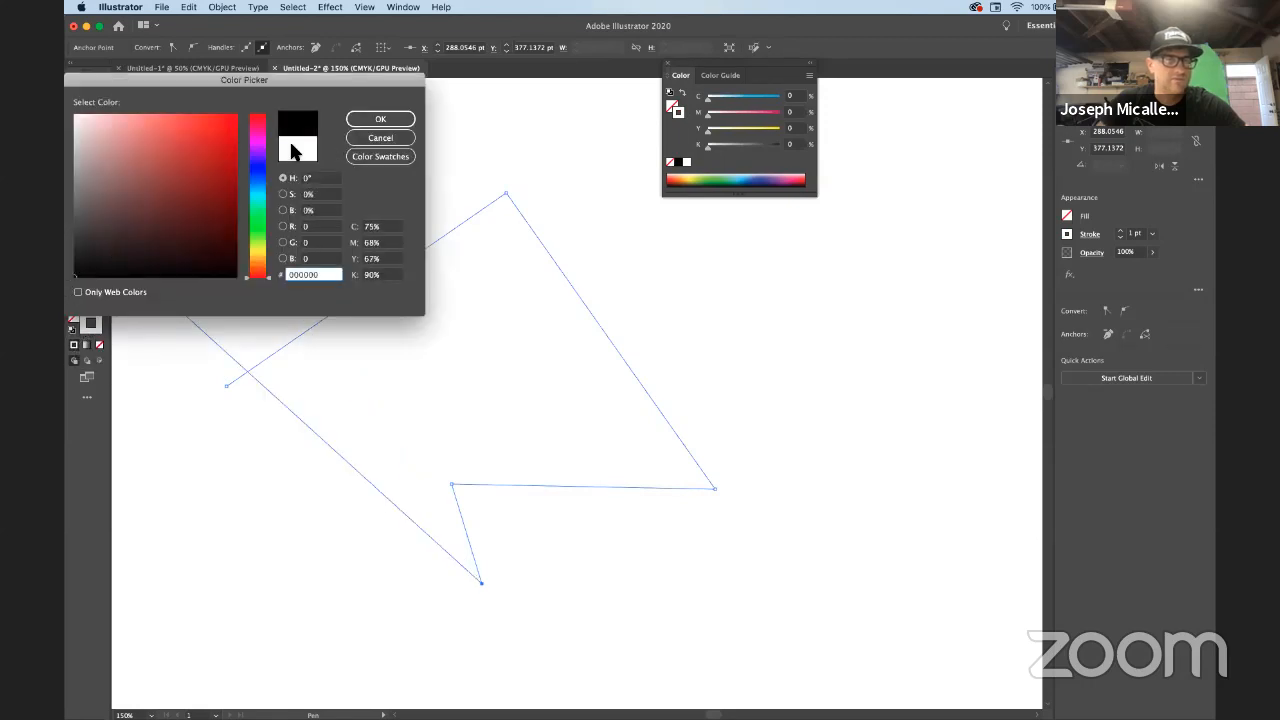
left_click(380, 120)
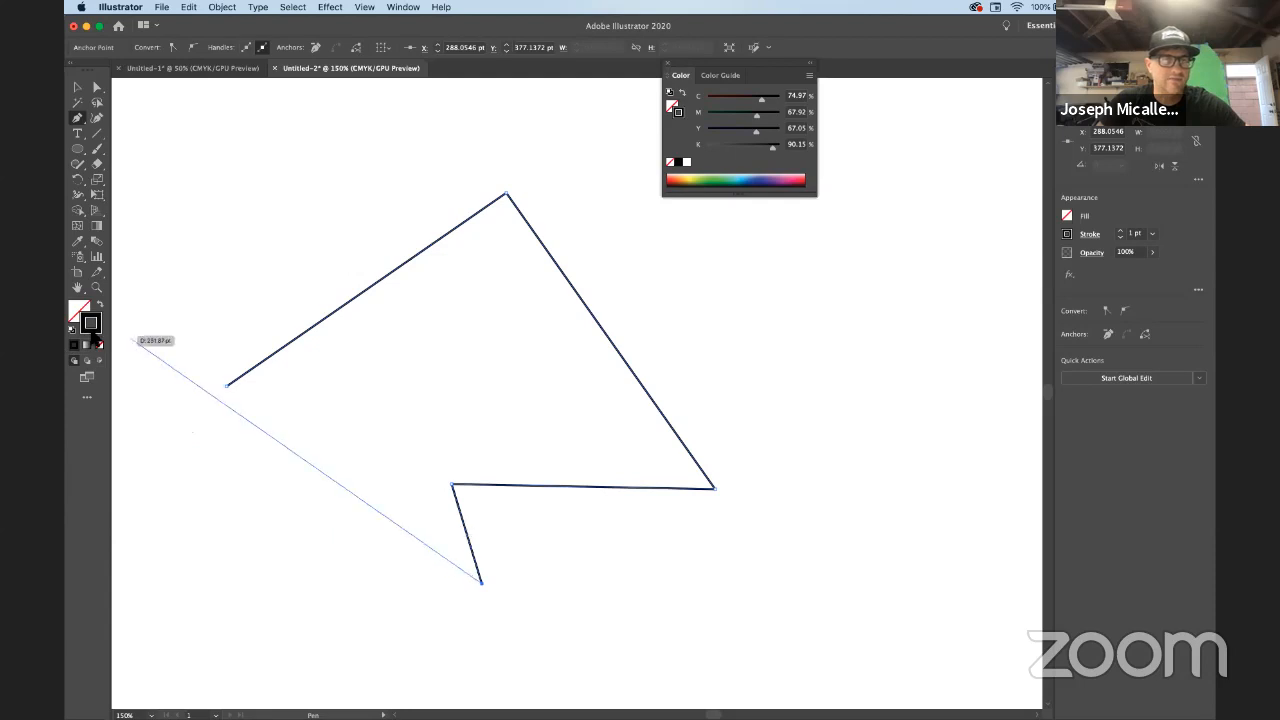
Try a near-black stroke color in the Color Picker, remove the path's stroke and undo the removal
double_click(90, 322)
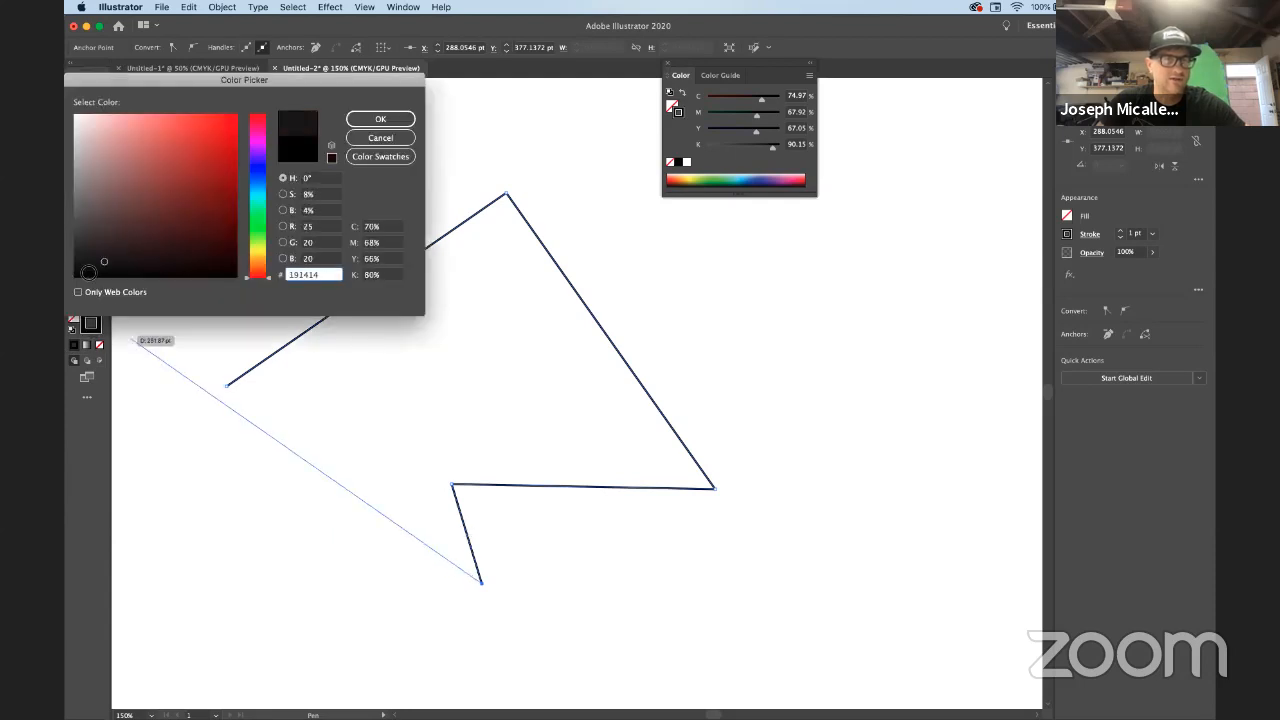
left_click(378, 121)
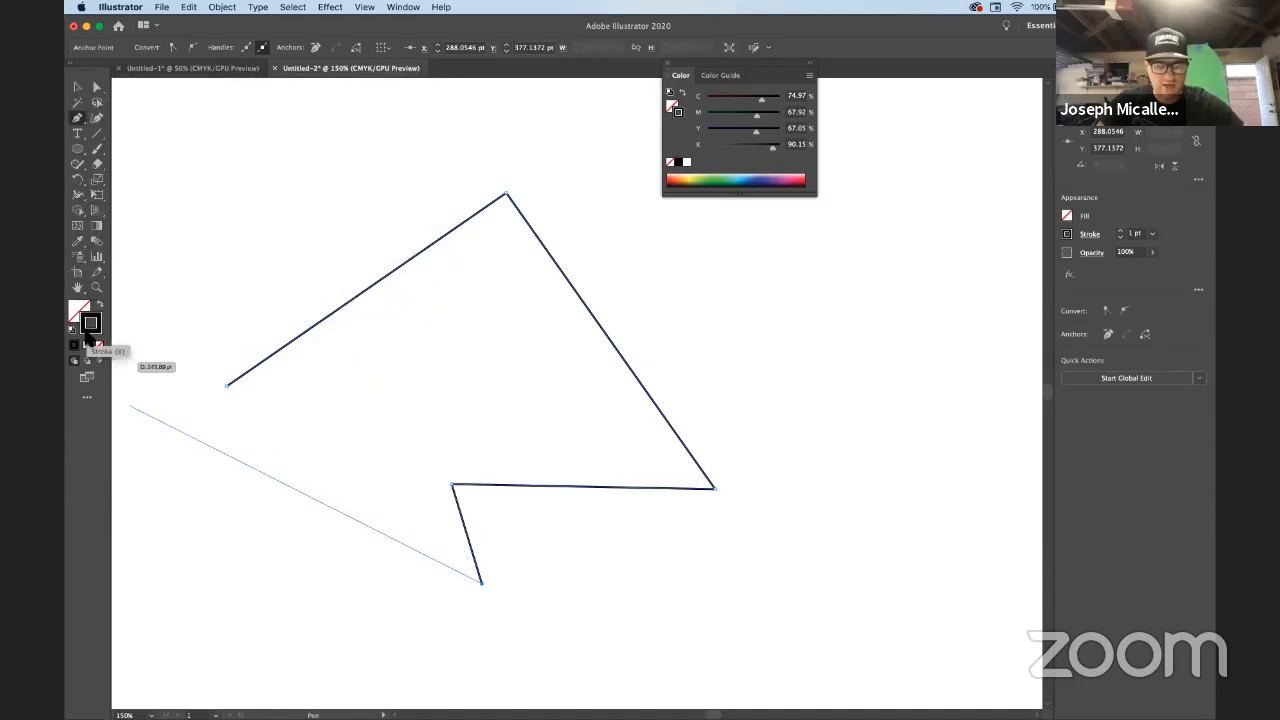
key("slash")
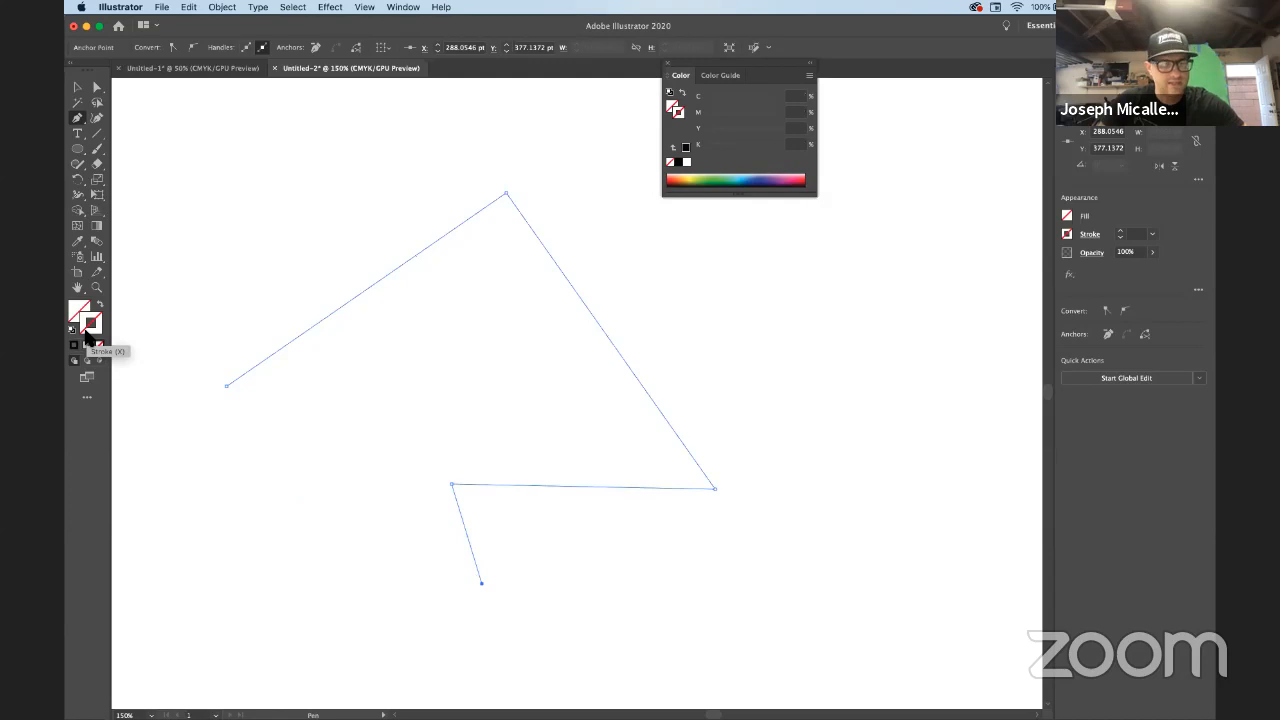
key("super+z")
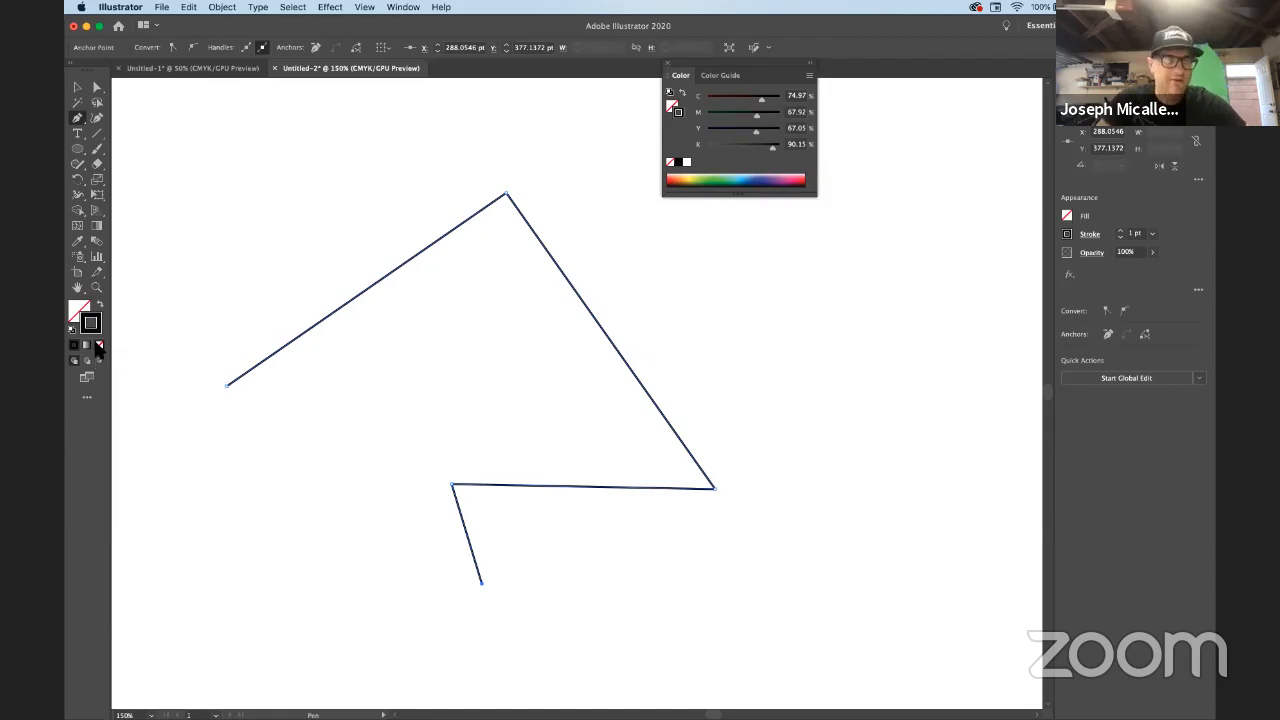
Apply a white-to-black linear gradient to the path's stroke, move the Gradient panel clear of the drawing and deselect the path
key("period")
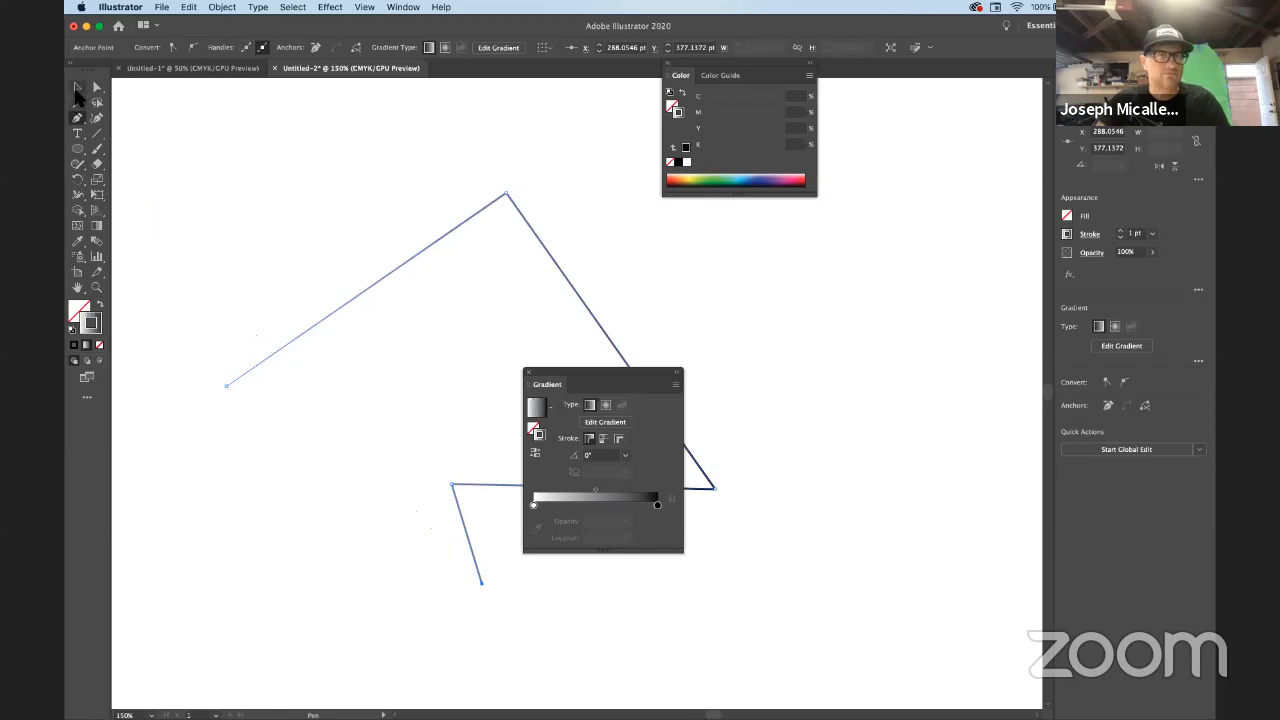
key("Escape")
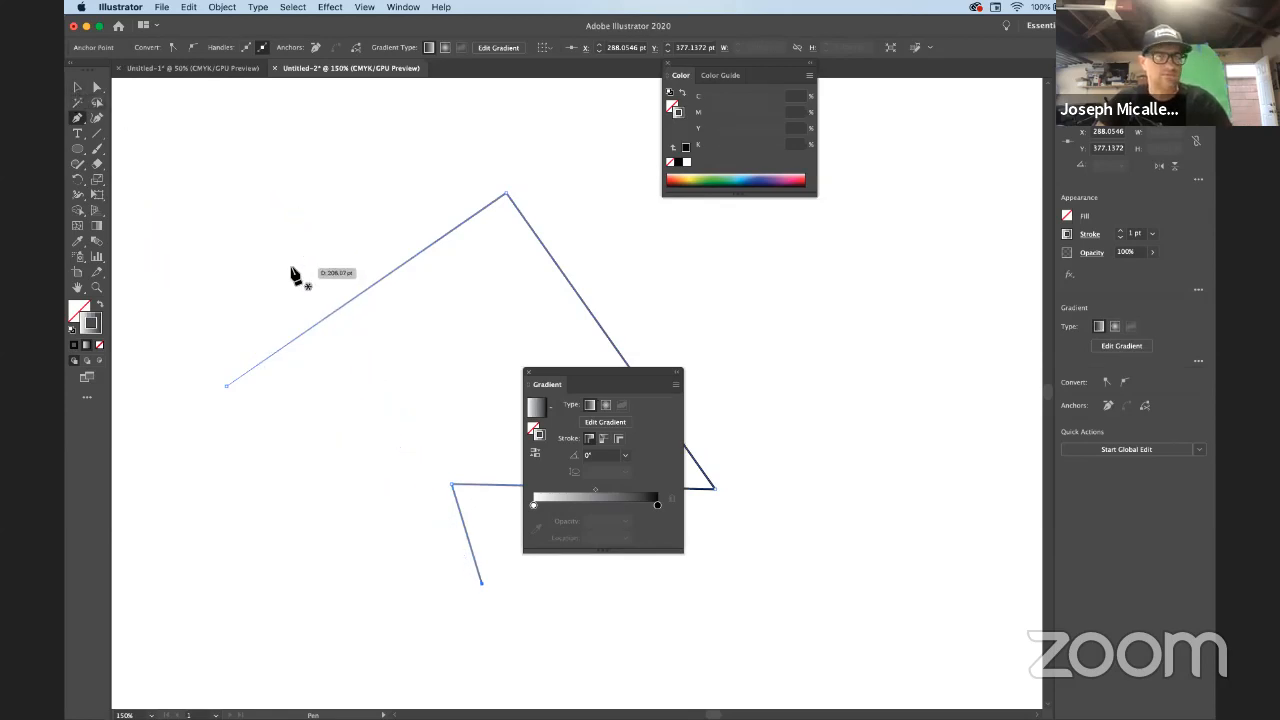
left_click_drag(613, 376, 938, 310)
left_click(76, 89)
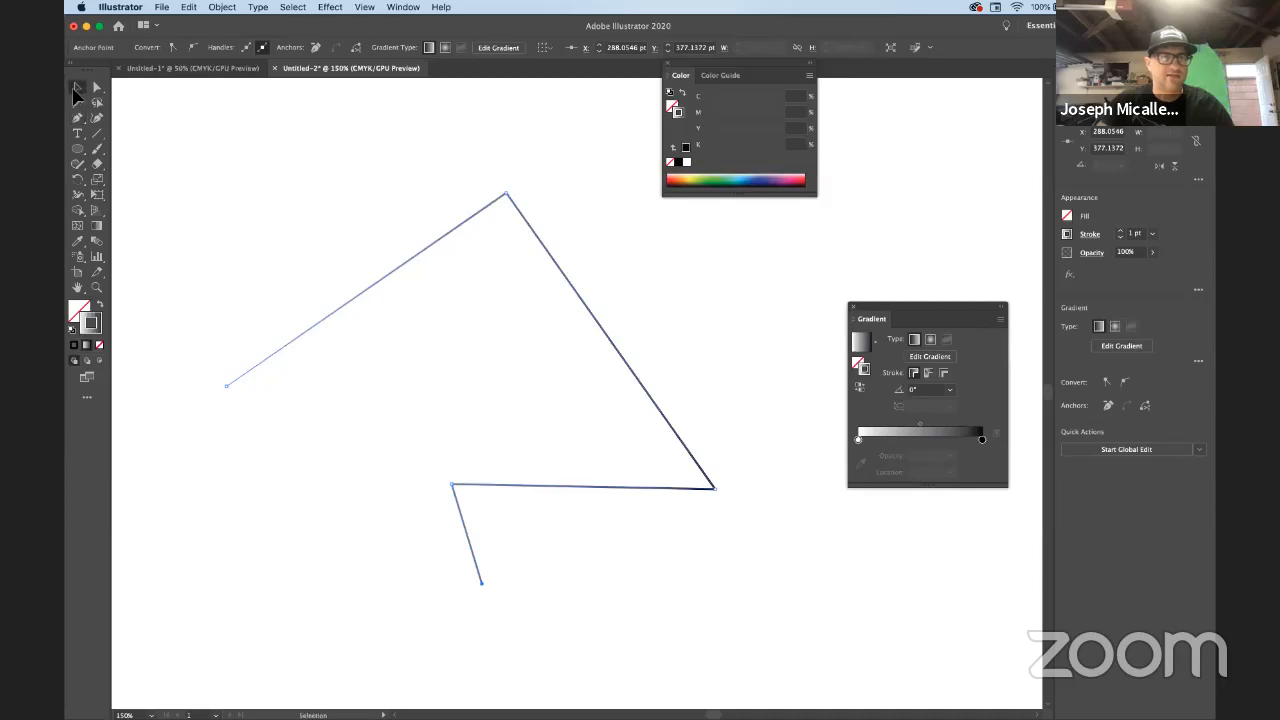
left_click(214, 210)
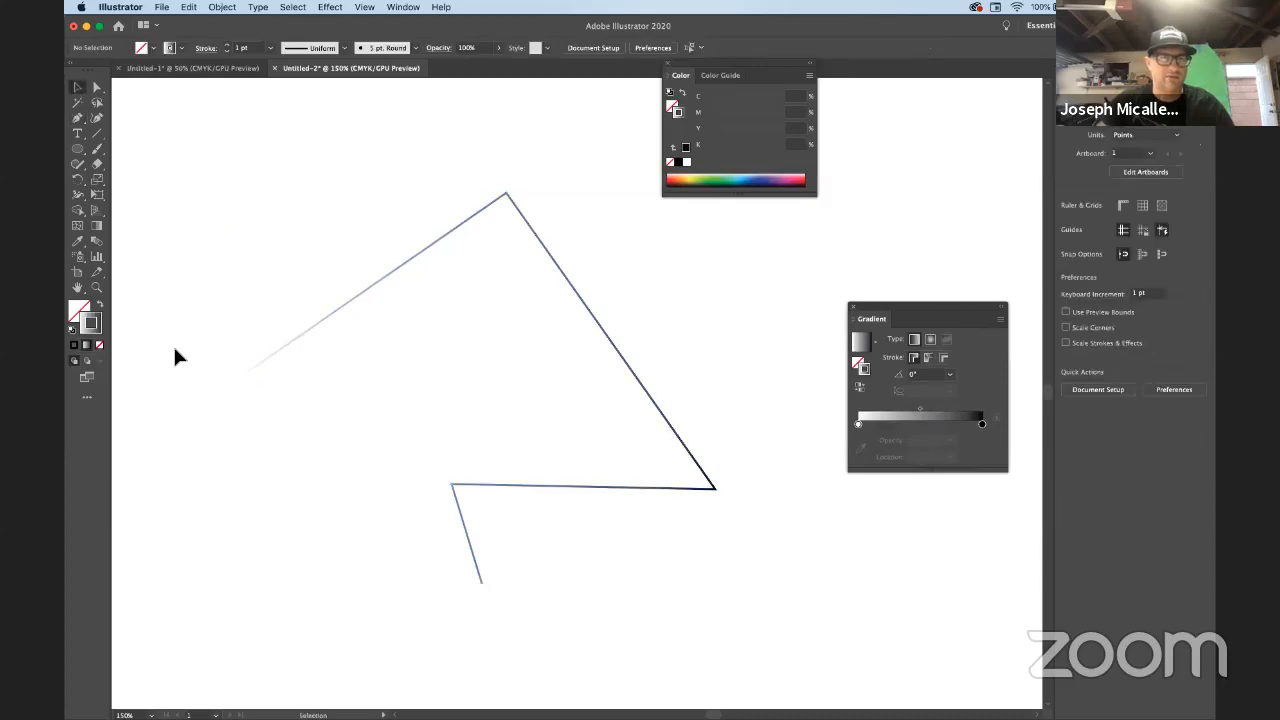
Select the path, remove its stroke and undo back to the solid black stroke
left_click(343, 305)
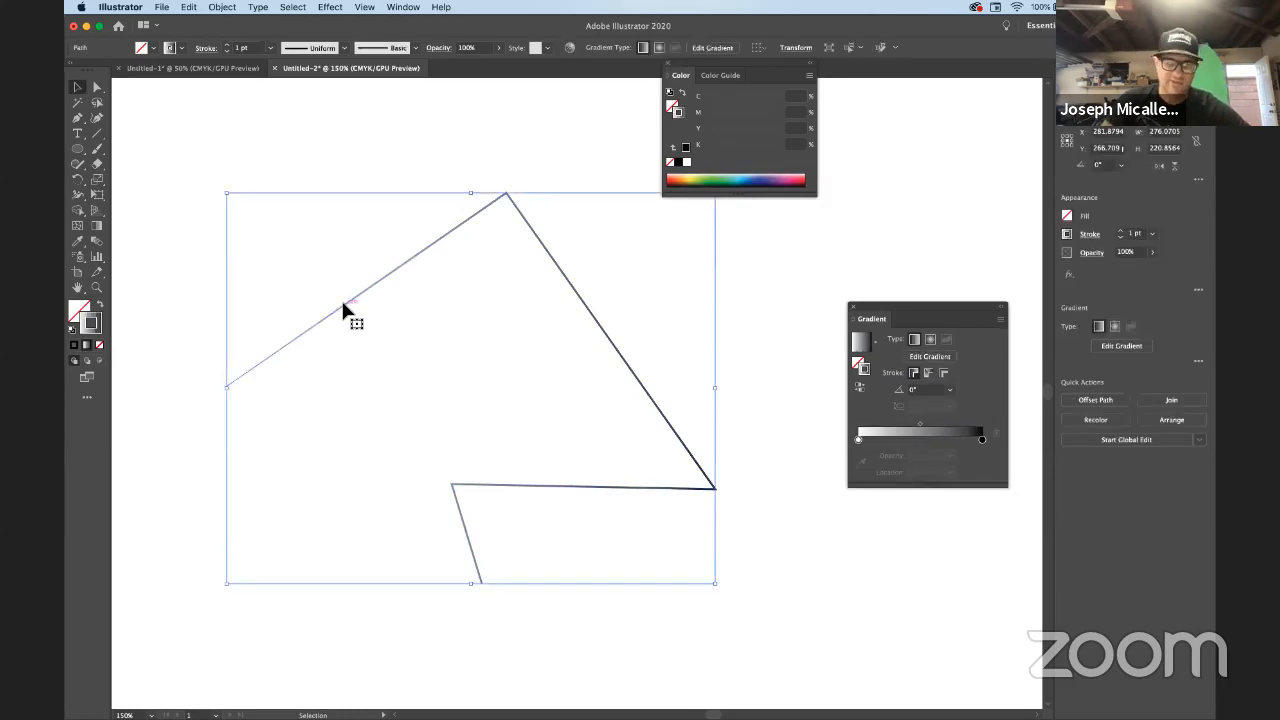
key("slash")
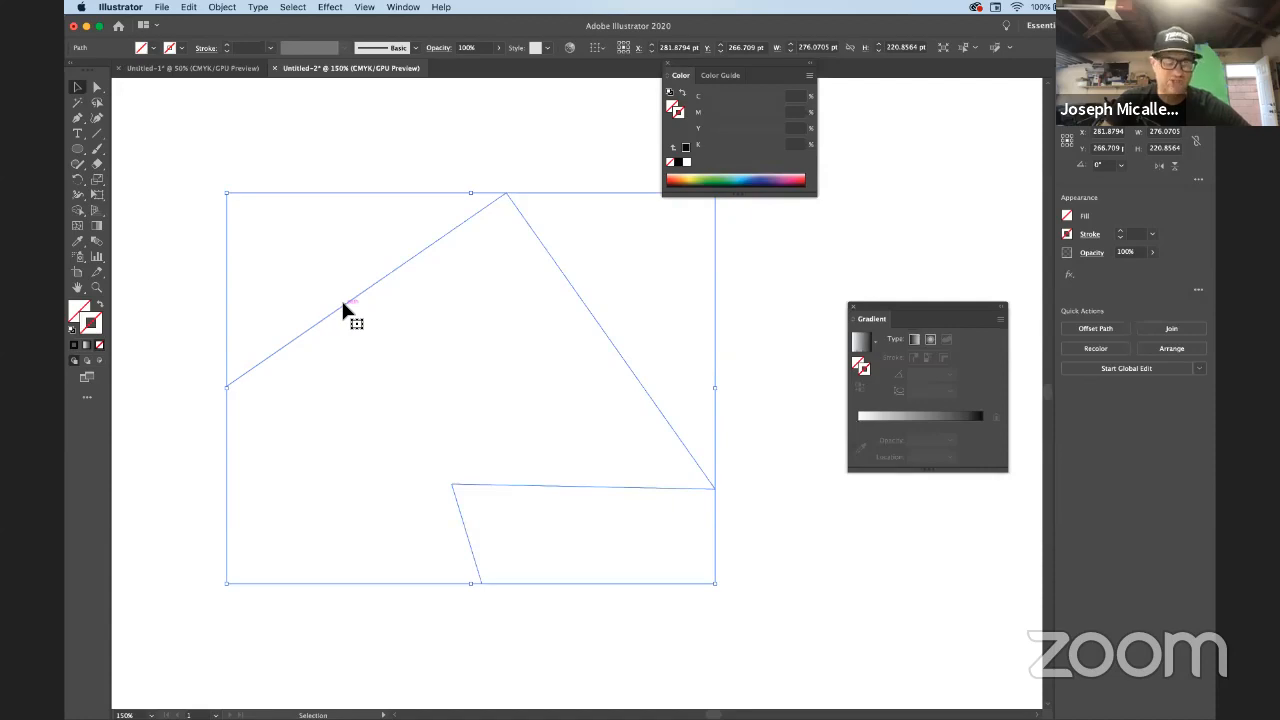
key("super+z")
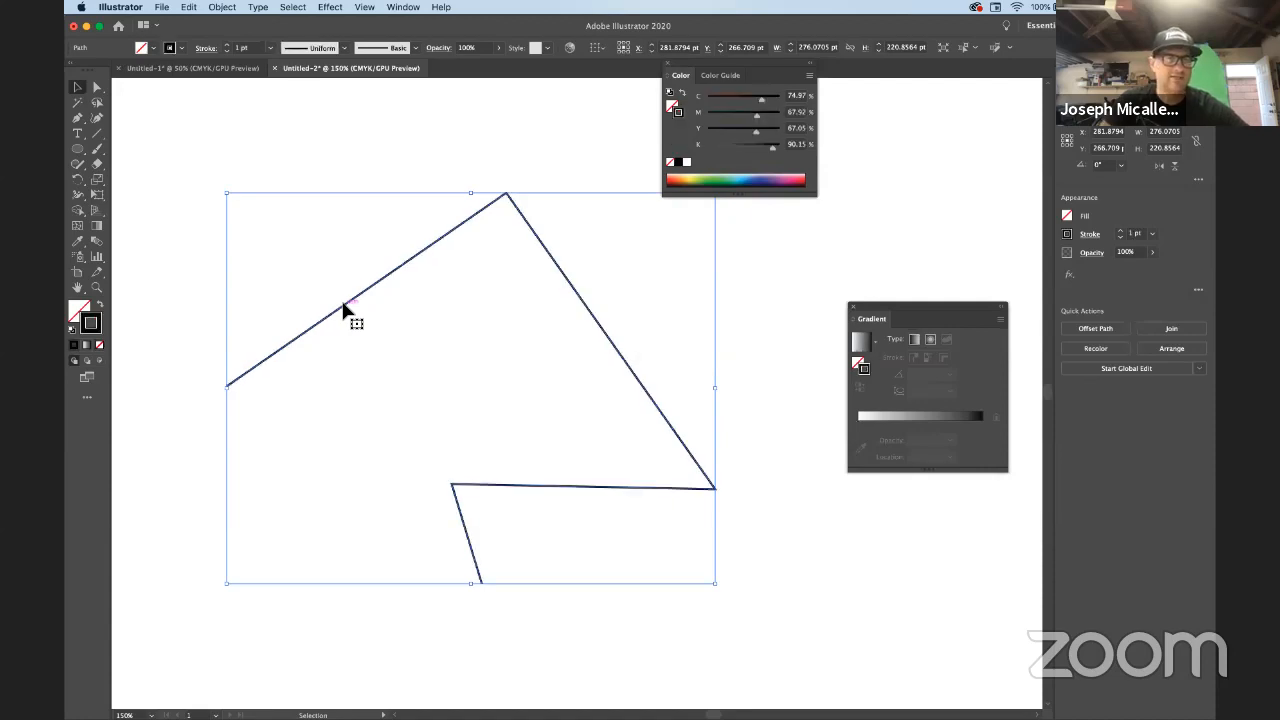
Delete the open straight-segment path from the artboard
left_click(762, 444)
left_click(712, 486)
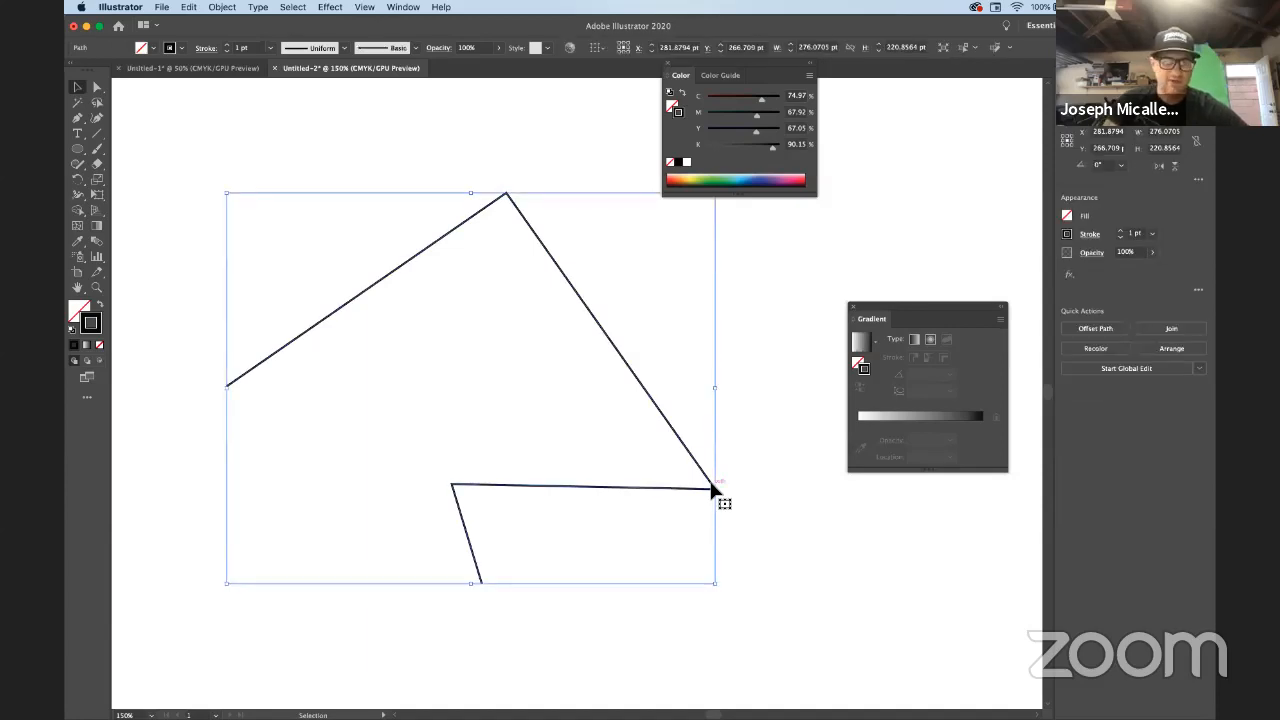
key("Delete")
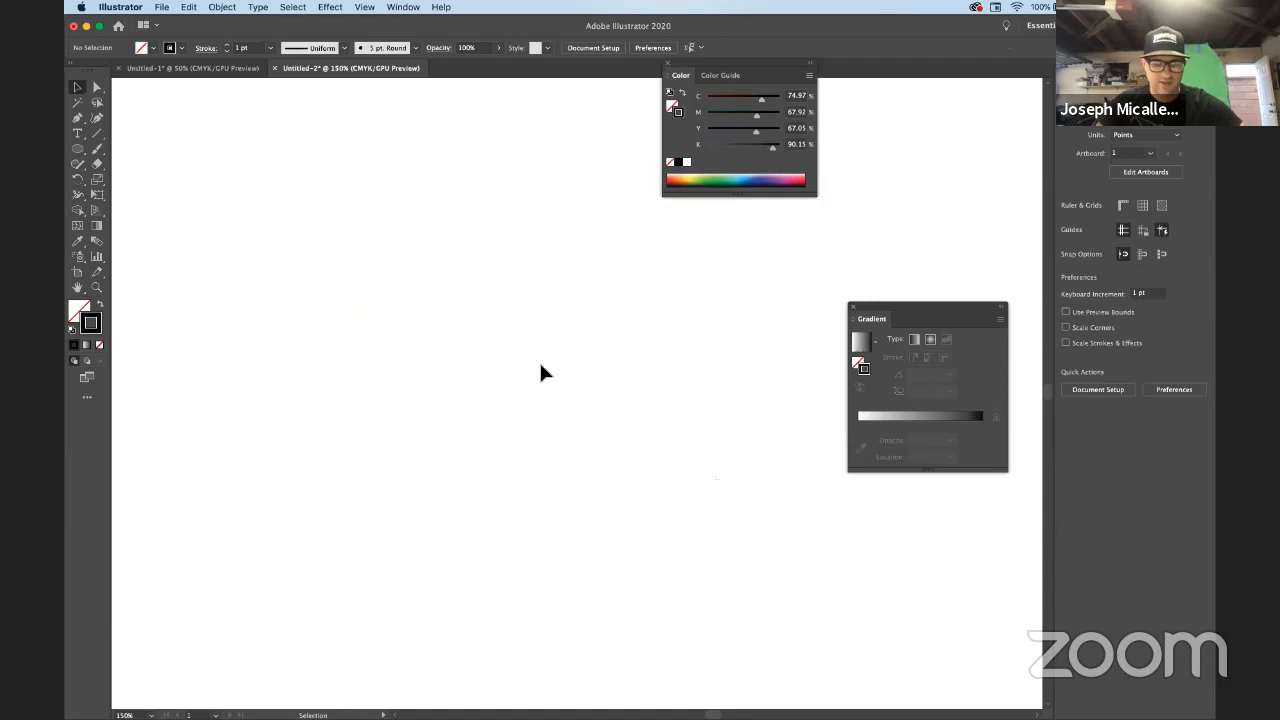
Activate the Pen tool and move the Gradient and Color panels clear of the drawing area
key("p")
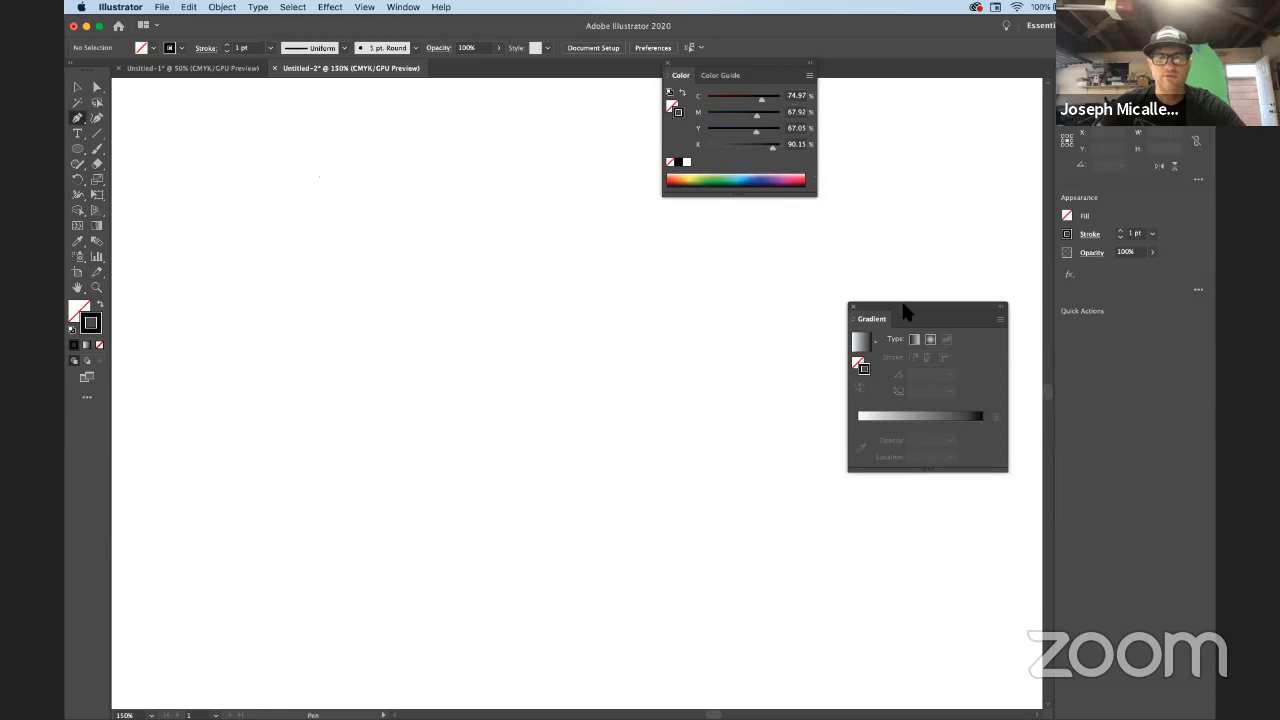
left_click_drag(905, 313, 979, 60)
left_click_drag(818, 76, 901, 62)
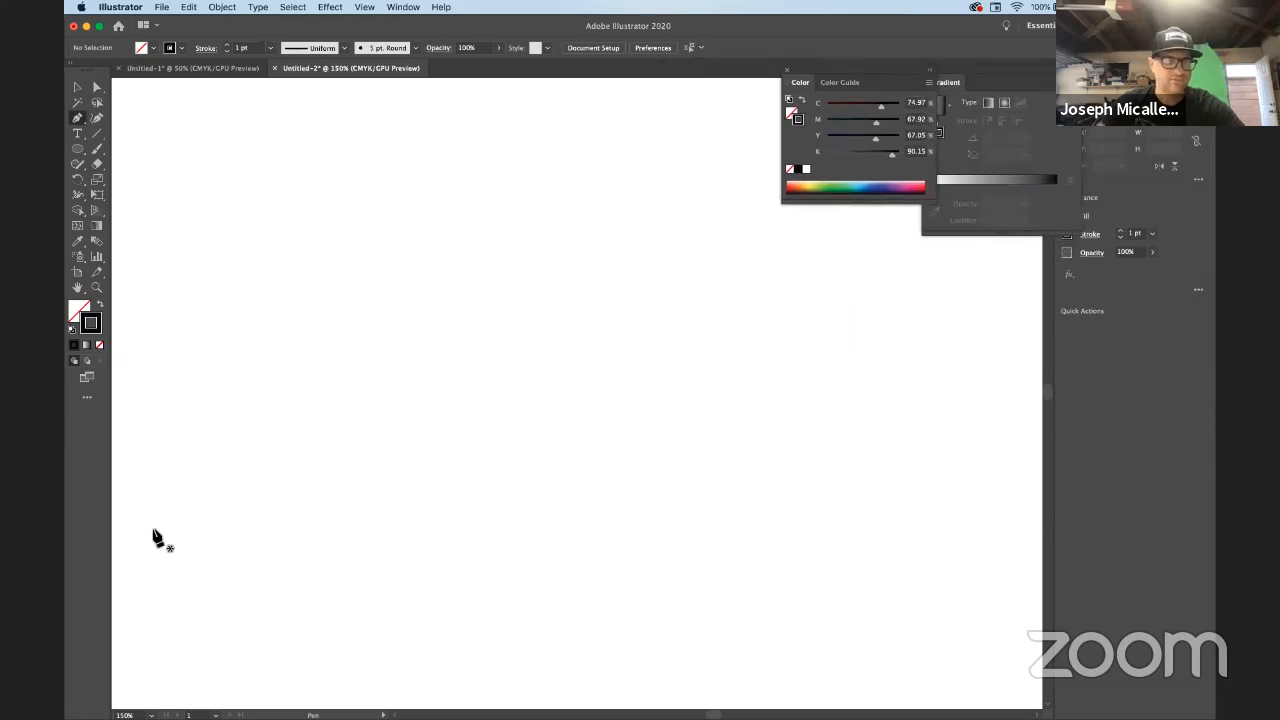
Draw the upper edge of a zigzag shape across the artboard with the Pen tool, placing eight corner anchor points joined by straight segments
left_click(143, 542)
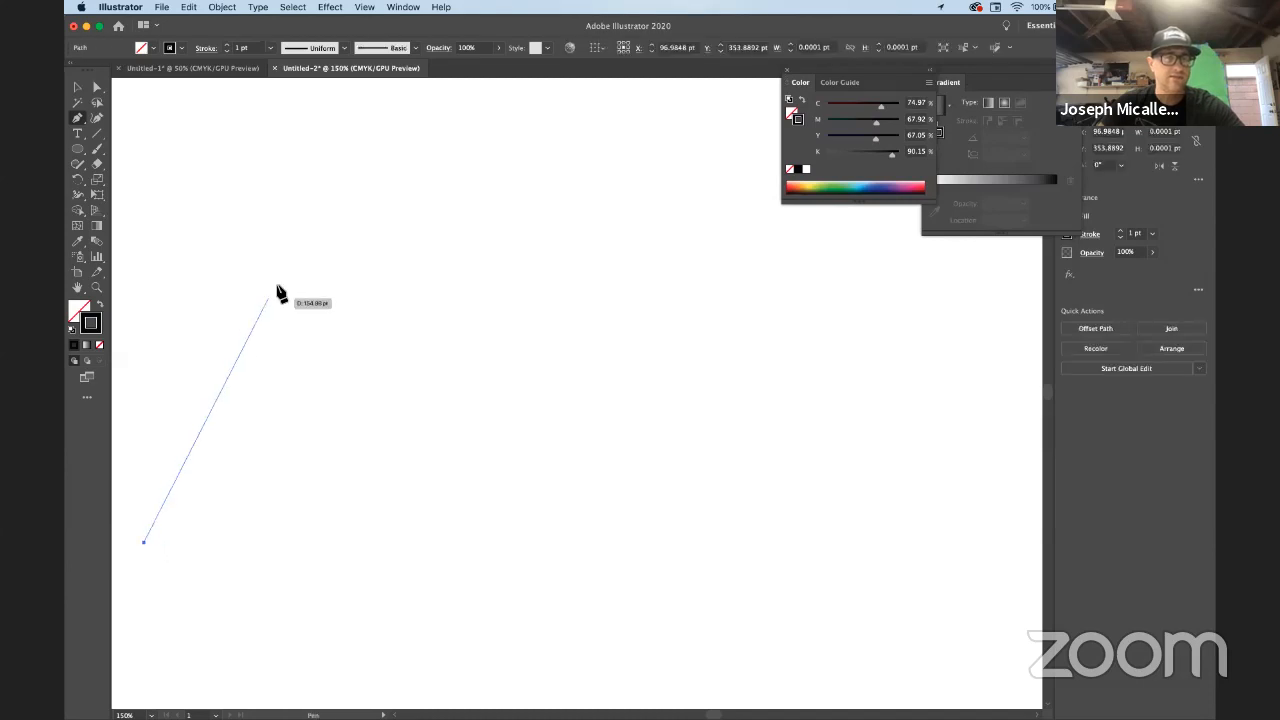
left_click(291, 273)
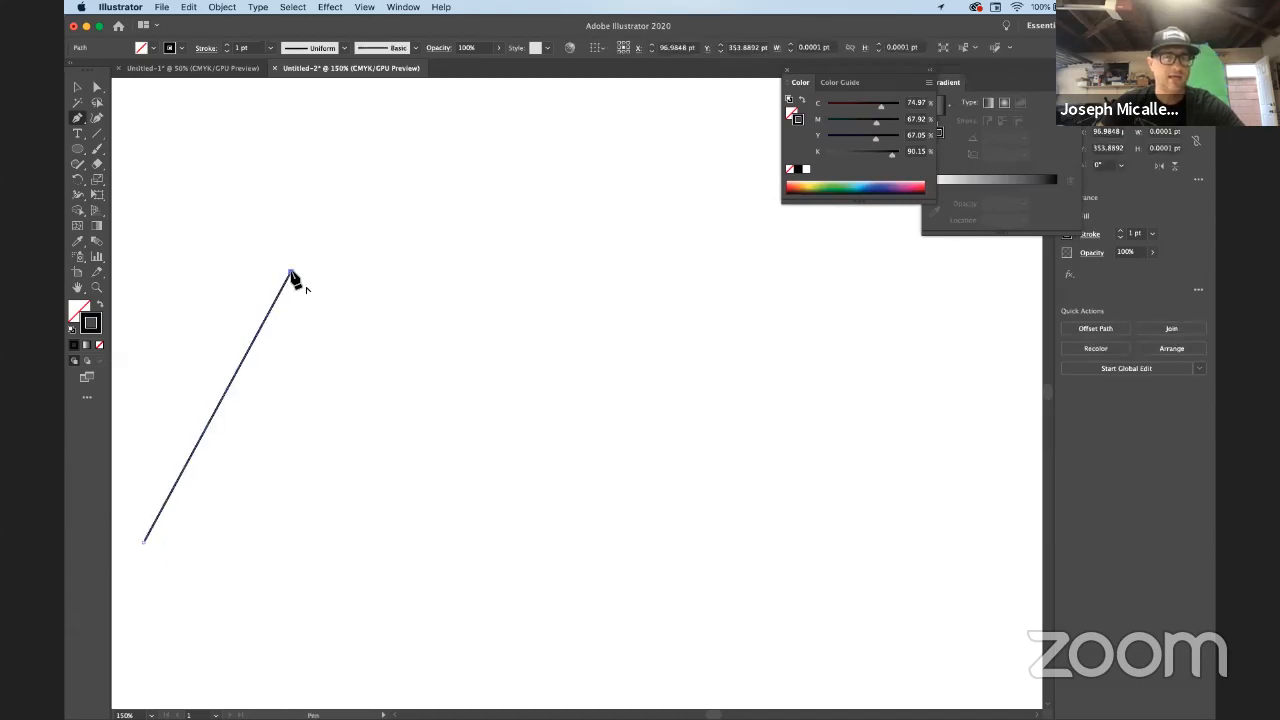
left_click(405, 432)
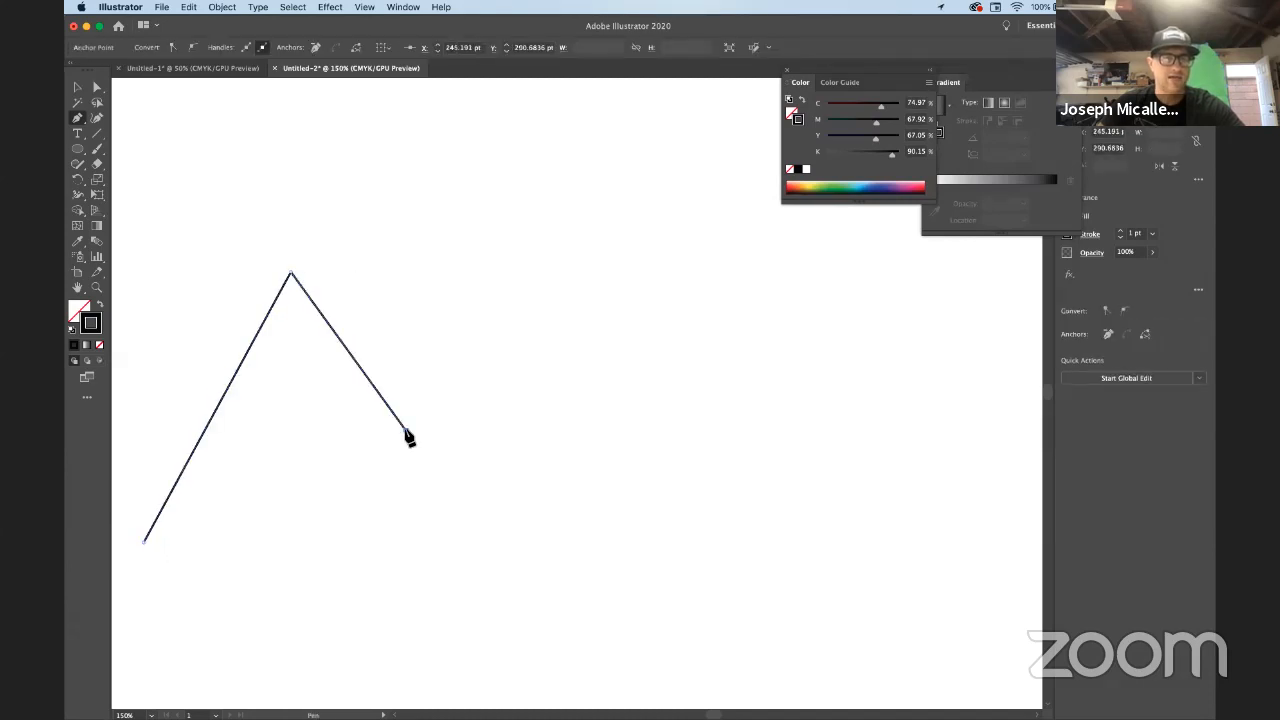
left_click(533, 272)
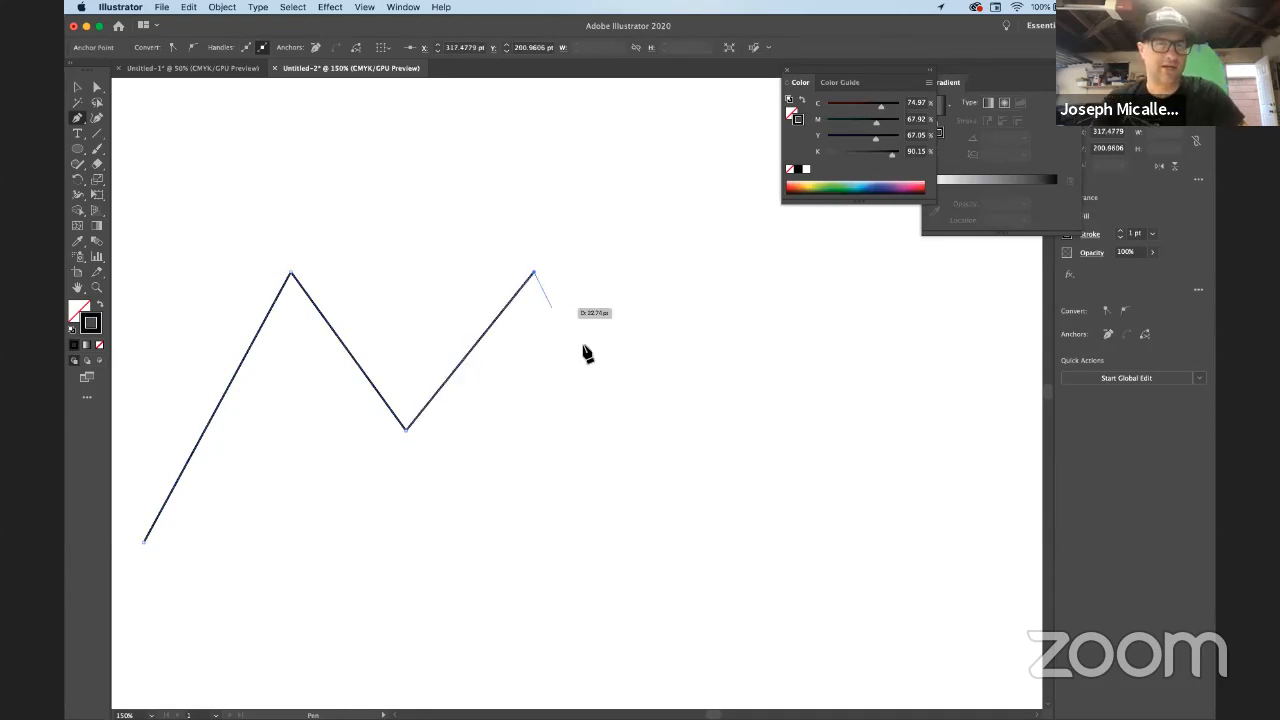
left_click(630, 424)
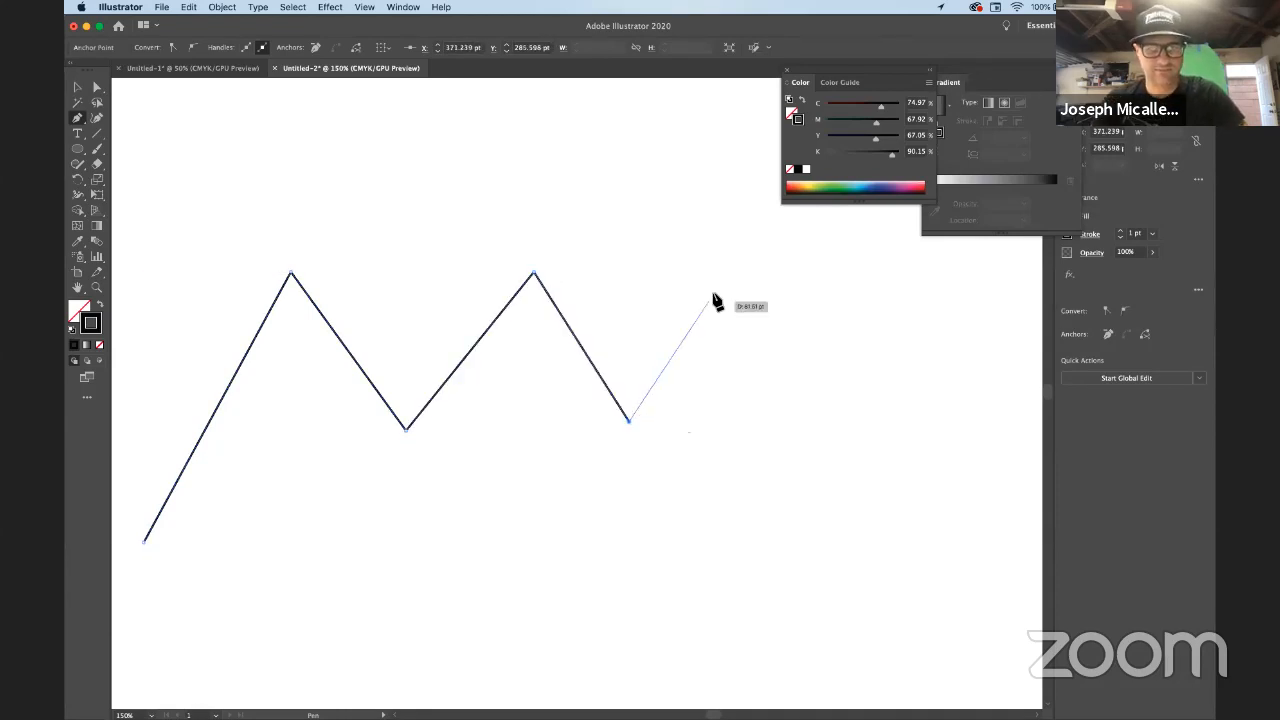
left_click(721, 242)
left_click(830, 518)
left_click(917, 302)
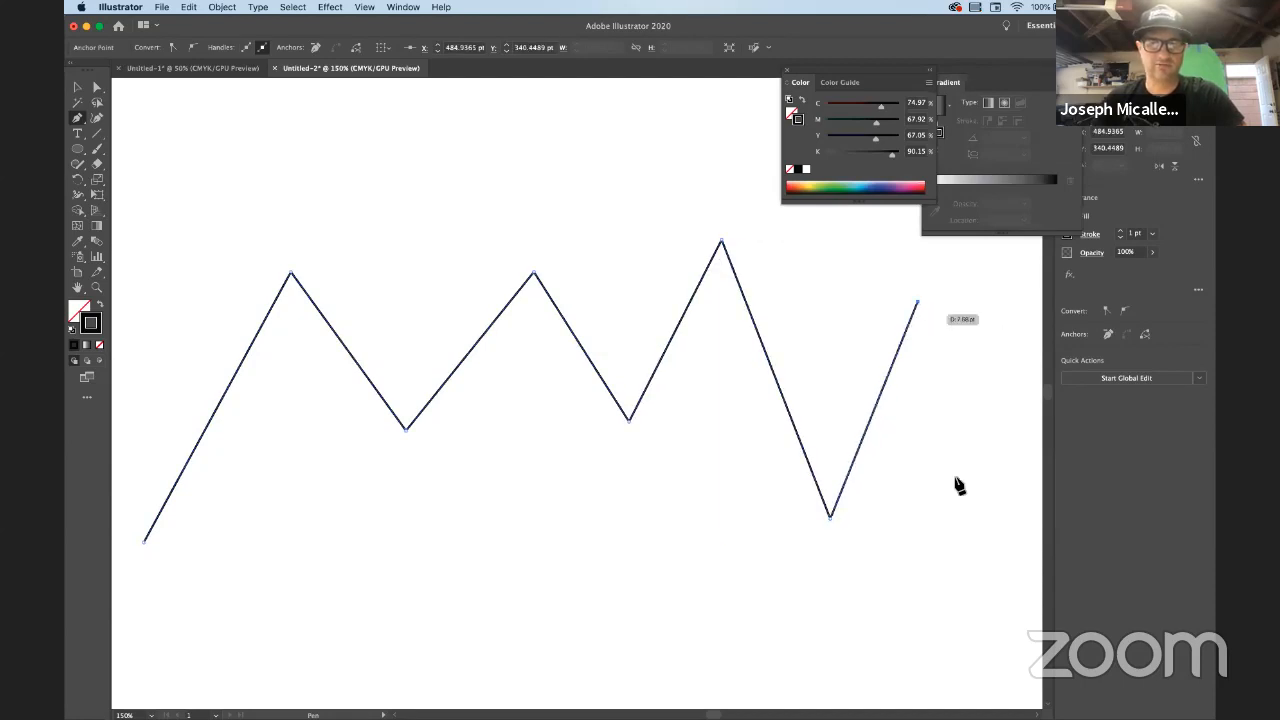
Draw the zigzag's lower edge back toward the start with straight segments and close the path at its first anchor point
left_click(967, 540)
left_click(843, 619)
left_click(756, 458)
left_click(670, 603)
left_click(534, 388)
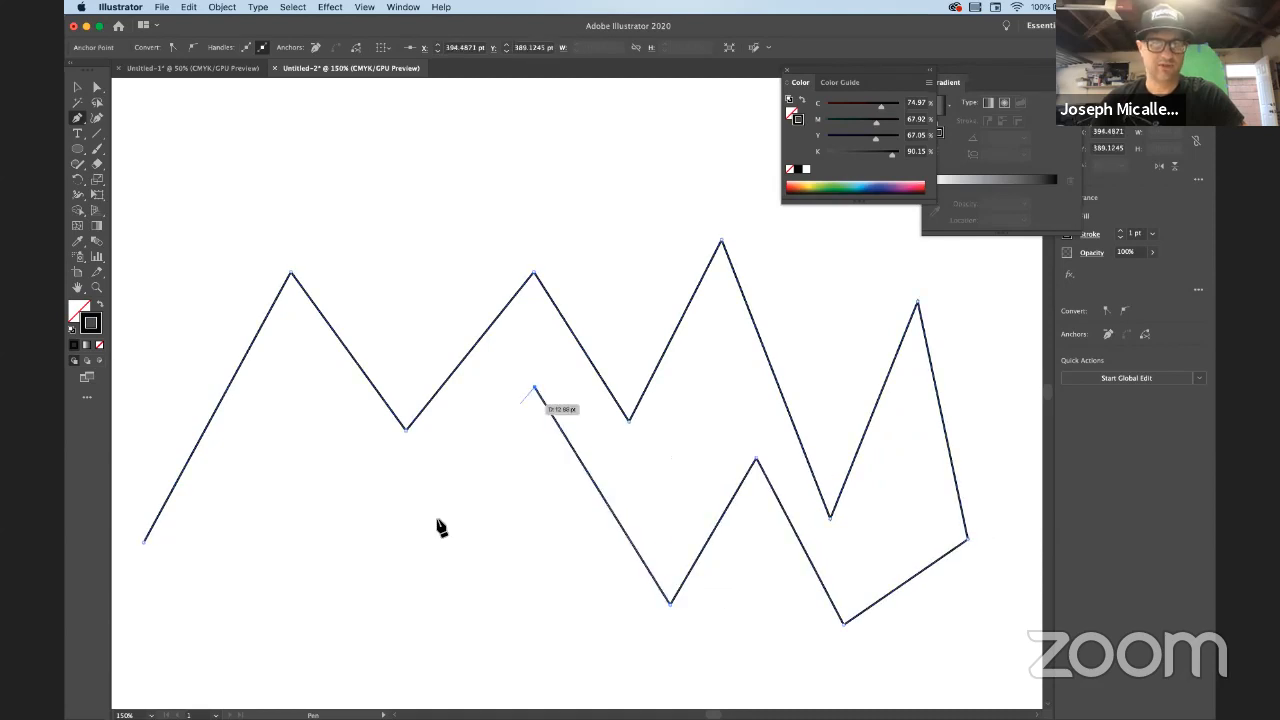
left_click(384, 592)
left_click(277, 421)
left_click(171, 611)
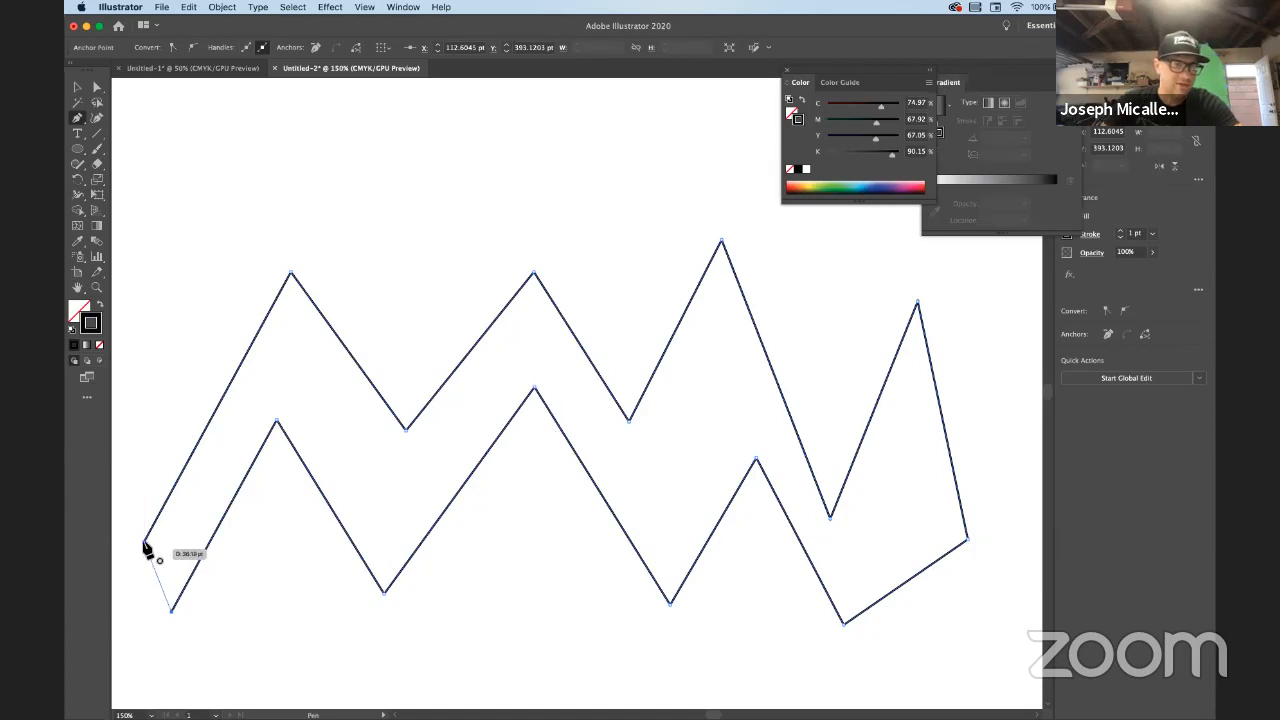
left_click(145, 543)
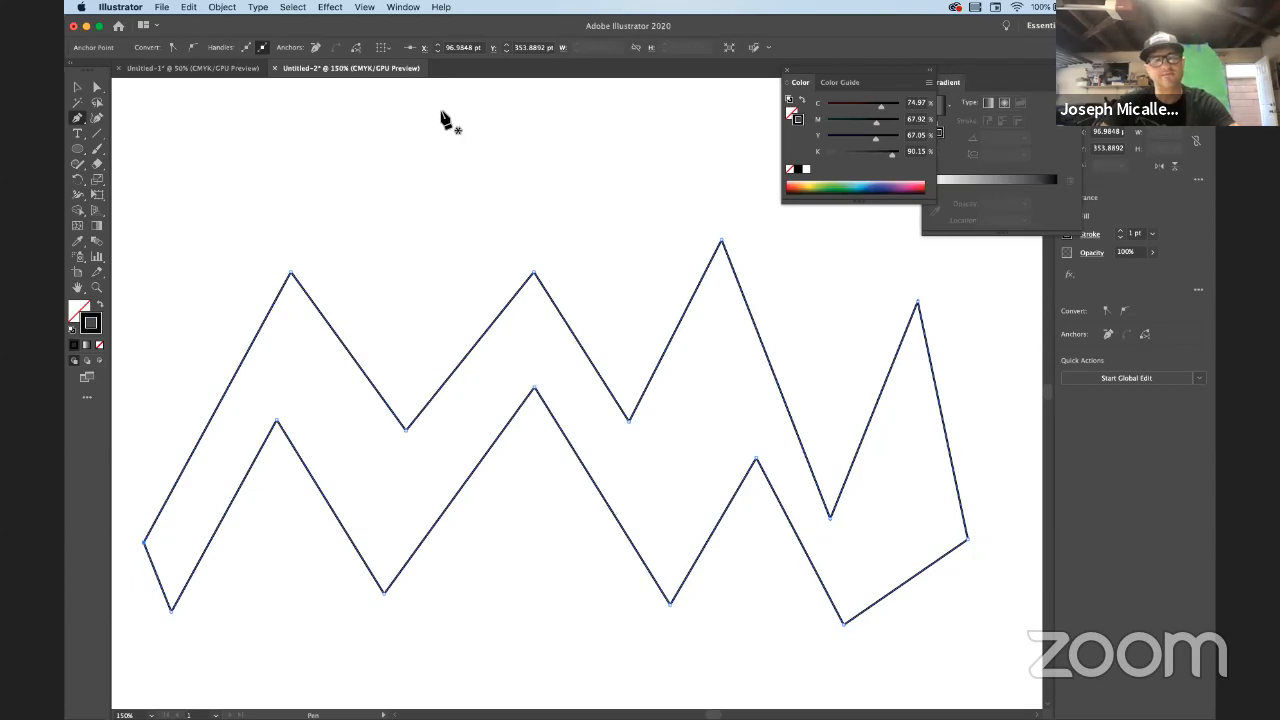
Scale the closed zigzag down to about 163 × 76 pt and move it to the upper left of the artboard
left_click(78, 88)
left_click(390, 315)
left_click(463, 376)
left_click_drag(458, 368, 450, 276)
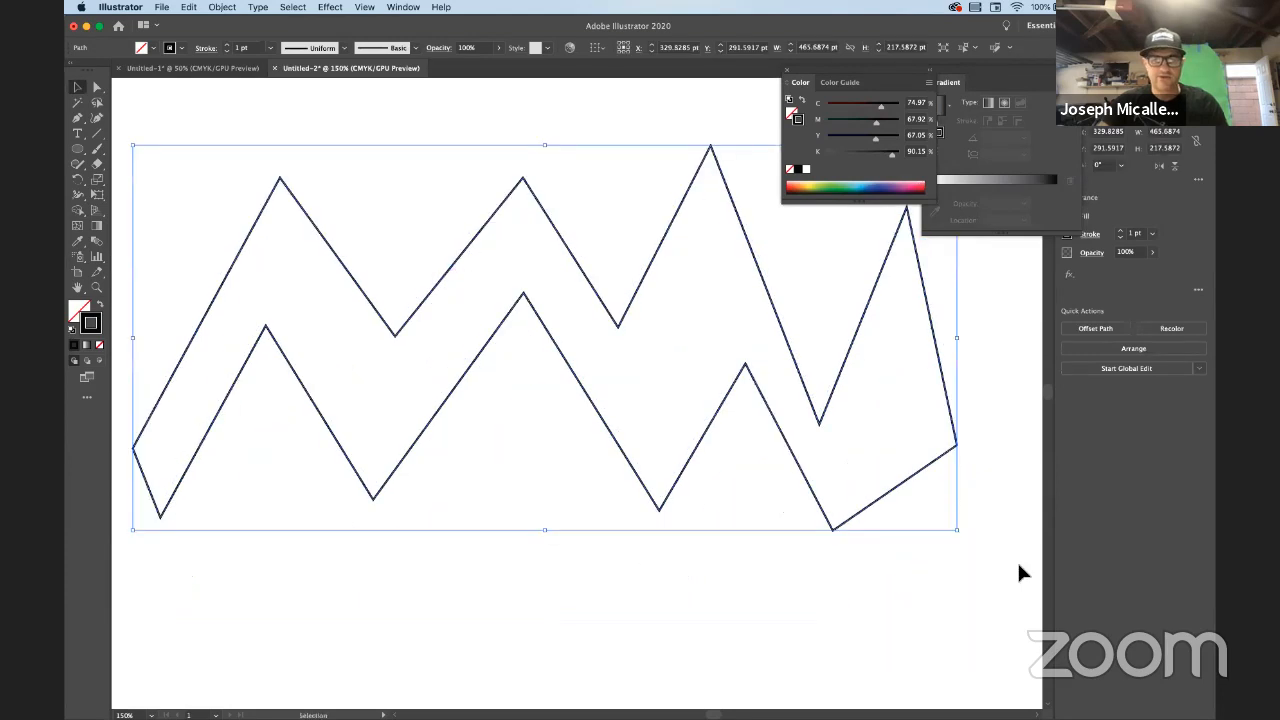
left_click_drag(800, 454, 426, 288)
left_click_drag(360, 248, 374, 213)
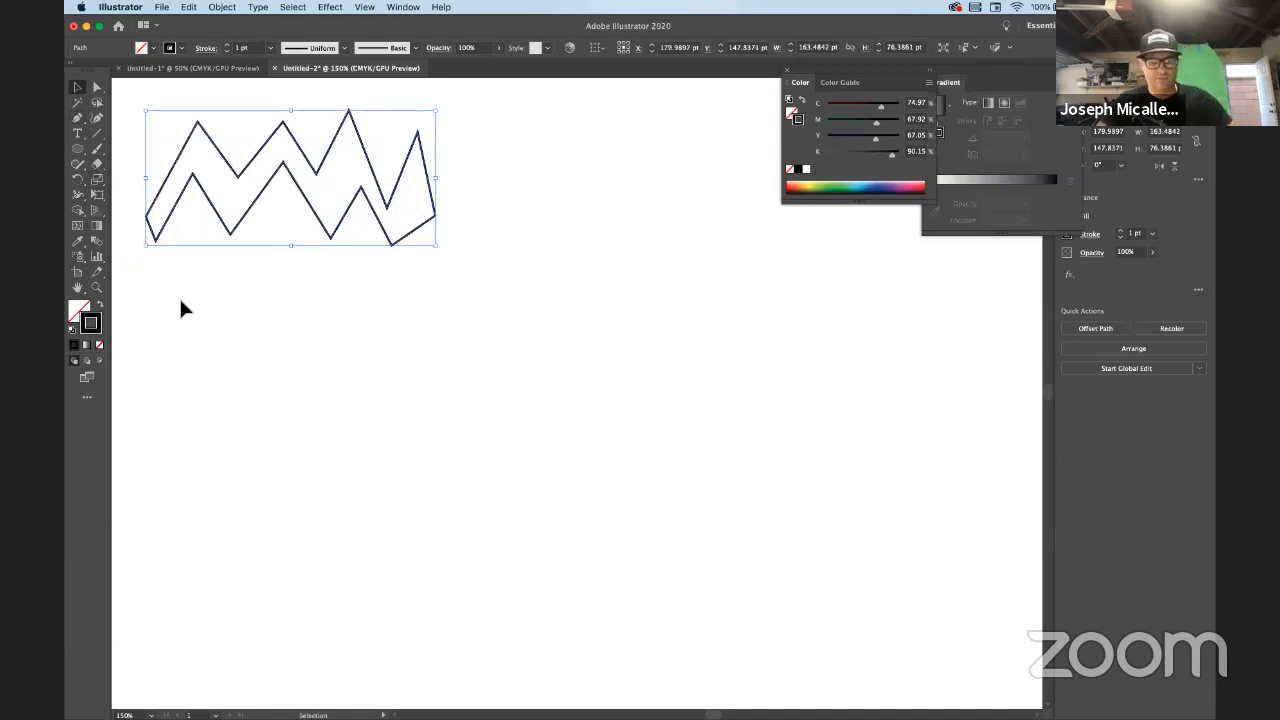
Start a new Pen path below the zigzag with one straight segment and continue it with smooth curves along a wavy upper edge
key("p")
left_click(151, 507, "super")
left_click(151, 506)
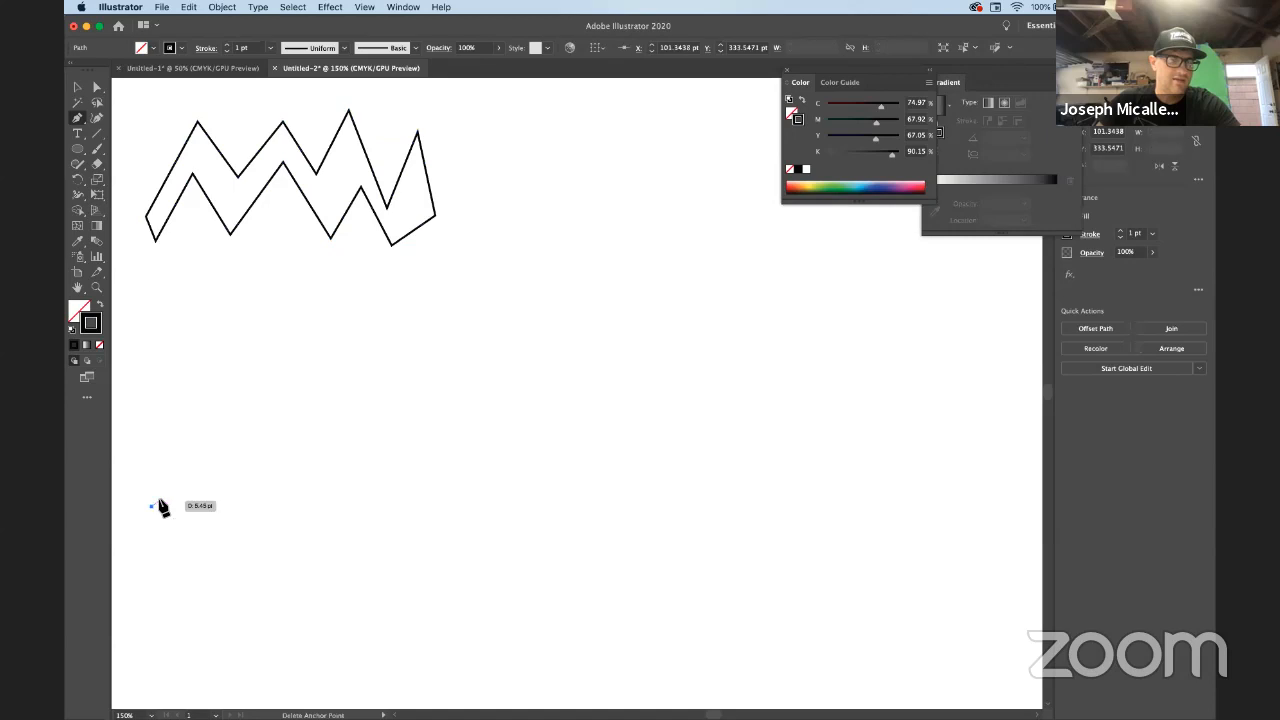
left_click(223, 373)
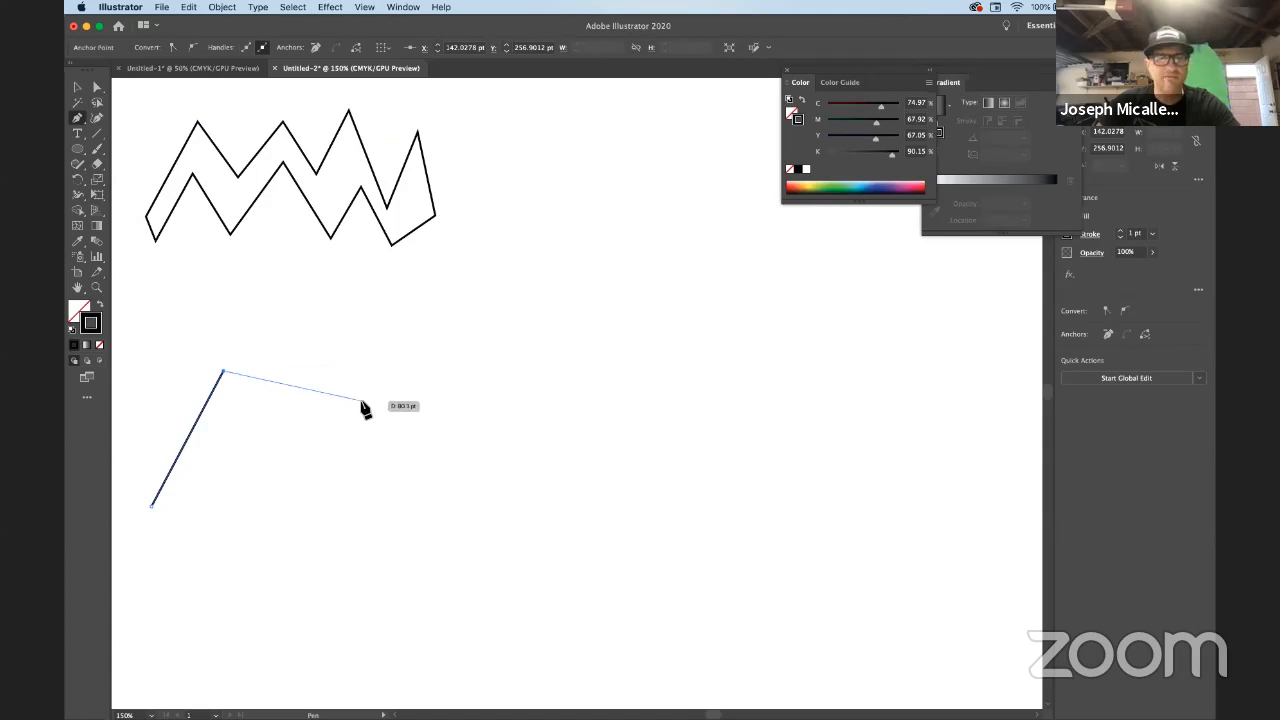
mouse_move(361, 402)
left_mouse_down()
mouse_move(457, 486)
mouse_move(427, 457)
mouse_move(402, 492)
mouse_move(370, 478)
mouse_move(372, 496)
mouse_move(320, 488)
mouse_move(394, 443)
mouse_move(429, 471)
mouse_move(420, 509)
mouse_move(385, 471)
left_mouse_up()
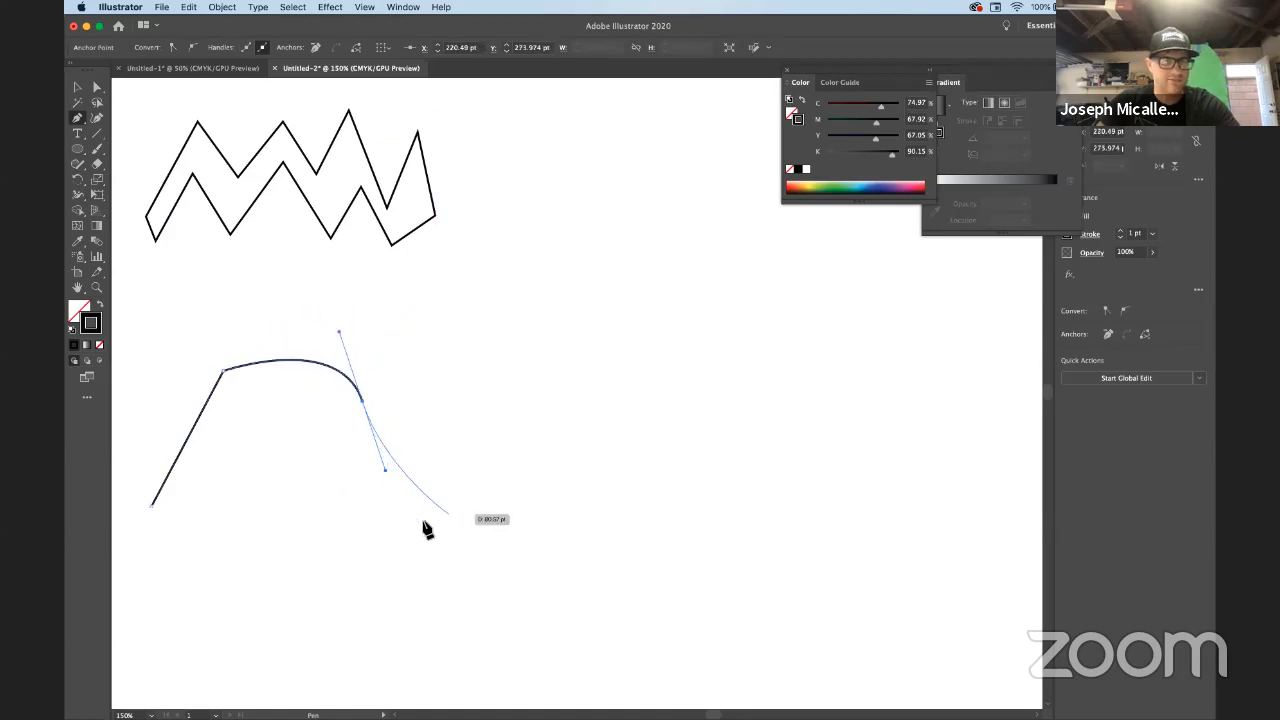
left_click_drag(430, 524, 470, 557)
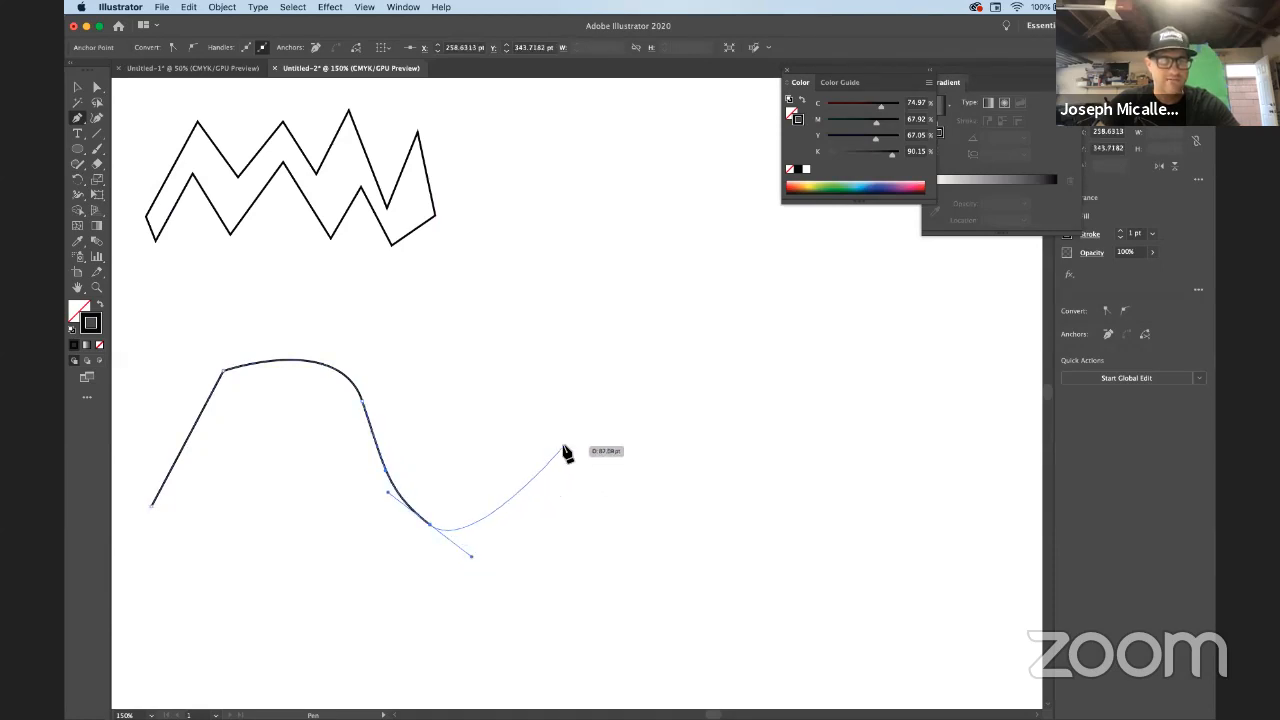
left_click_drag(552, 423, 573, 375)
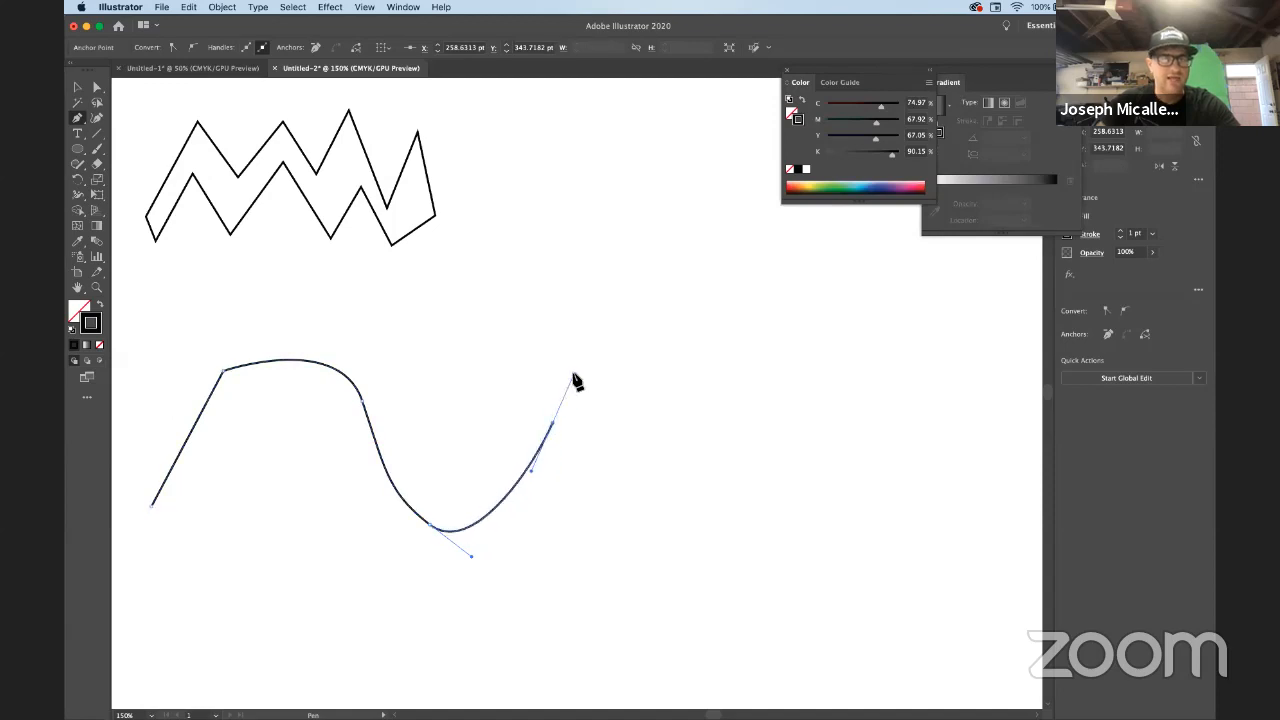
left_click_drag(640, 334, 681, 327)
left_click_drag(767, 410, 800, 466)
Draw the wavy shape's lower edge back with smooth curved segments and close the path with a curve at its first anchor point
left_click_drag(740, 511, 708, 516)
left_click(680, 417, "super")
left_click_drag(690, 419, 658, 395)
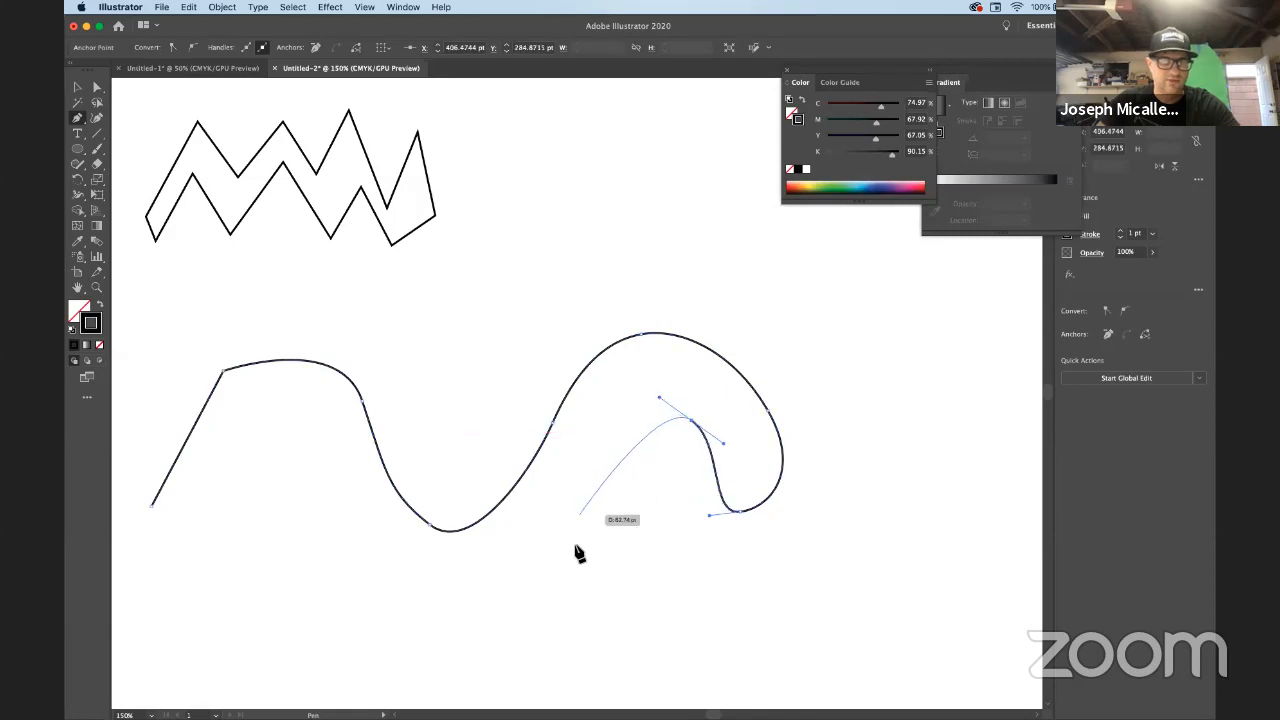
left_click_drag(569, 552, 510, 580)
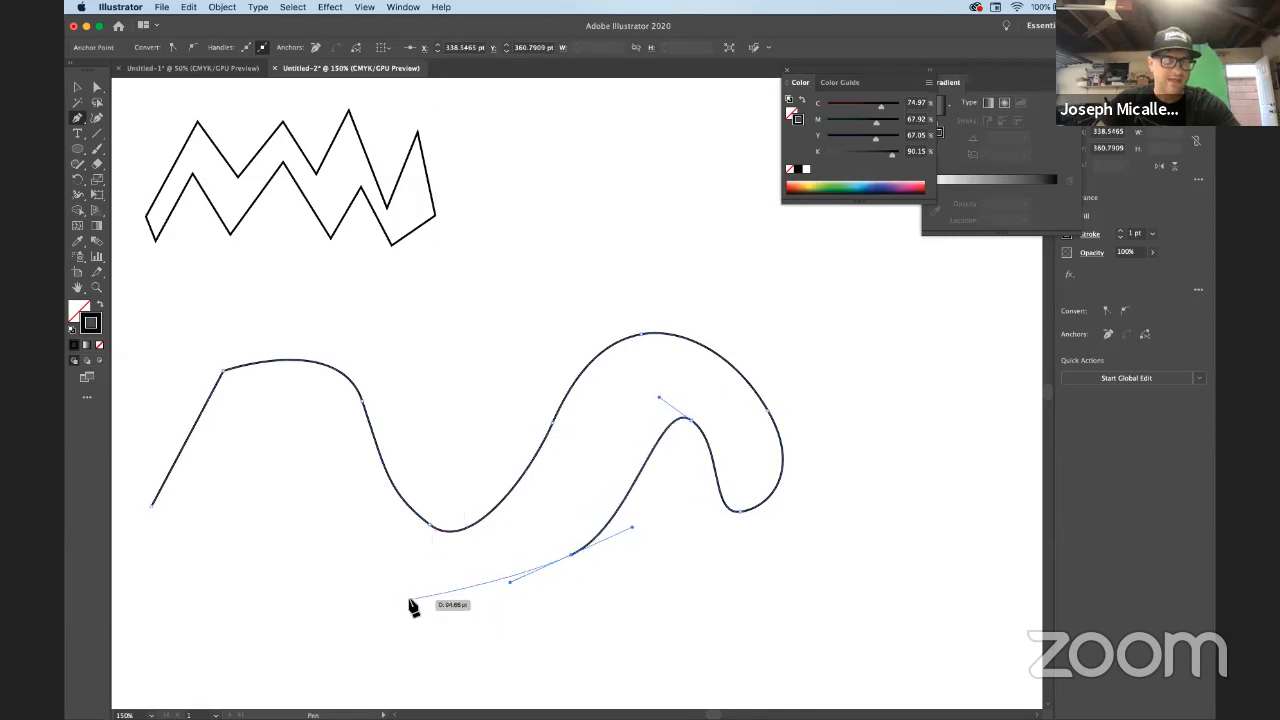
left_click_drag(420, 613, 358, 617)
left_click_drag(328, 525, 266, 448)
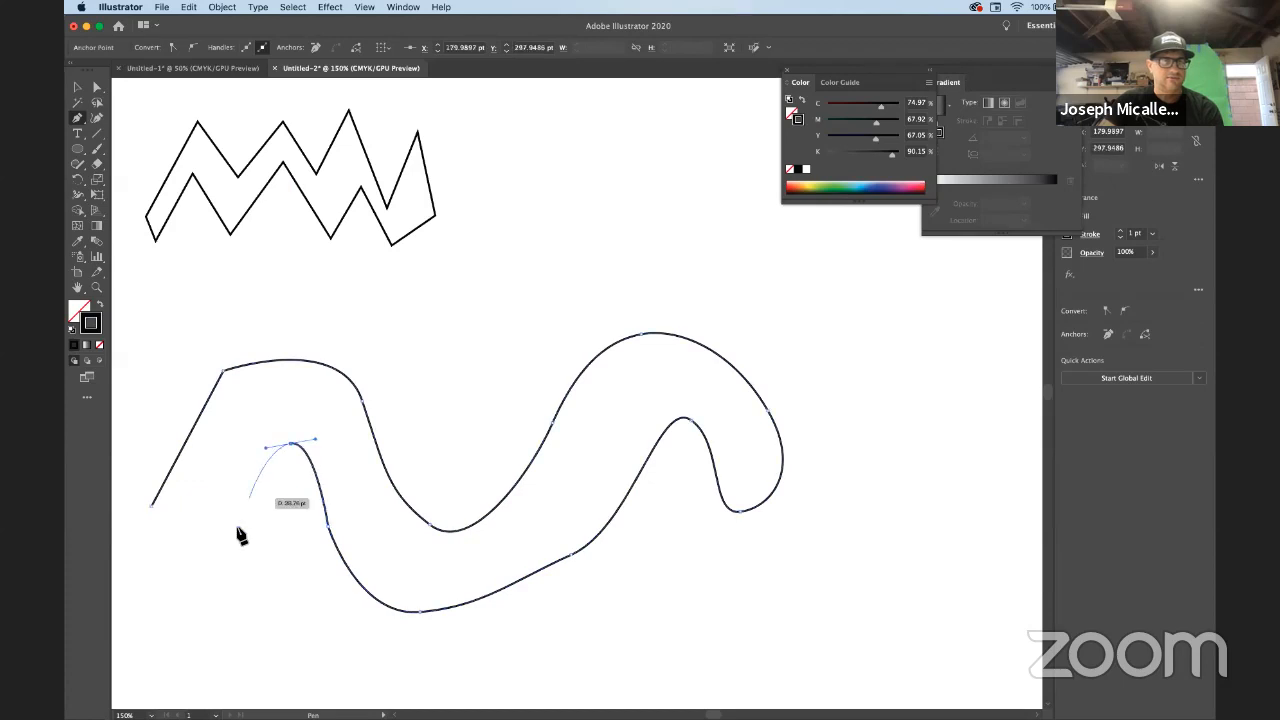
left_click_drag(240, 546, 258, 582)
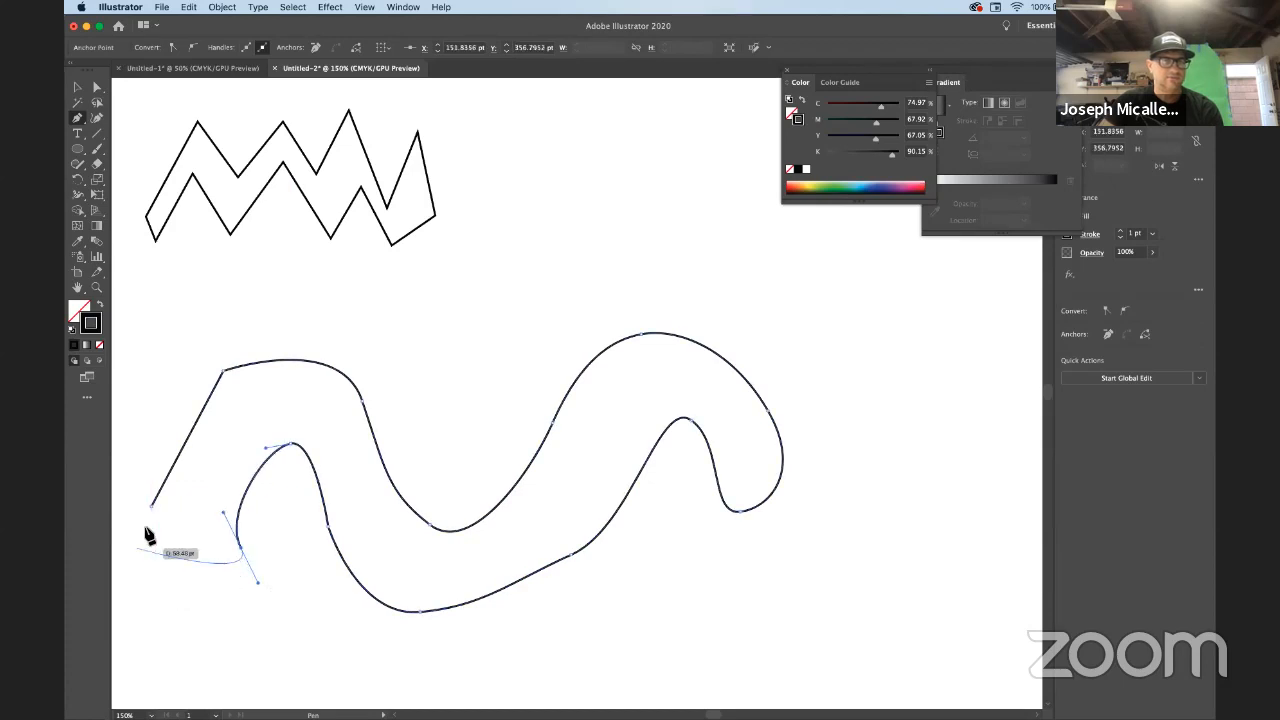
left_click_drag(152, 508, 158, 654)
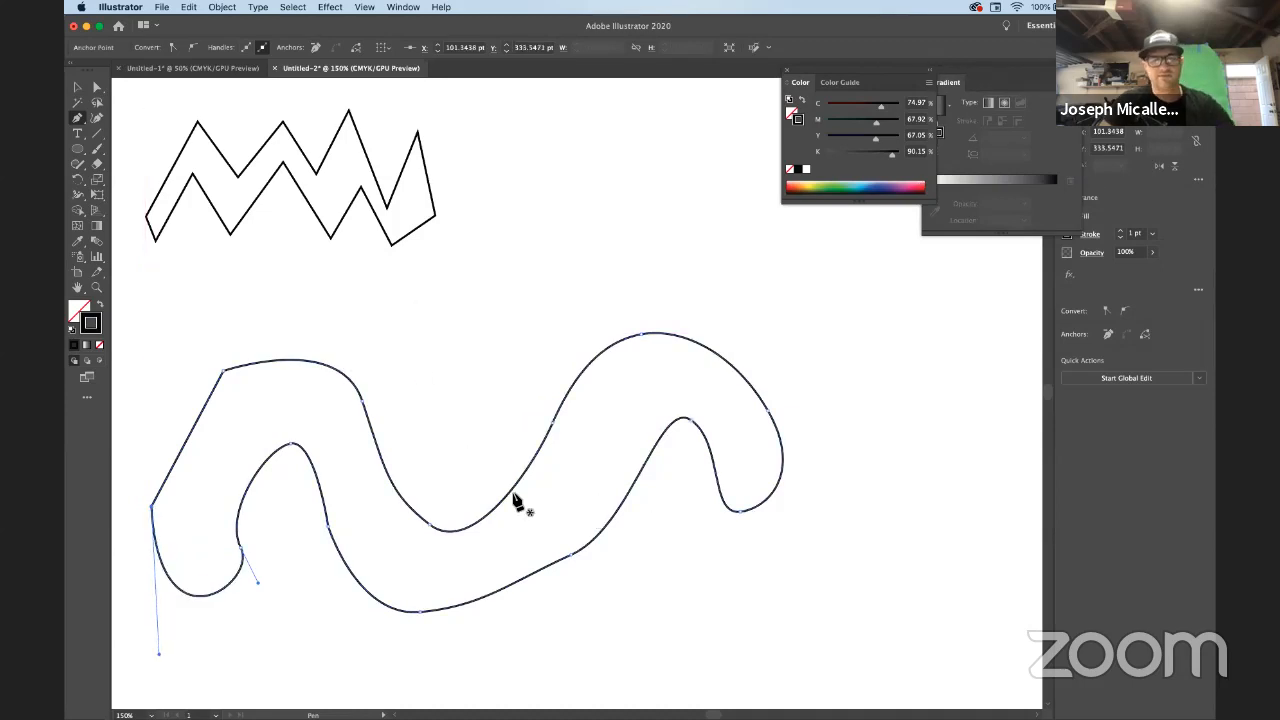
Scale the wavy shape down to about 173 × 77 pt, place it just below the zigzag, deselect it and return to the Pen tool
key("v")
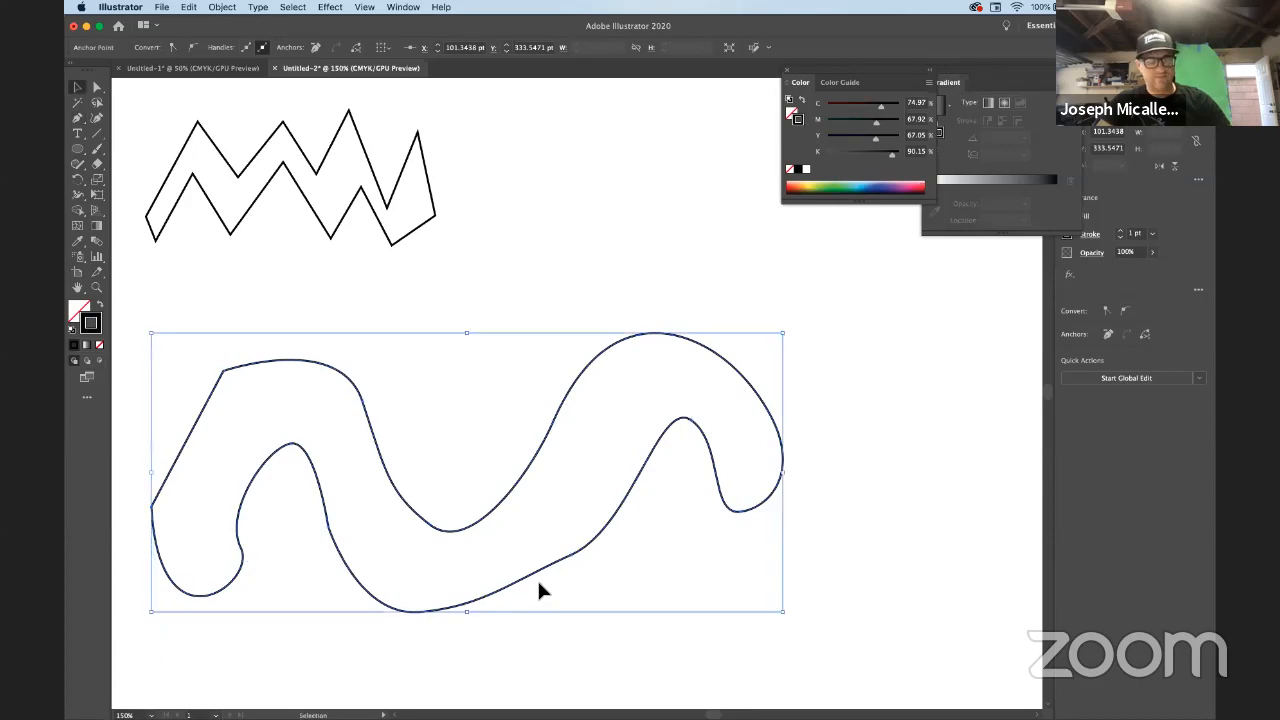
left_click_drag(785, 618, 460, 472)
left_click_drag(362, 320, 363, 291)
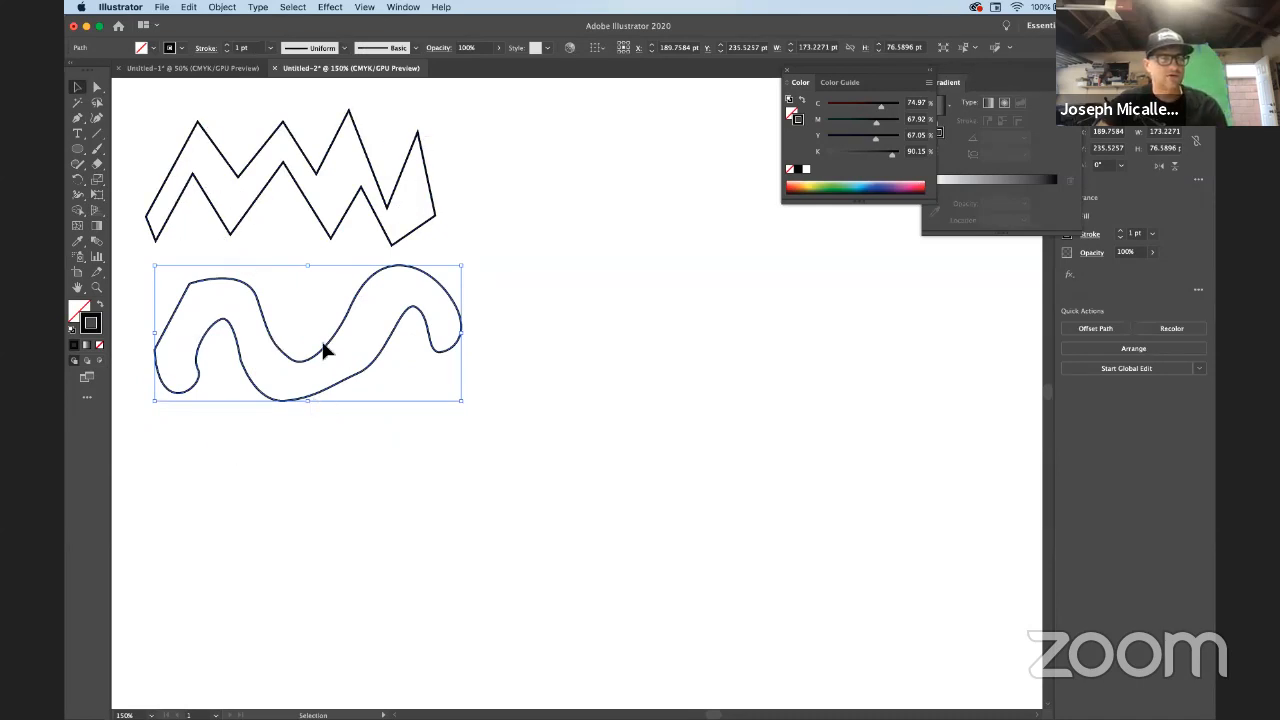
left_click(405, 466)
left_click(78, 119)
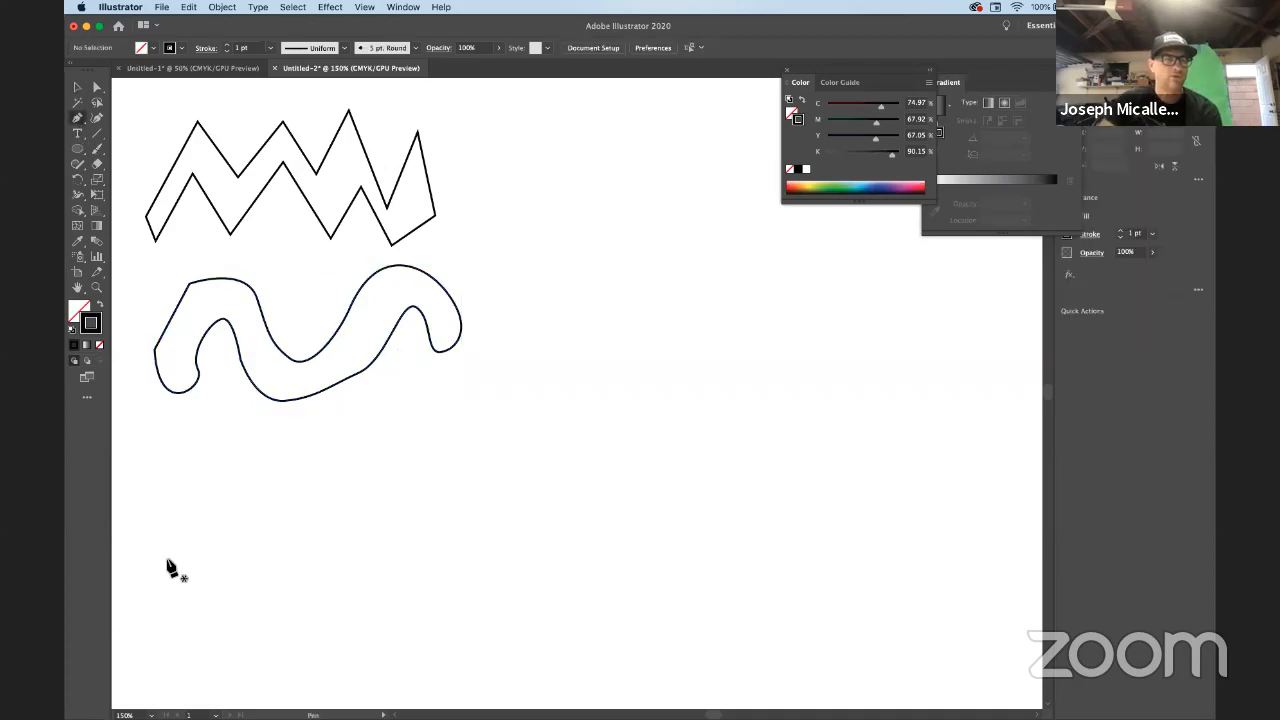
Draw an open S-shaped curve with three smooth Pen anchor points in the empty area below the closed wavy shape
left_click_drag(166, 561, 213, 497)
left_click_drag(371, 589, 445, 645)
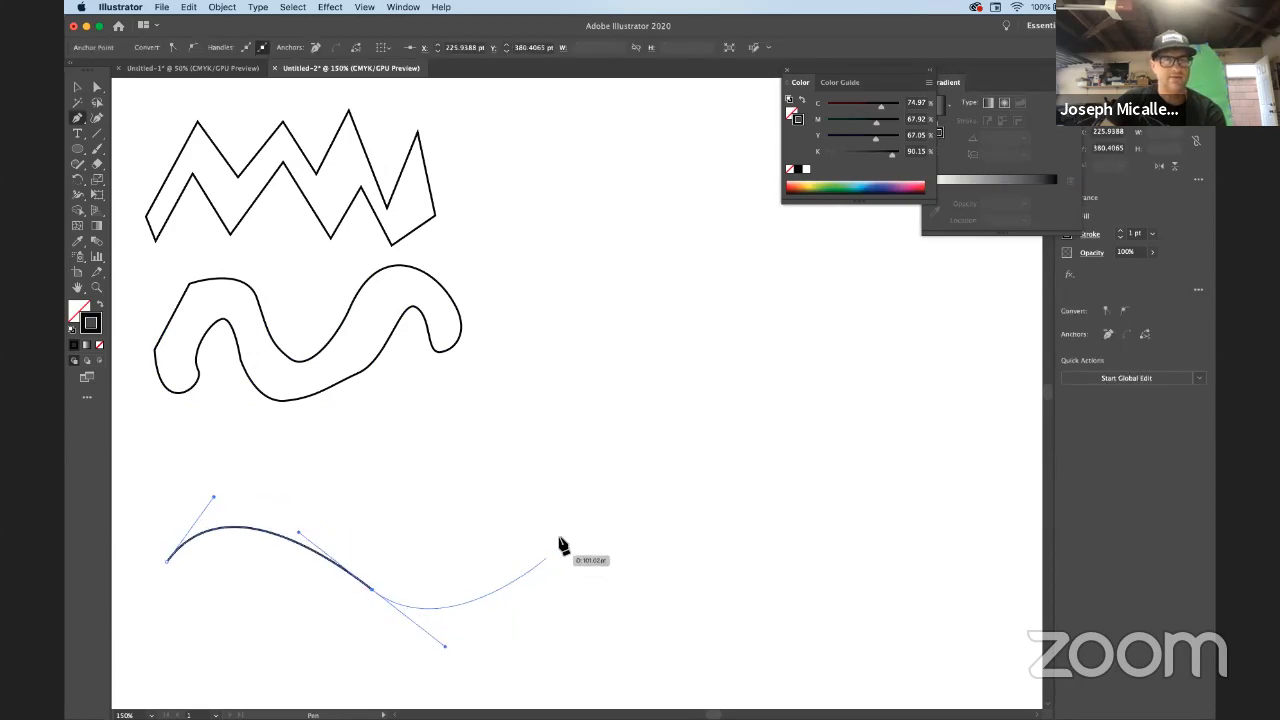
left_click_drag(566, 526, 593, 490)
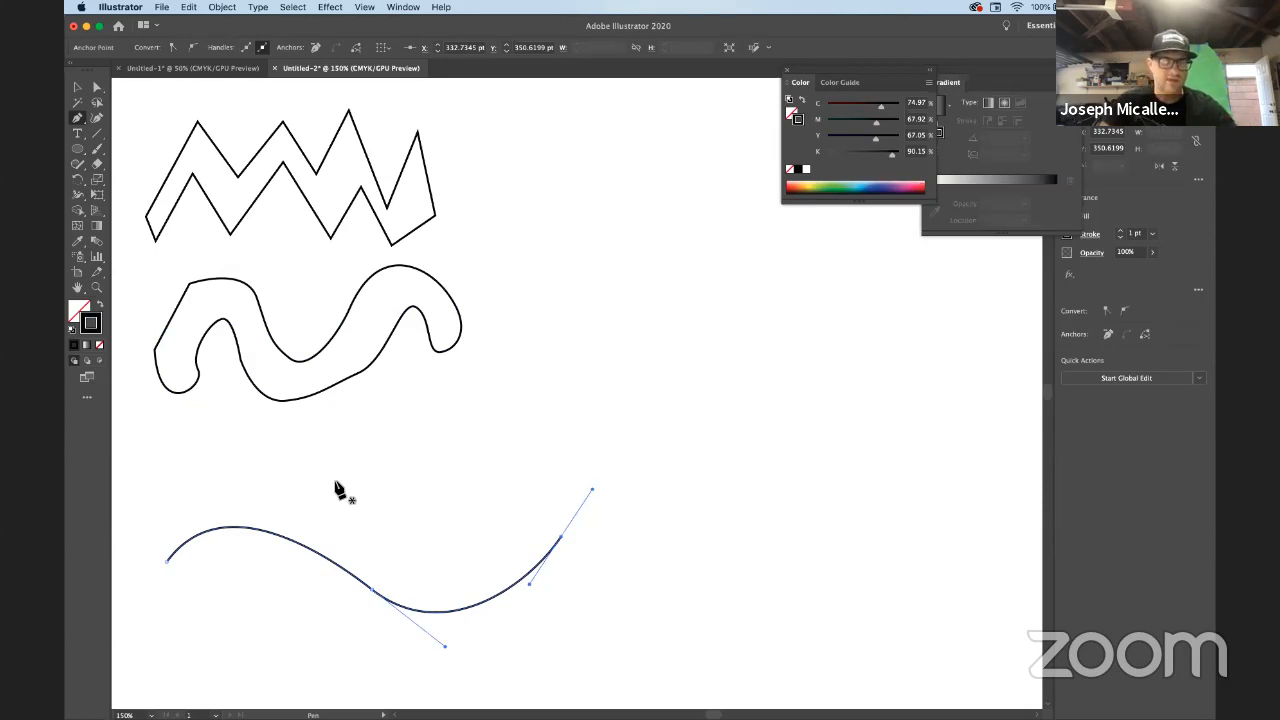
Draw a second open wavy path with four anchor points just above the first curve and end the path
left_click_drag(173, 508, 190, 494)
left_click_drag(318, 494, 348, 521)
left_click_drag(448, 558, 496, 538)
left_click(541, 481)
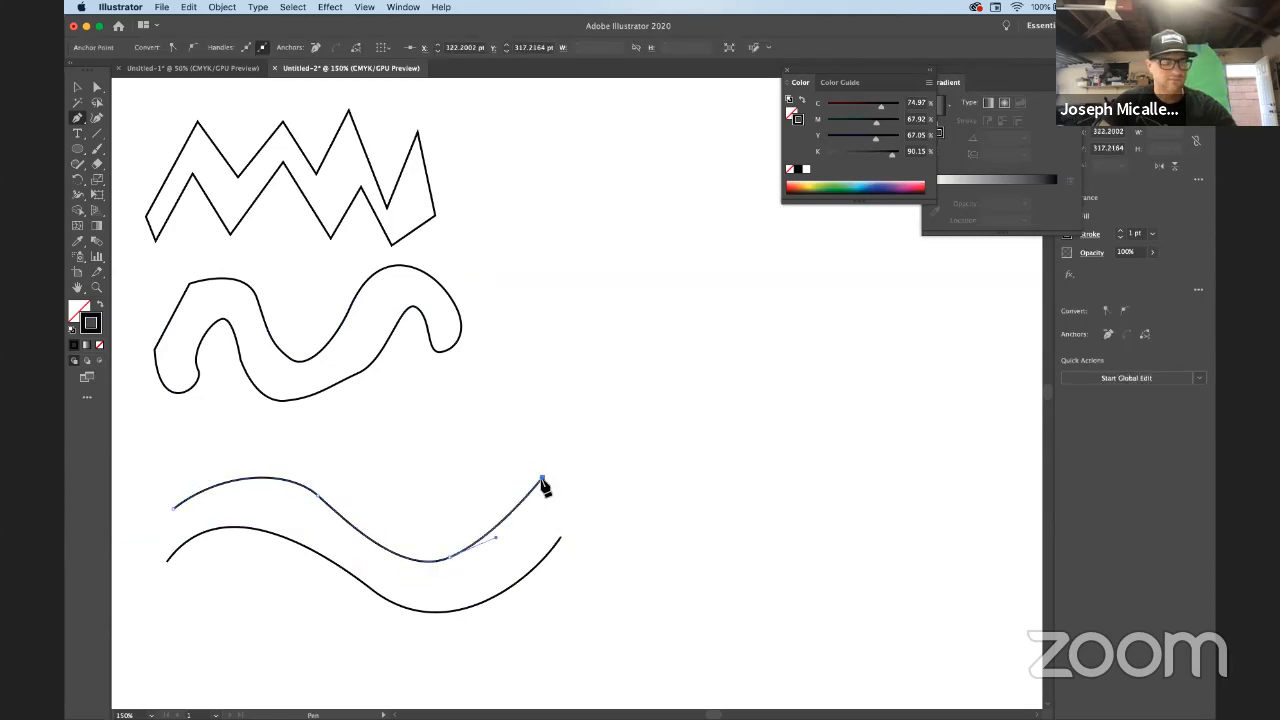
key("Escape")
Draw a third open wavy path with three smooth anchor points below the other two curves and end the path
left_click_drag(167, 646, 196, 618)
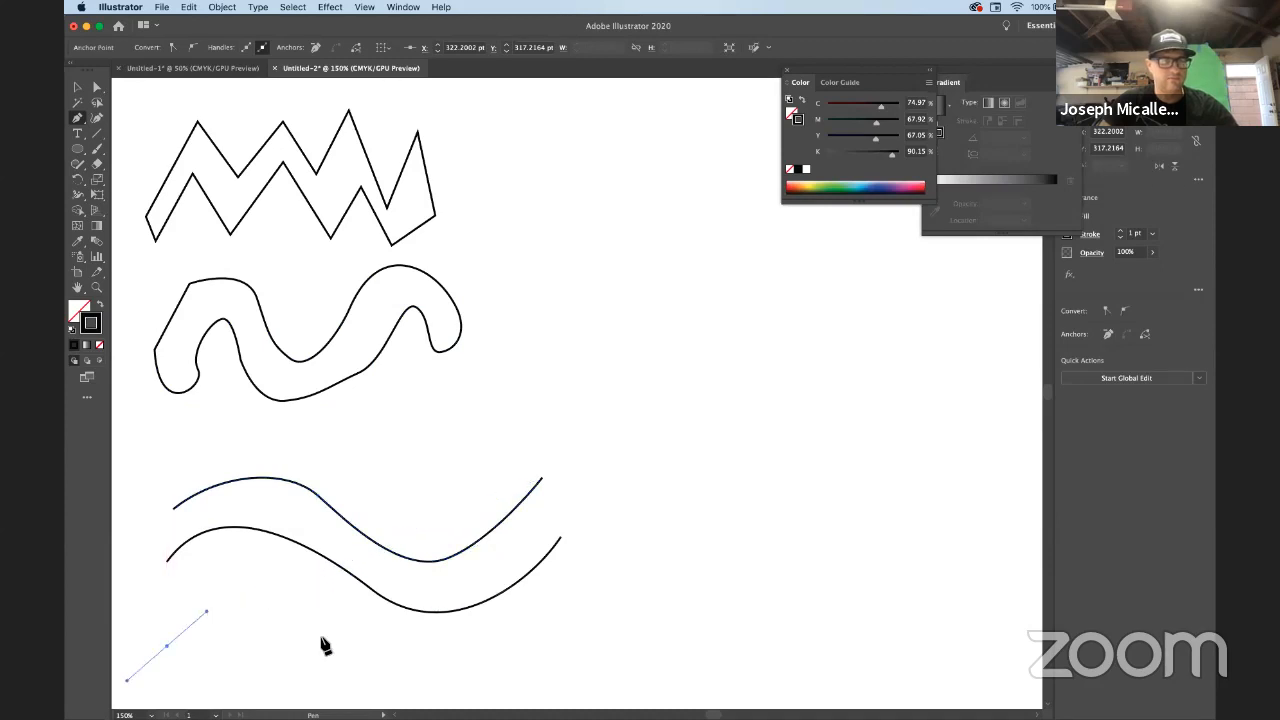
left_click_drag(340, 637, 393, 664)
left_click_drag(563, 610, 568, 600)
key("Escape")
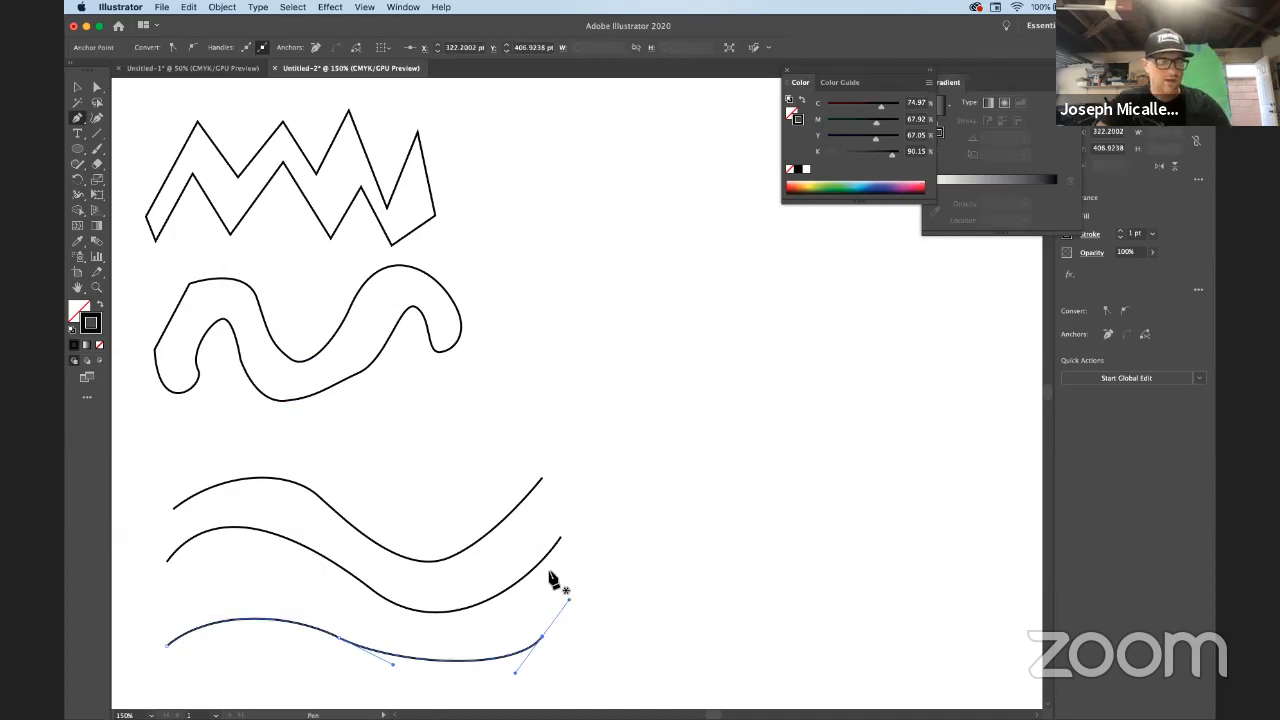
Deepen the lowest curve's dip by adjusting the direction handles of its middle and end anchor points, keeping the Pen tool active
scroll(697, 480, "down", 5)
scroll(697, 480, "left", 3)
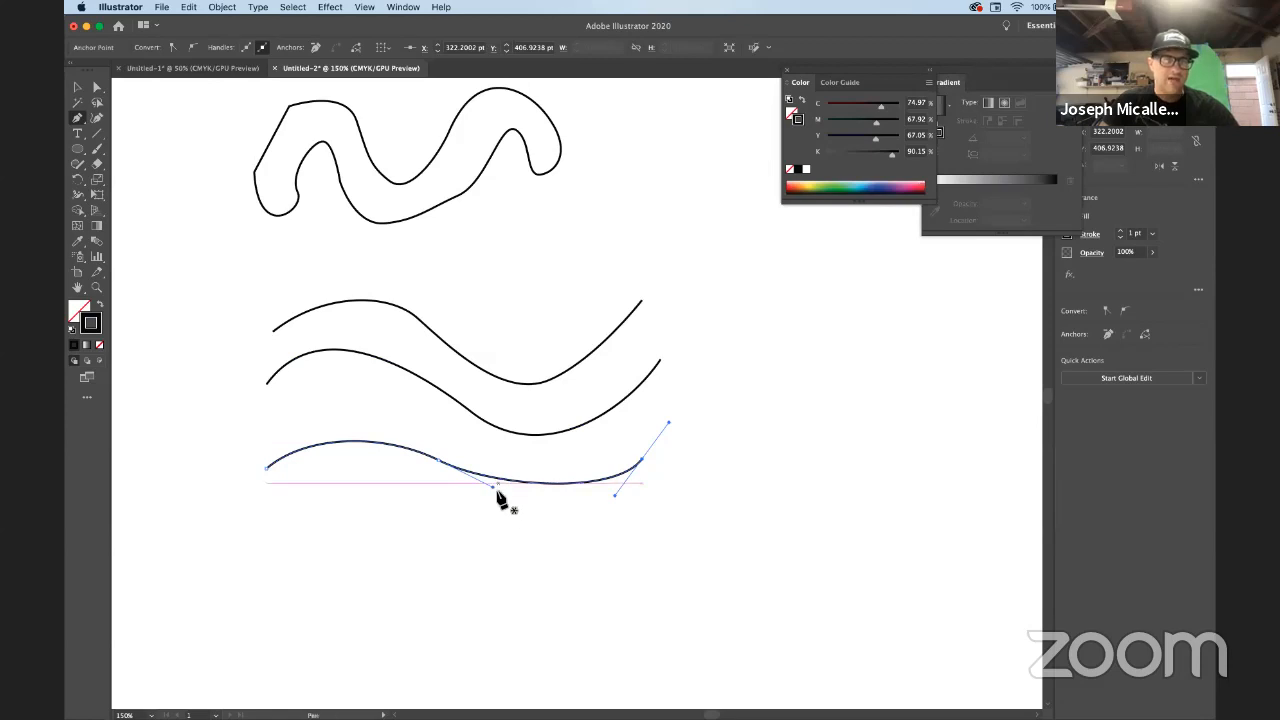
left_click_drag(491, 487, 515, 524)
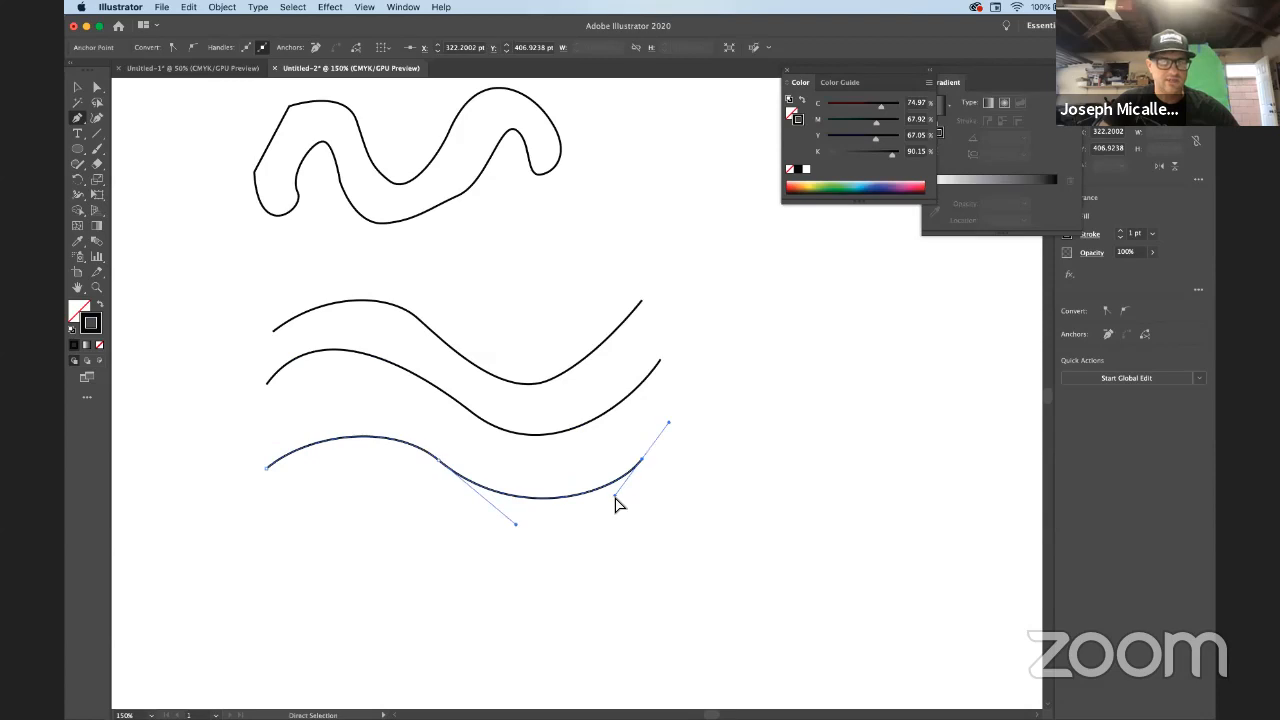
left_click_drag(615, 505, 616, 511)
key("p")
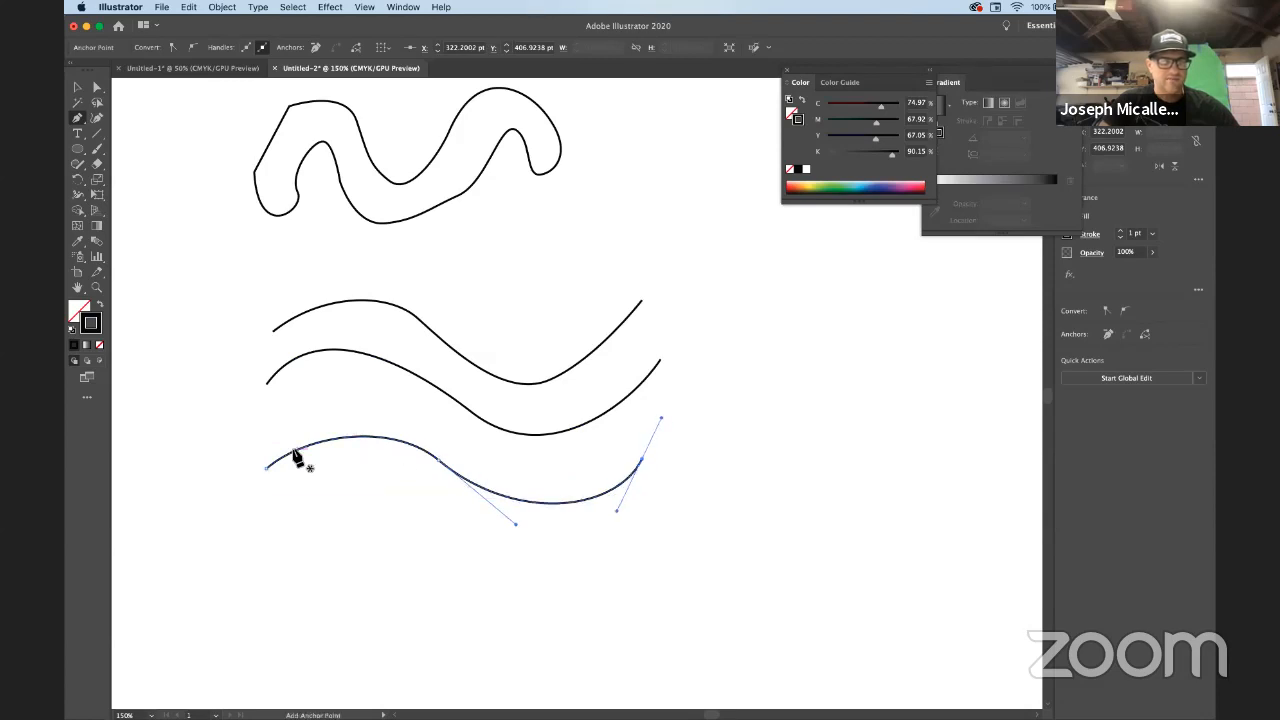
Draw an open zigzag of three straight Pen segments below the lowest curve
left_click(262, 603)
left_click(345, 527)
left_click(454, 601)
left_click(526, 561)
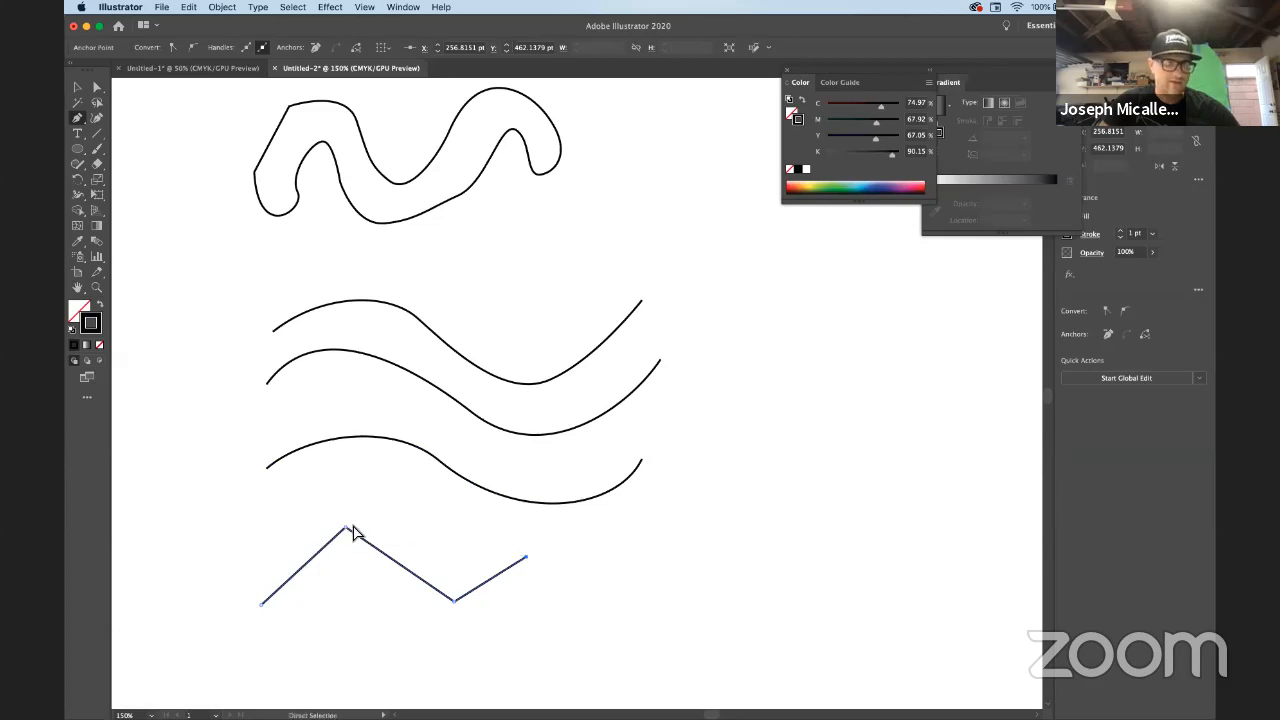
Shift the zigzag's upper corner anchor up and outward toward its start, and lower its bottom corner anchor
mouse_move(345, 527)
left_mouse_down()
mouse_move(359, 526)
mouse_move(336, 527)
left_mouse_up()
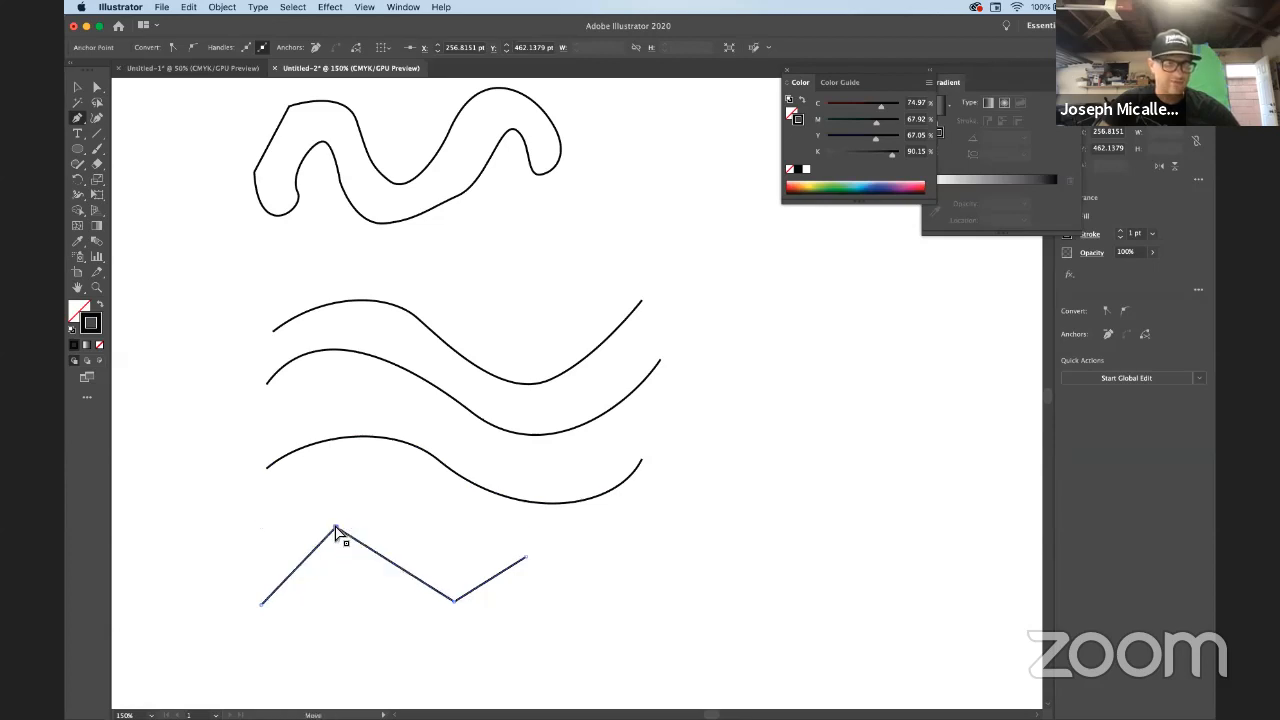
left_click_drag(303, 520, 302, 517)
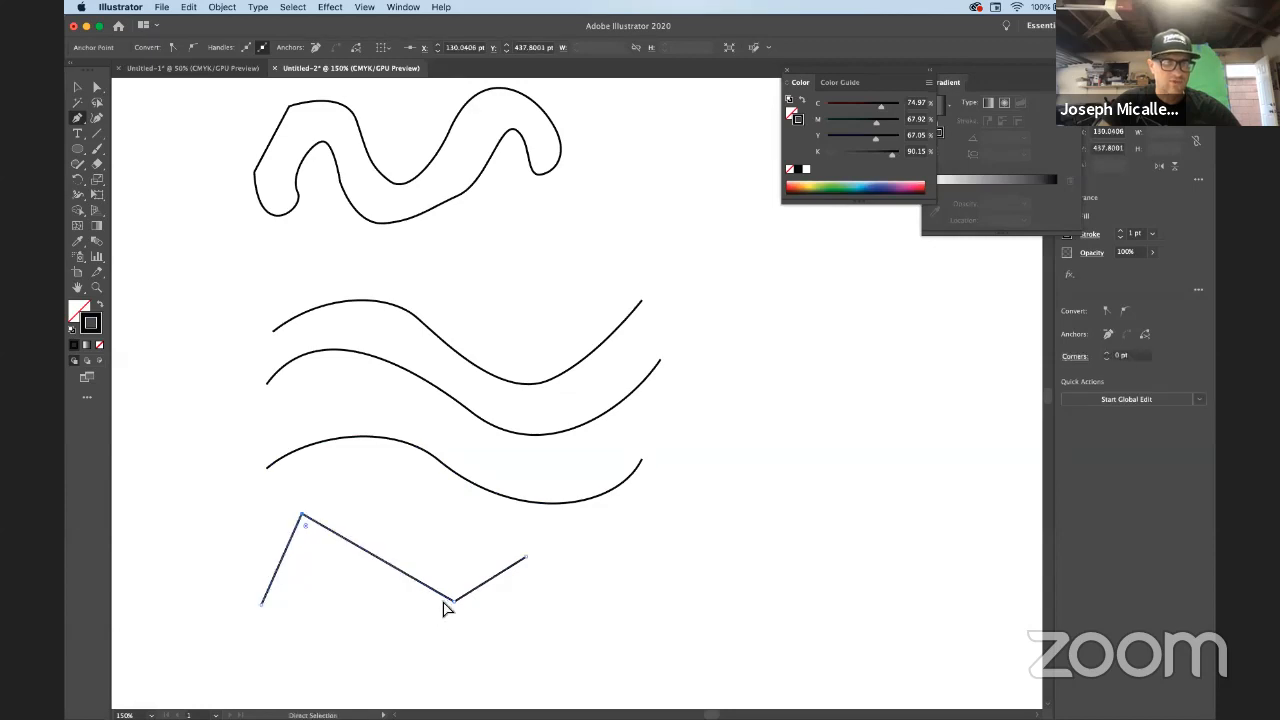
left_click_drag(455, 603, 457, 630)
Extend the zigzag from its last anchor with a short curved segment, flatten that curve through its direction handle and end the path
key("p")
left_click(525, 557)
left_click_drag(586, 567, 618, 603)
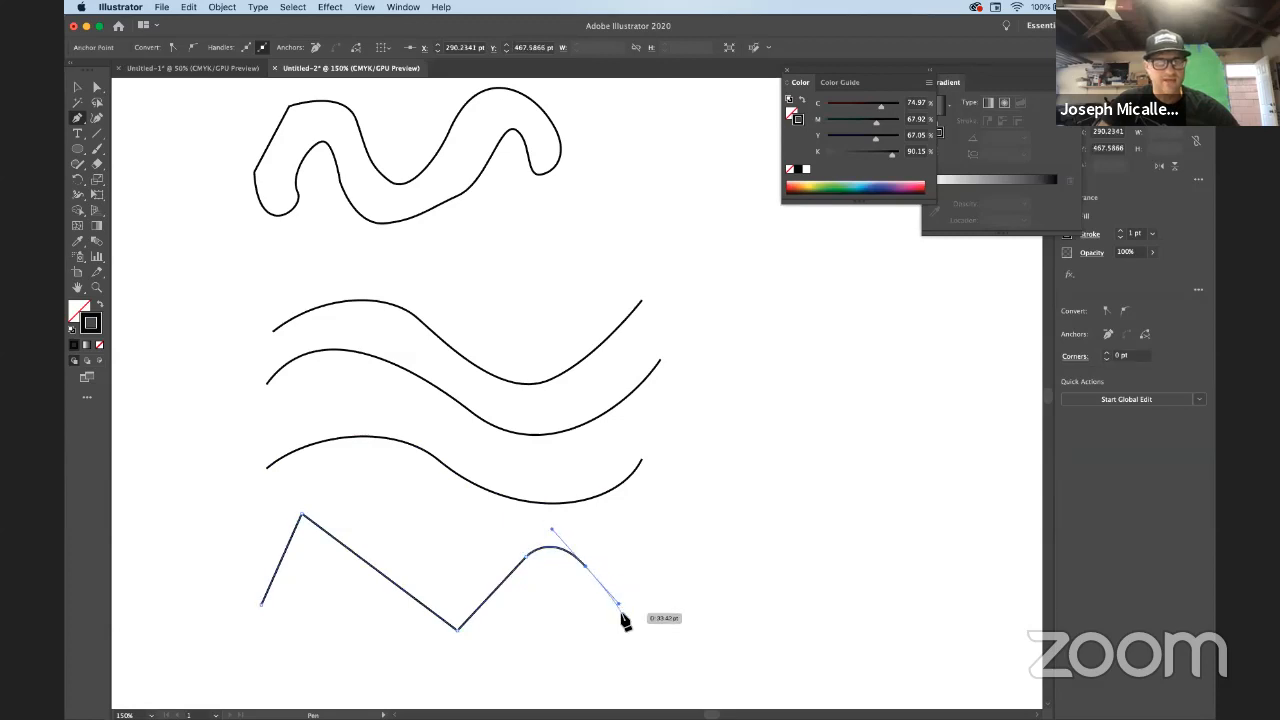
key("a")
mouse_move(622, 603)
left_mouse_down()
mouse_move(634, 623)
mouse_move(598, 593)
mouse_move(624, 590)
left_mouse_up()
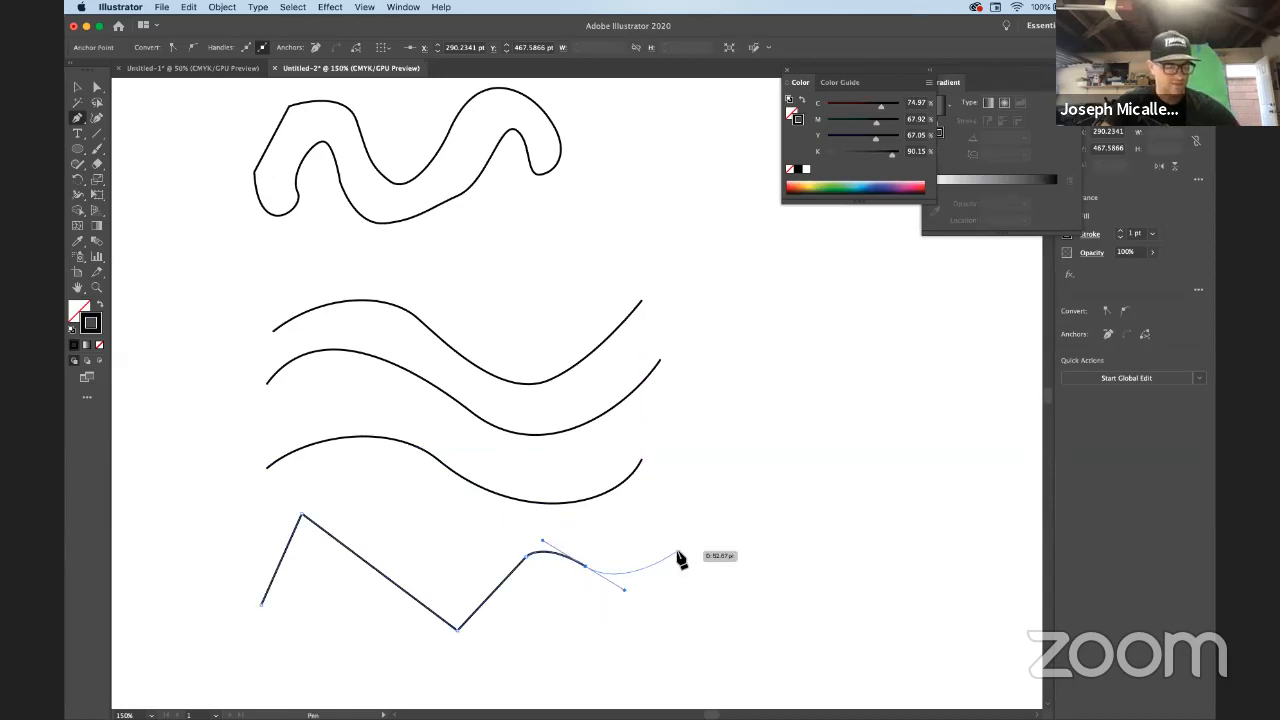
key("Escape")
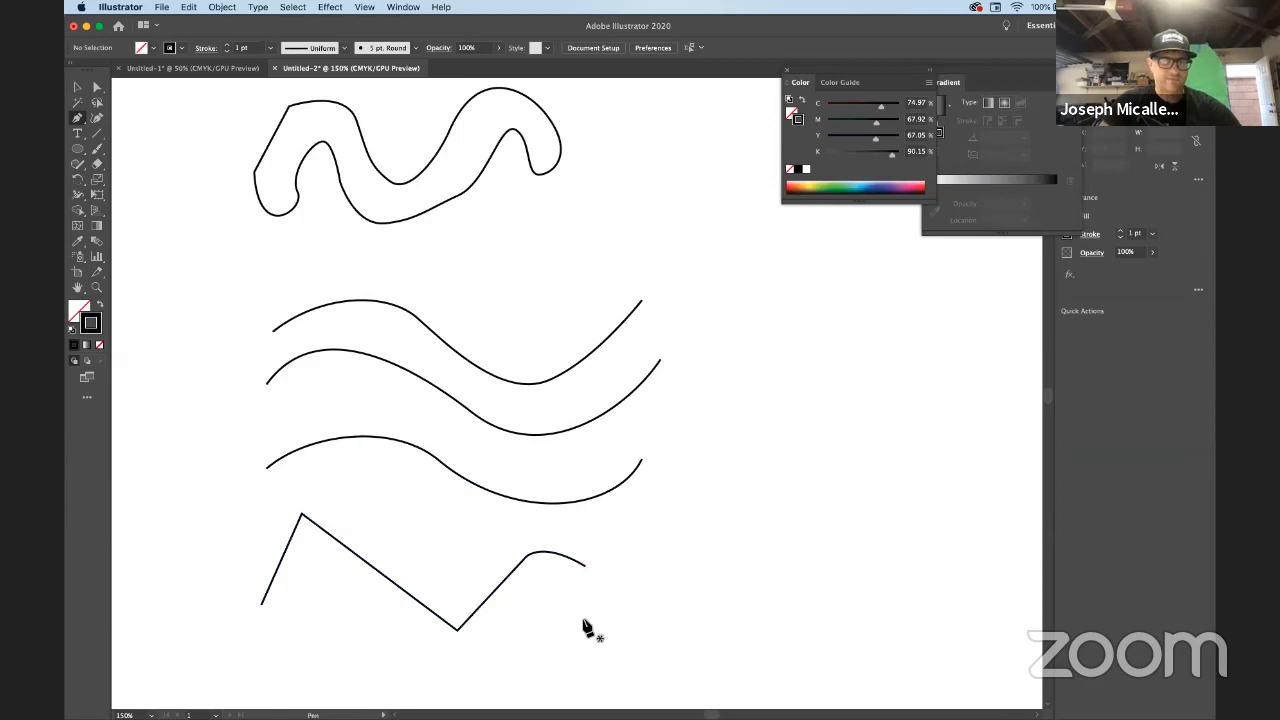
Start a new Pen path in the empty area beside the waves with a large arch followed by a short straight segment
key("space")
left_click_drag(746, 471, 297, 673)
scroll(400, 560, "up", 3)
left_click(313, 405)
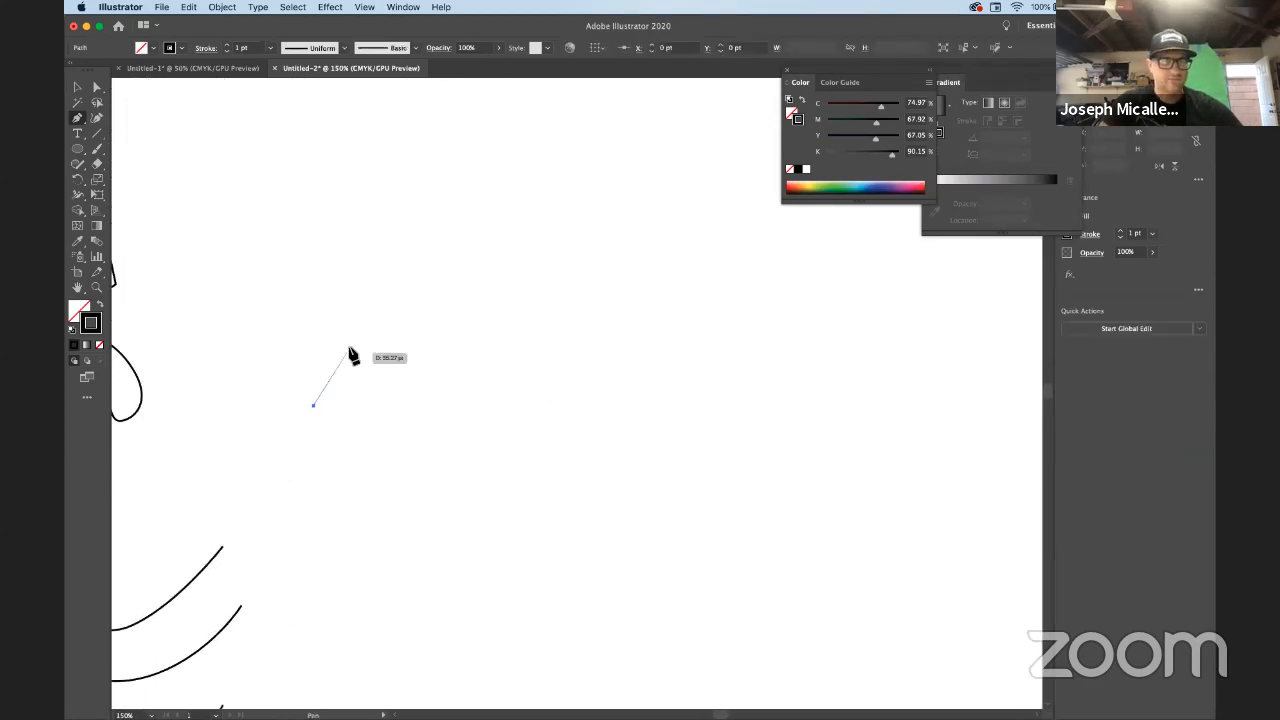
left_click_drag(389, 287, 476, 267)
left_click(515, 343)
left_click_drag(520, 345, 573, 314)
left_click(572, 315, "super")
left_click(572, 309)
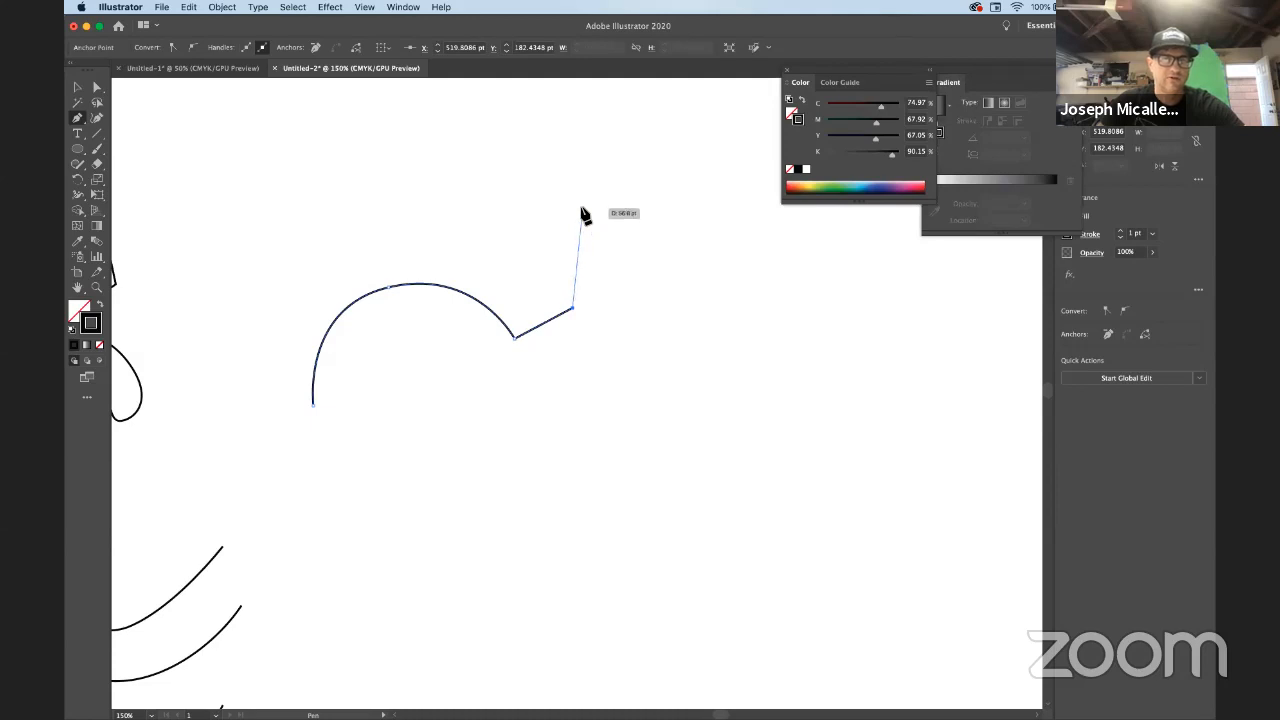
Continue the arch path with a near-vertical straight segment and a short curve, and end the path
left_click(582, 209)
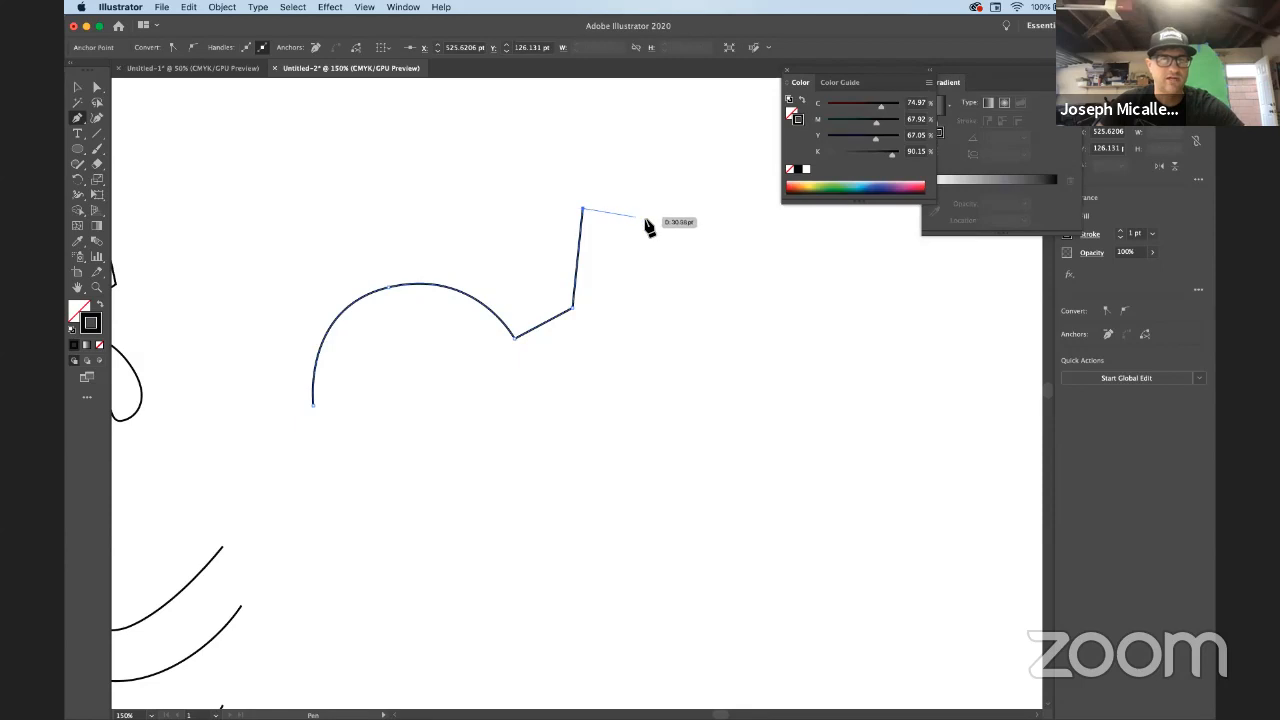
left_click(649, 219)
left_click_drag(660, 229, 680, 245)
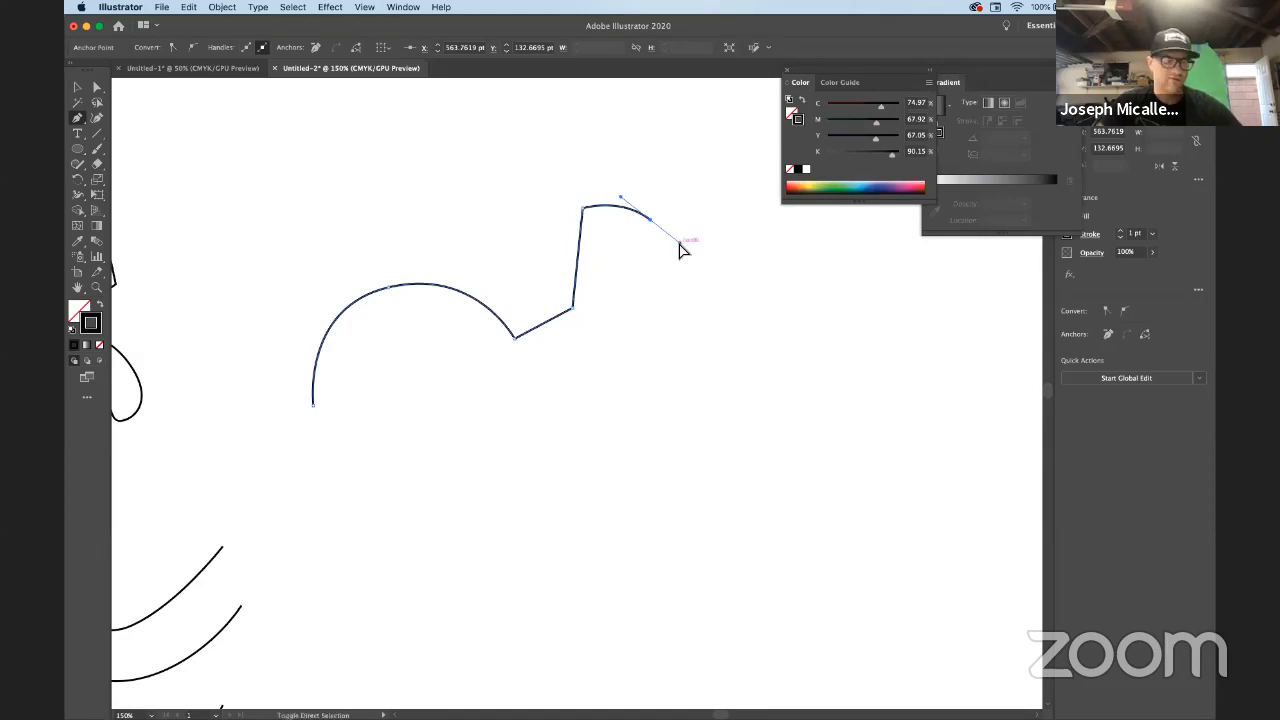
left_click(680, 250, "super")
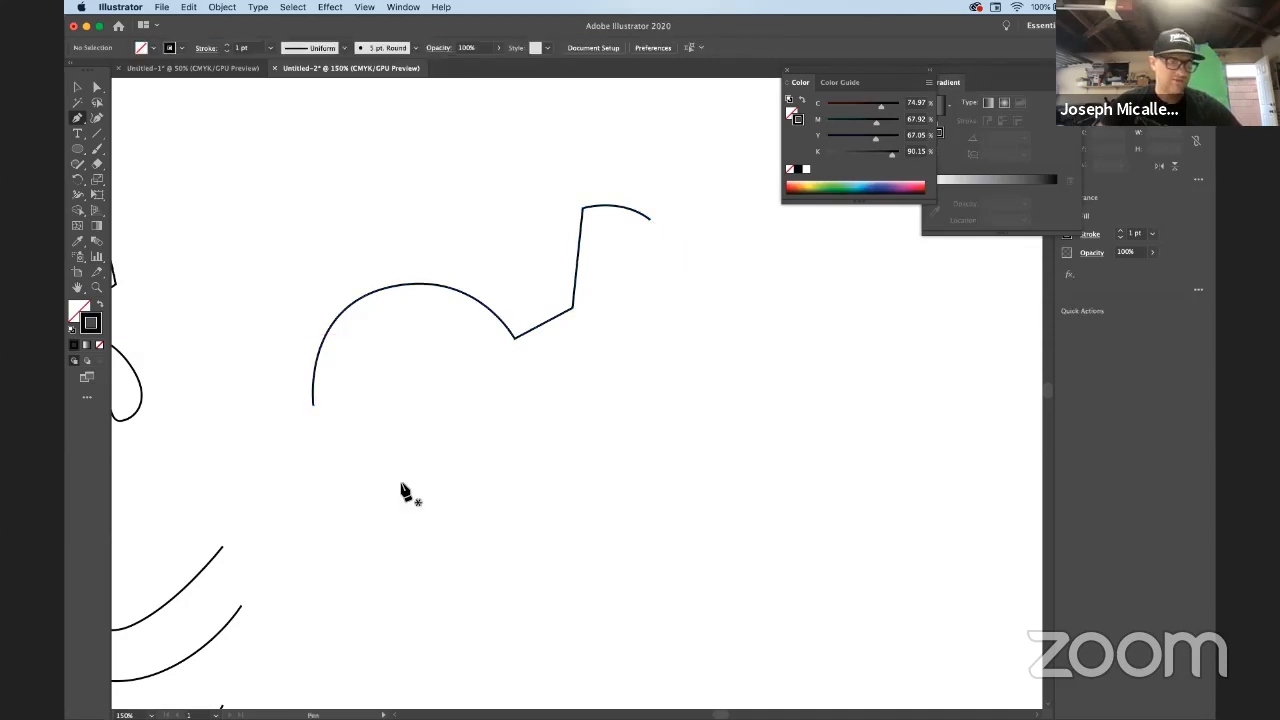
Draw an open path of six straight segments below the arch path and deselect it
left_click(469, 406)
left_click(603, 417)
left_click(671, 503)
left_click(786, 434)
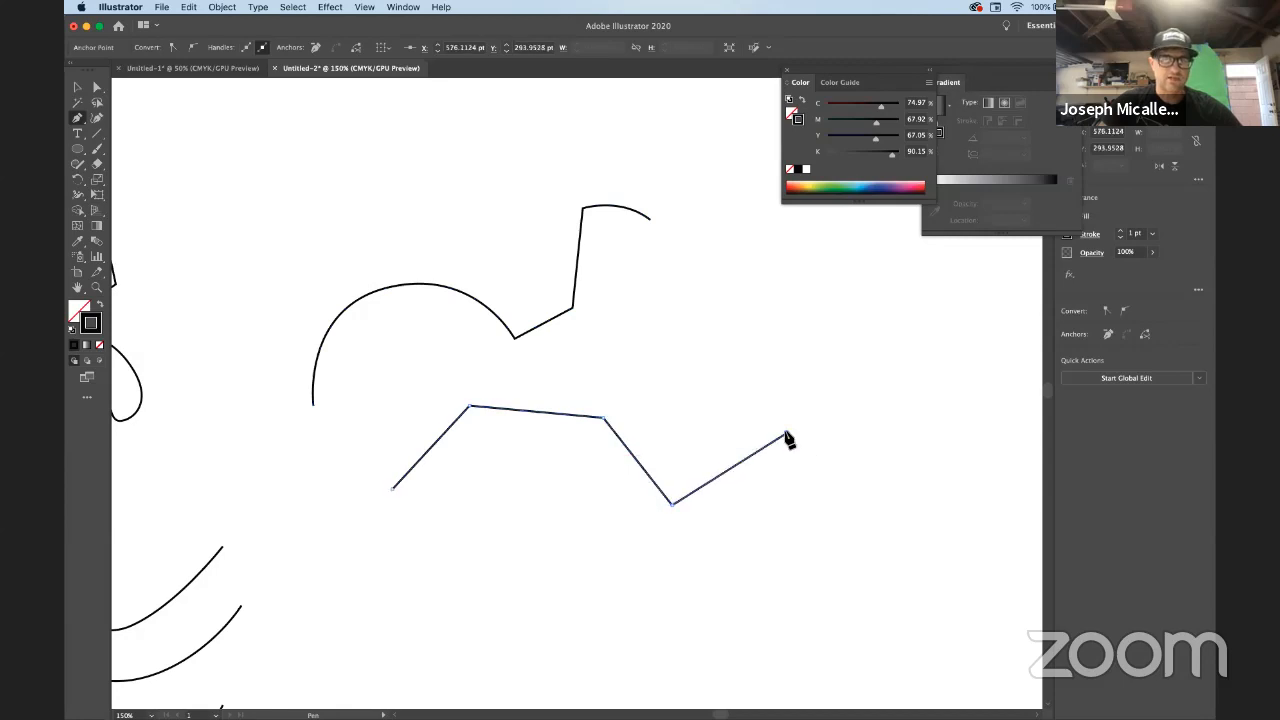
left_click(846, 482)
left_click(918, 415)
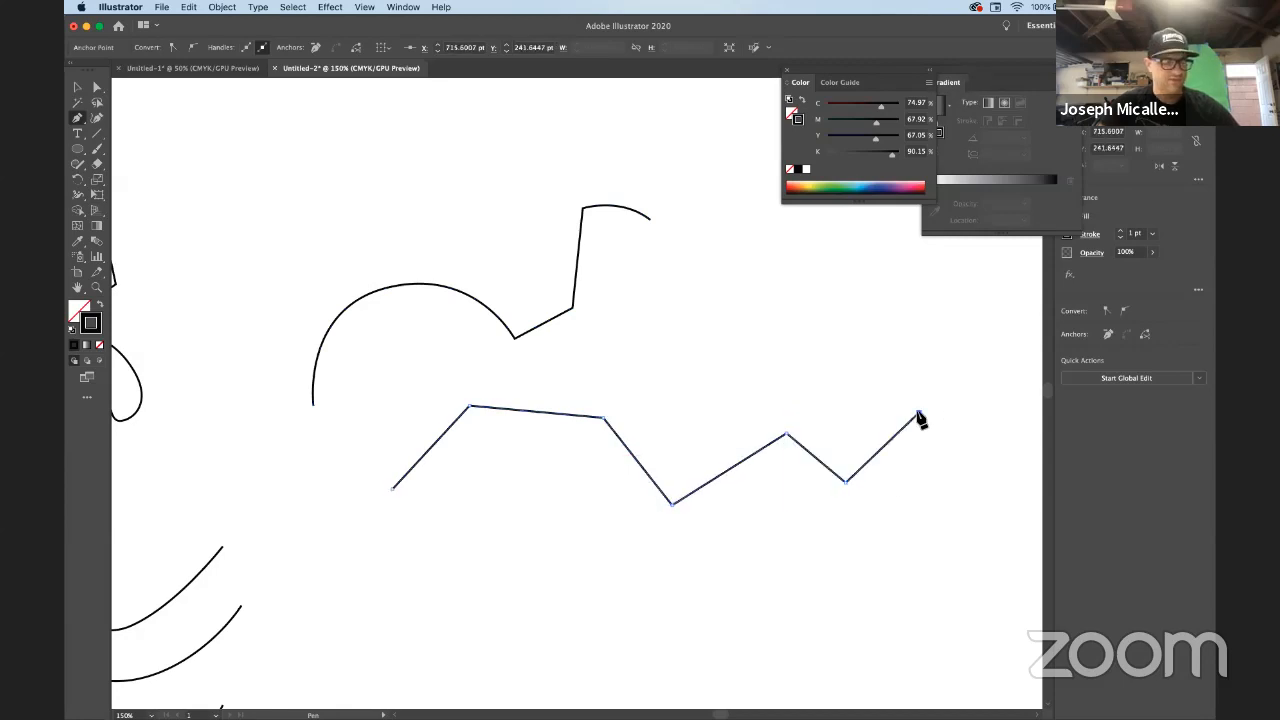
key("Escape")
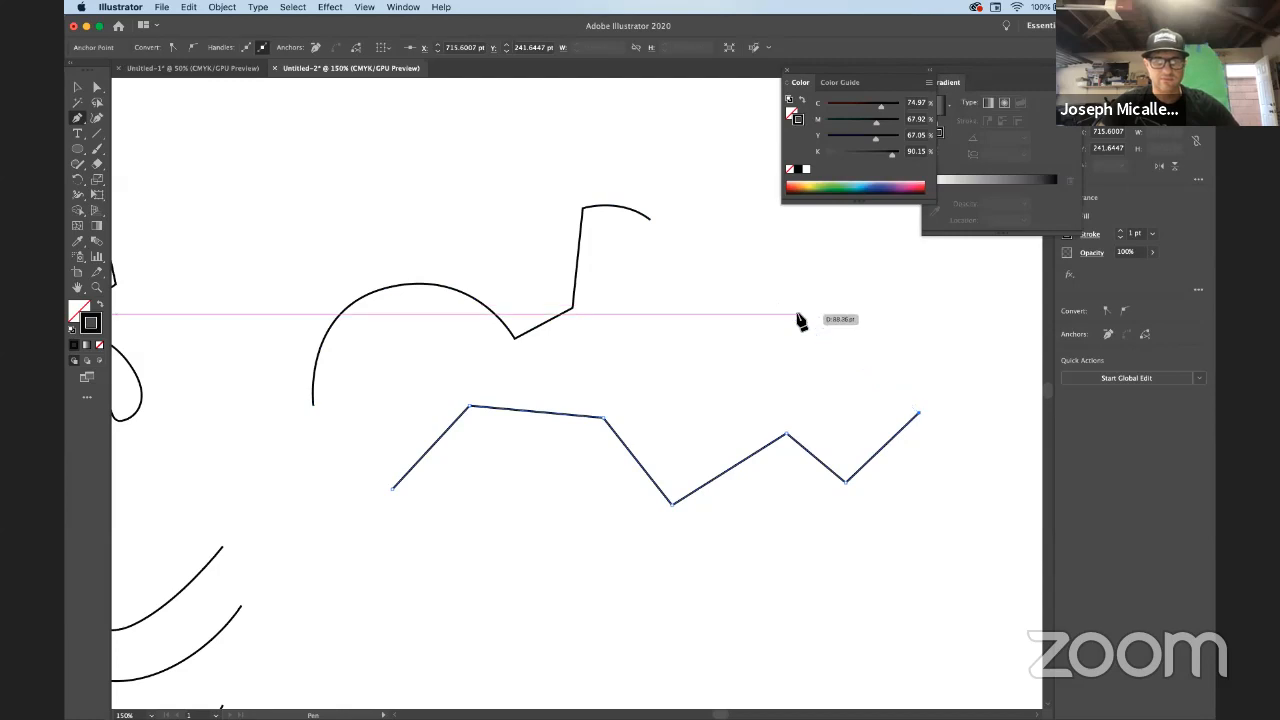
left_click(415, 541, "super")
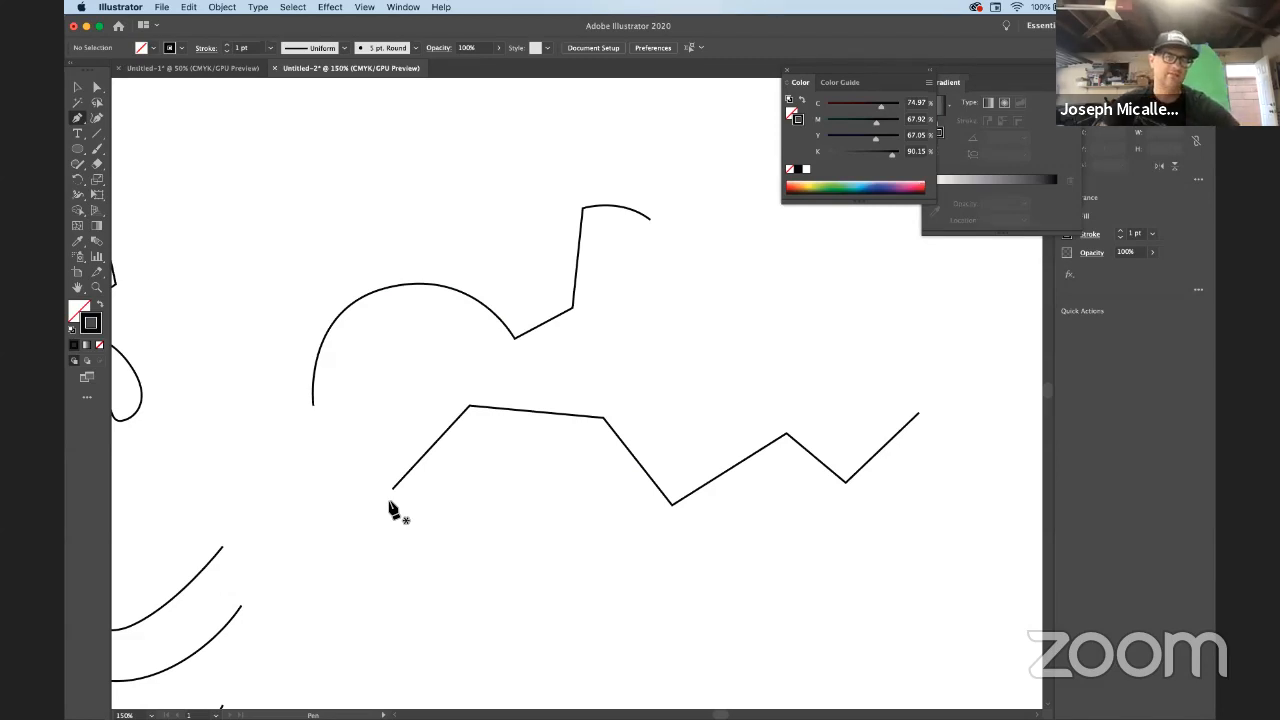
Bend the six-segment path's second segment upward and fourth segment downward, and convert its last corner to a smooth point with the Anchor Point tool
key("super+alt+space")
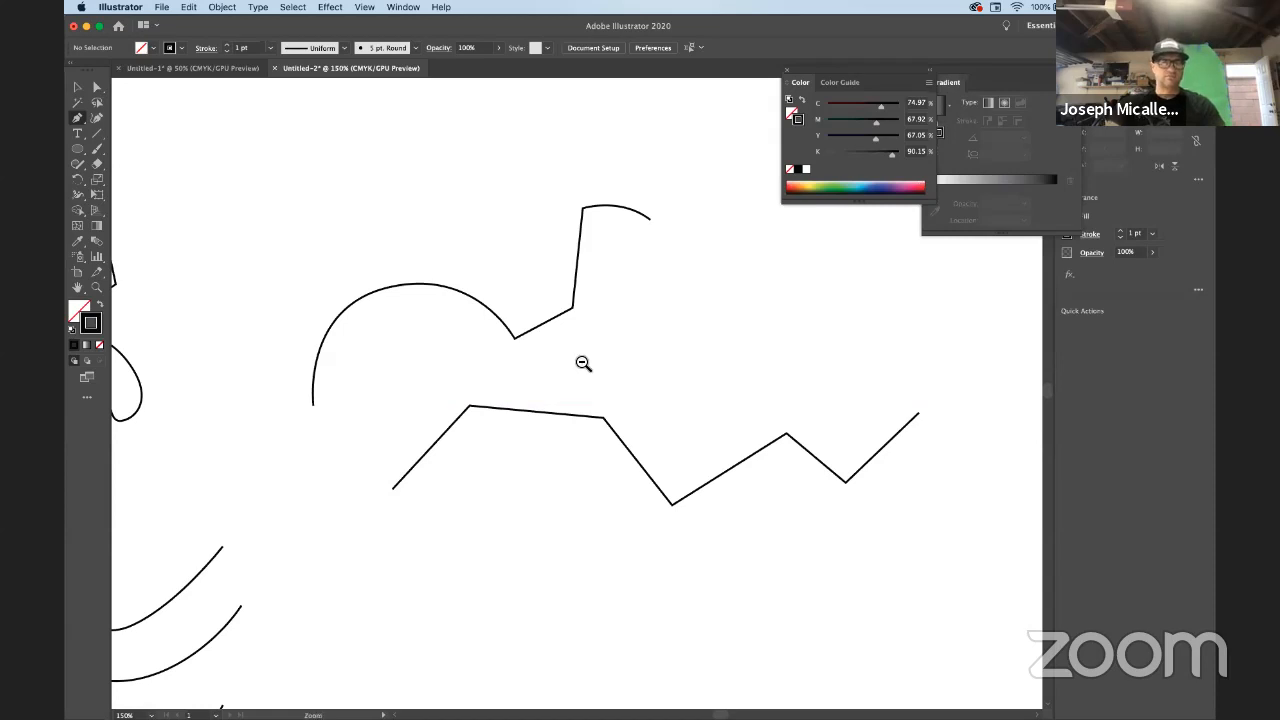
left_click(583, 363)
left_click_drag(605, 311, 593, 223)
key("super+space")
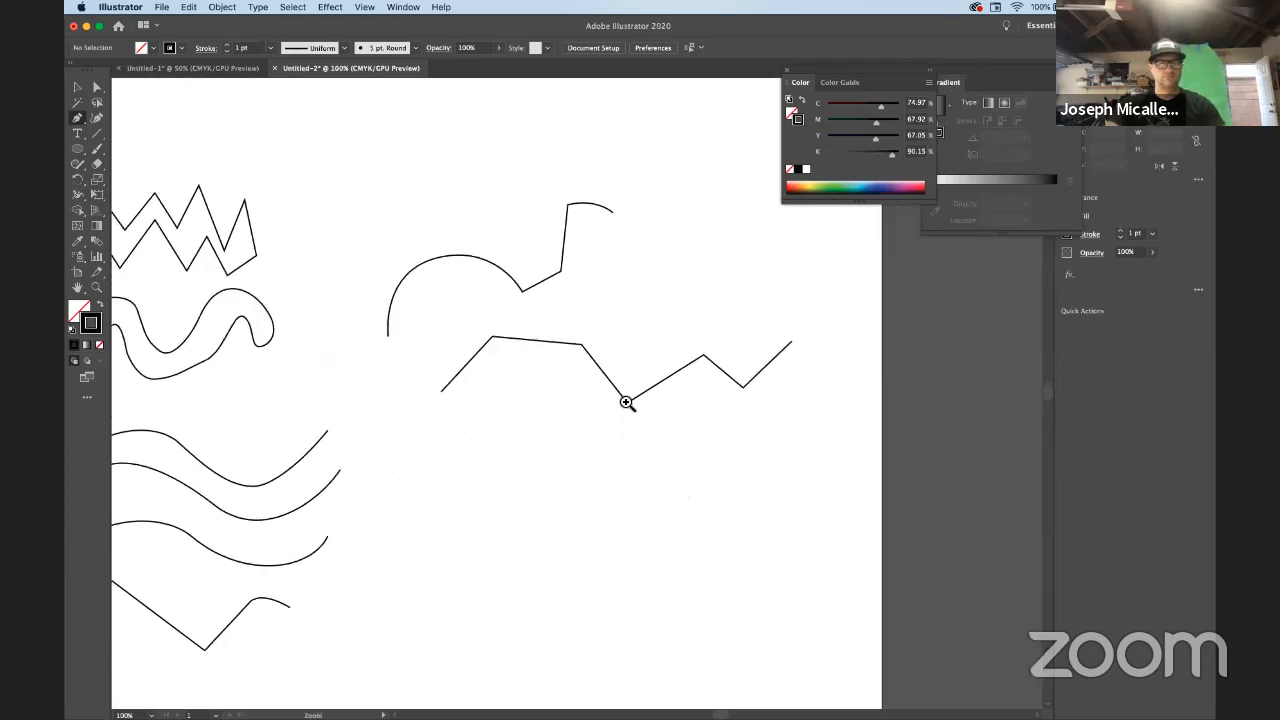
left_click(626, 400)
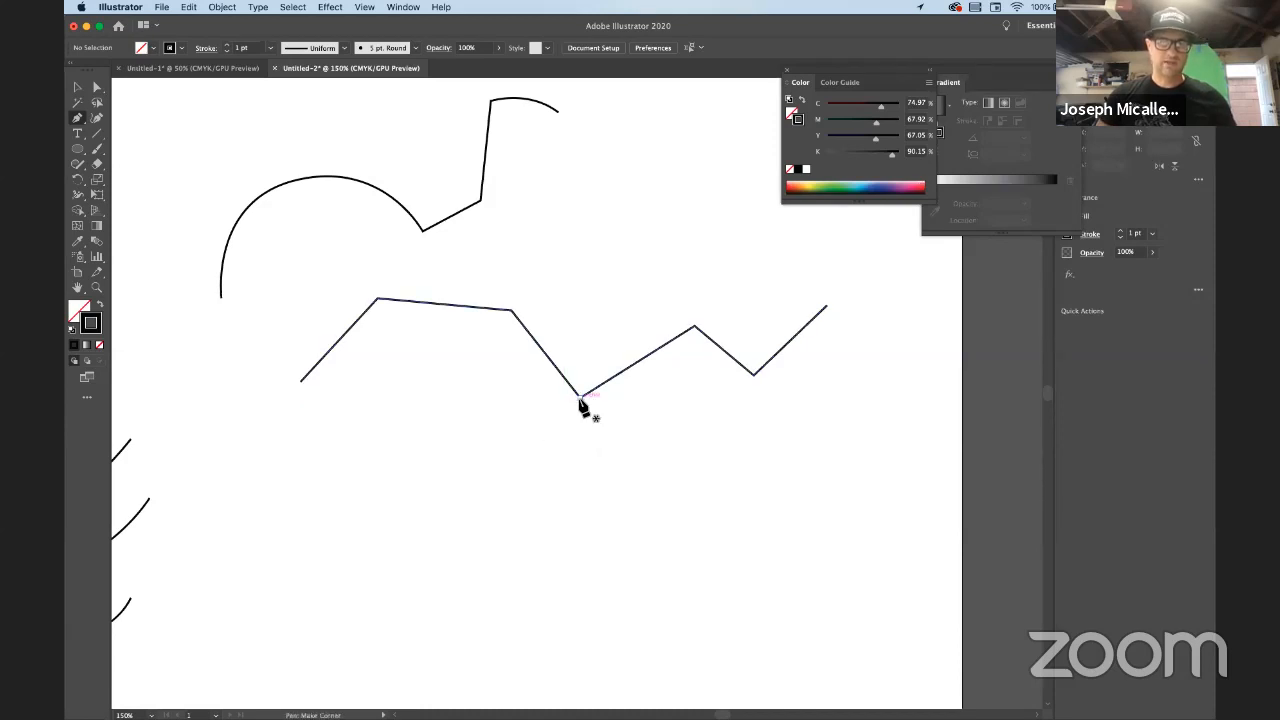
left_click_drag(508, 439, 506, 440)
key("super+z")
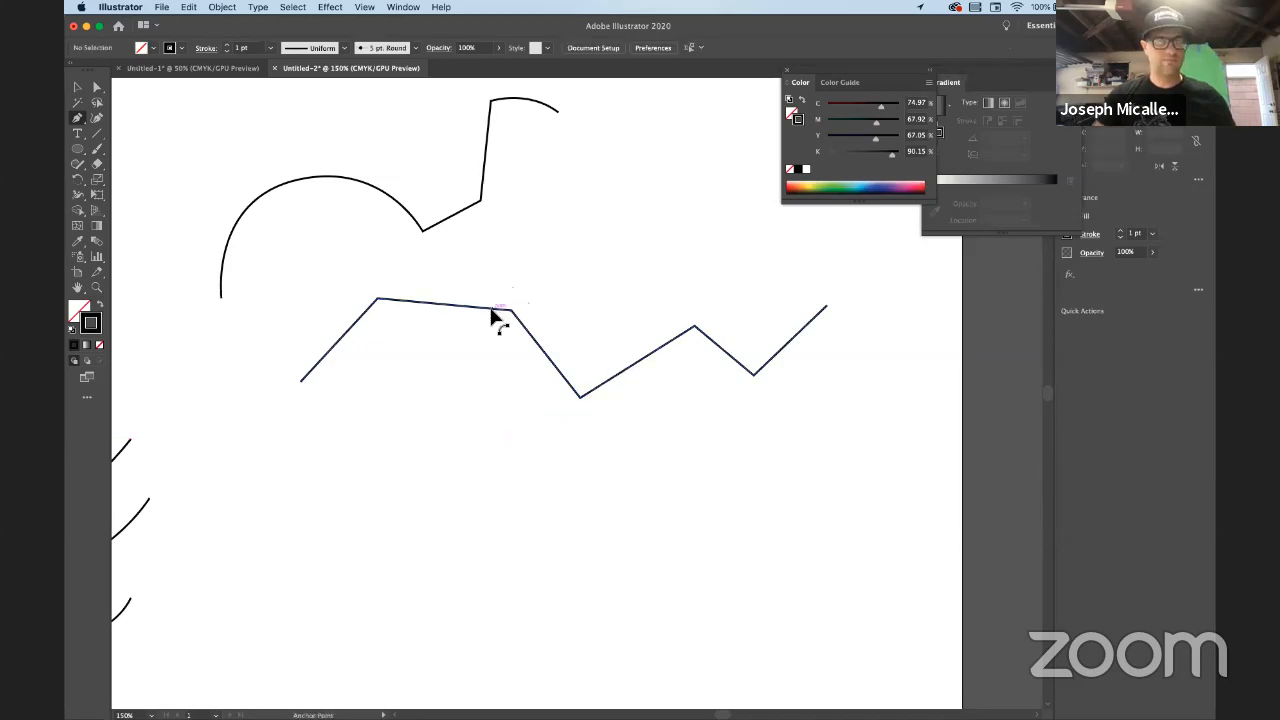
left_click_drag(463, 311, 458, 284)
left_click_drag(633, 364, 651, 402)
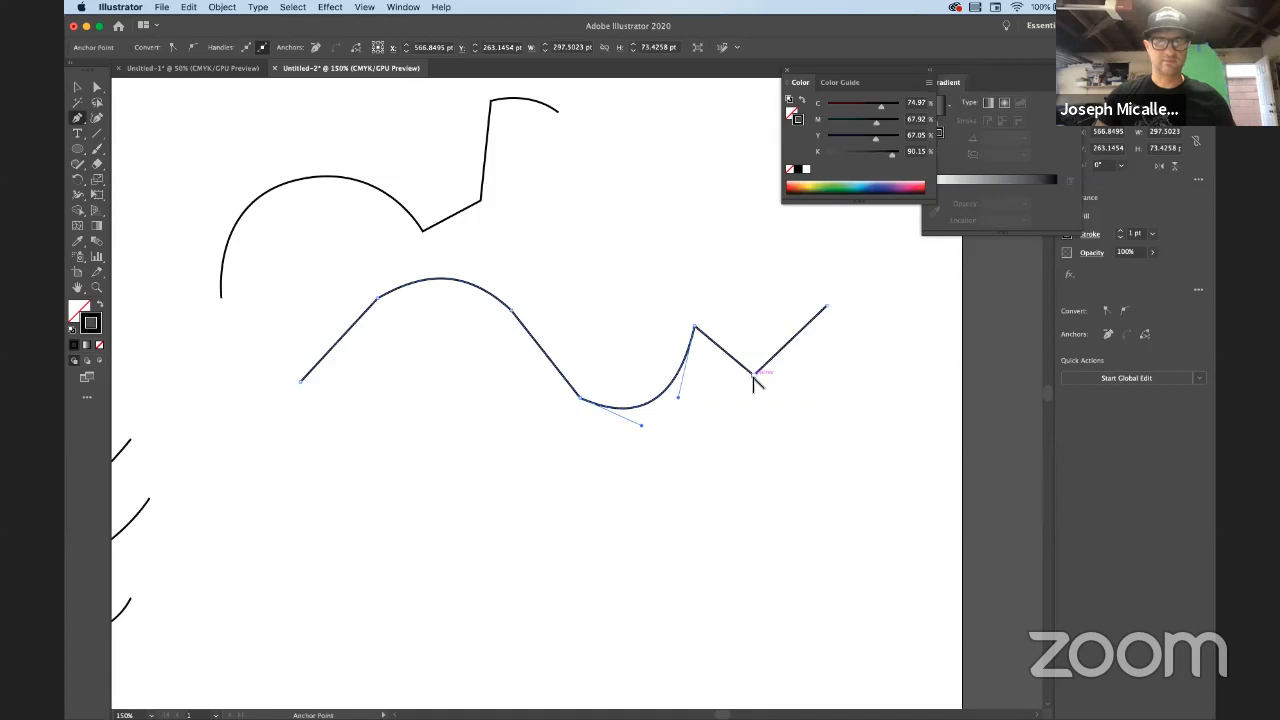
left_click_drag(754, 380, 797, 373)
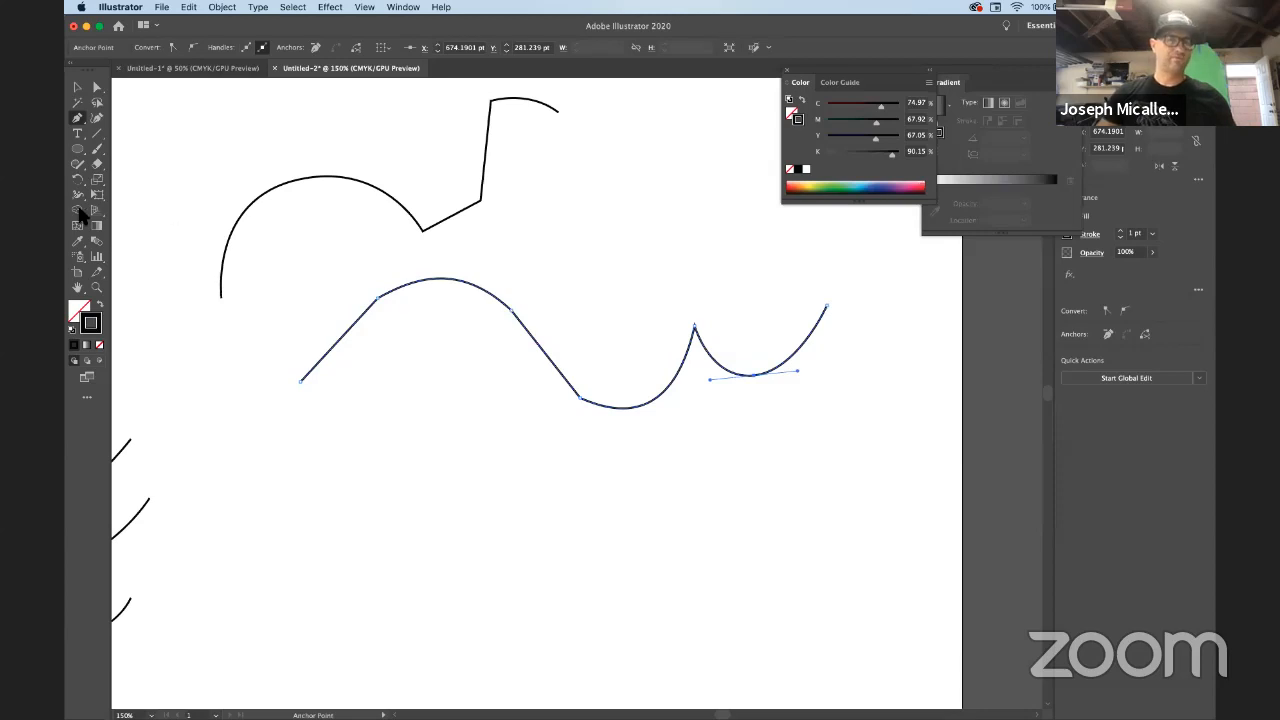
Return to the Pen tool and draw an open zigzag of four straight segments below the reshaped path
left_click(84, 118)
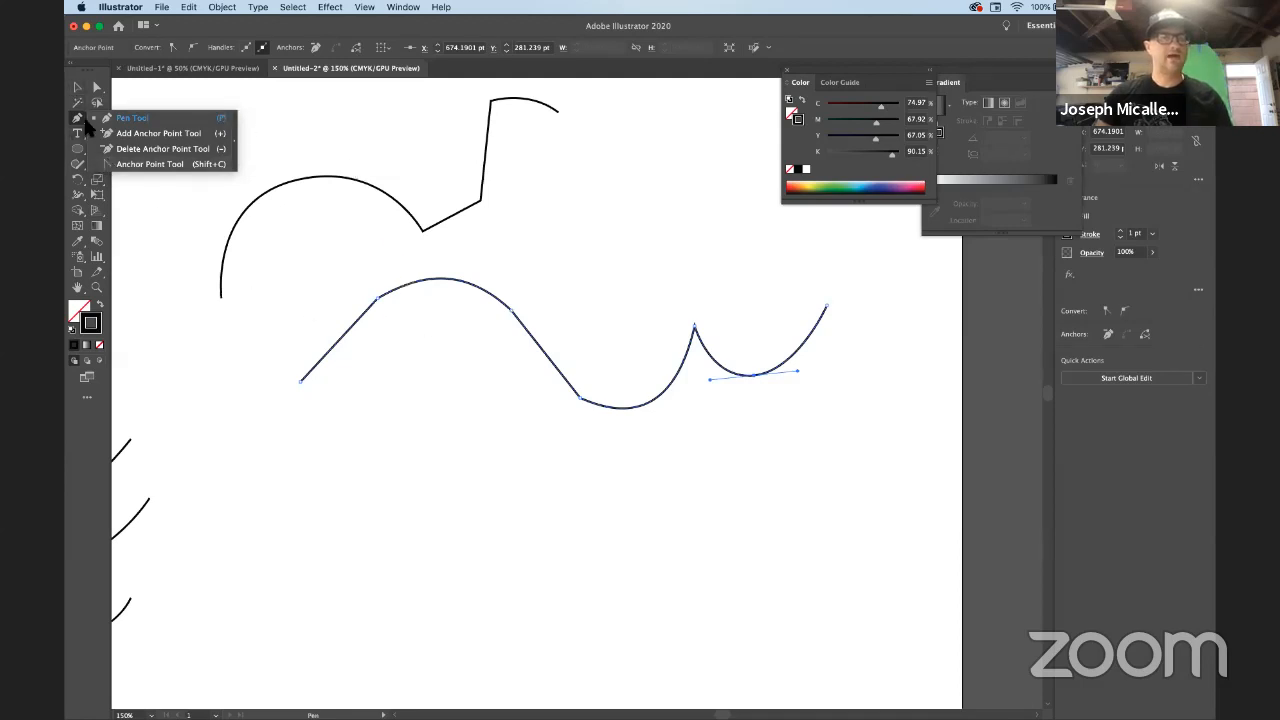
left_click(86, 120)
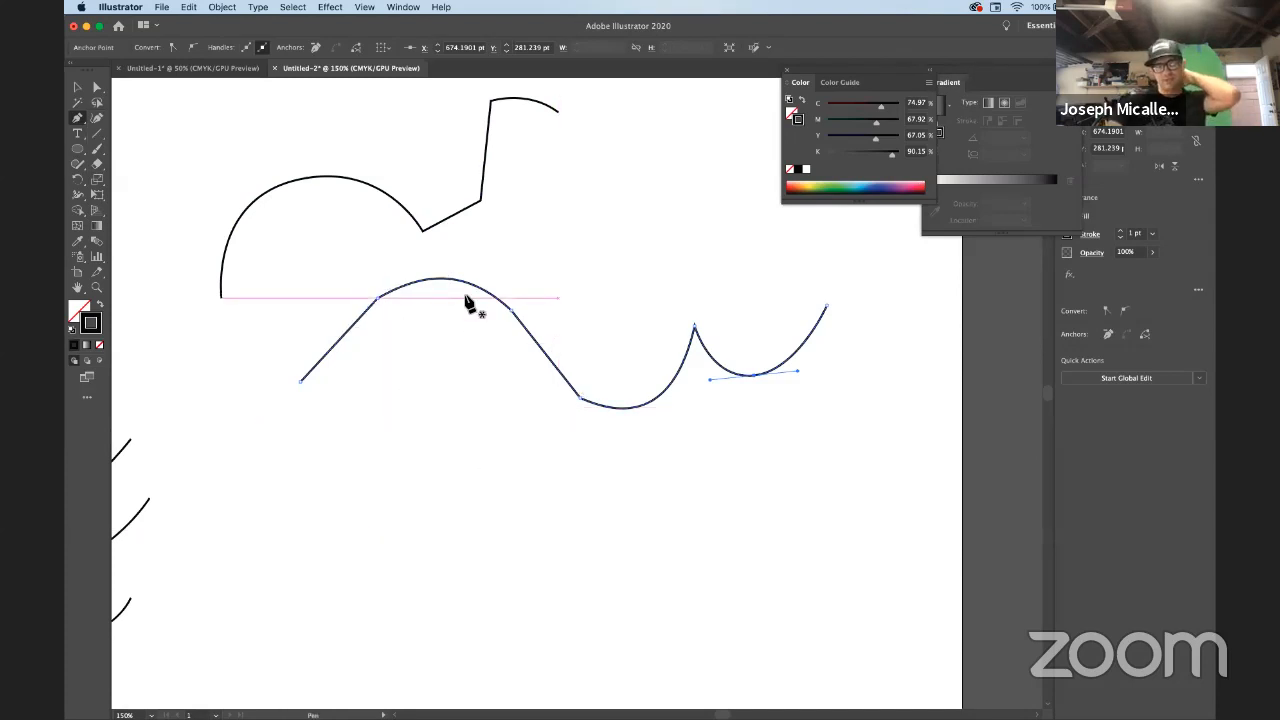
left_click(336, 511)
left_click(396, 436)
left_click(523, 510)
left_click(633, 484)
left_click(727, 541)
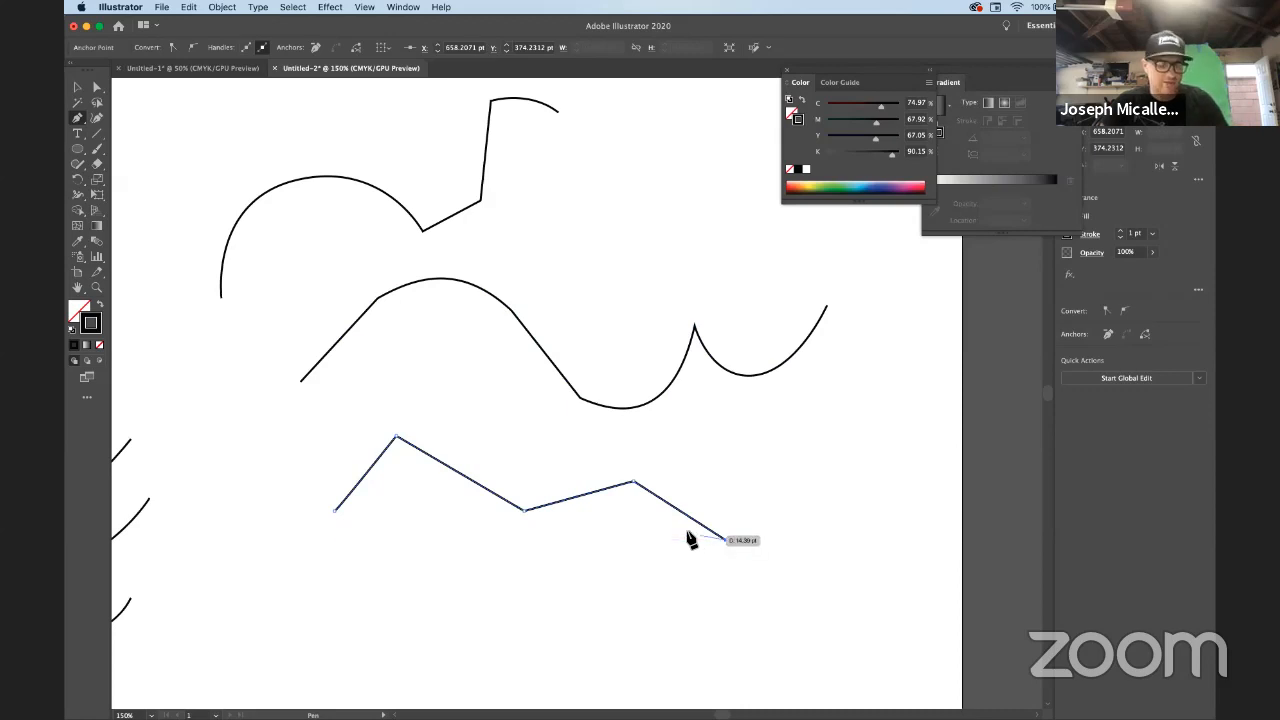
Convert the new zigzag's three inner corners to smooth curves and add a short straight segment at its end
left_click_drag(395, 437, 462, 448)
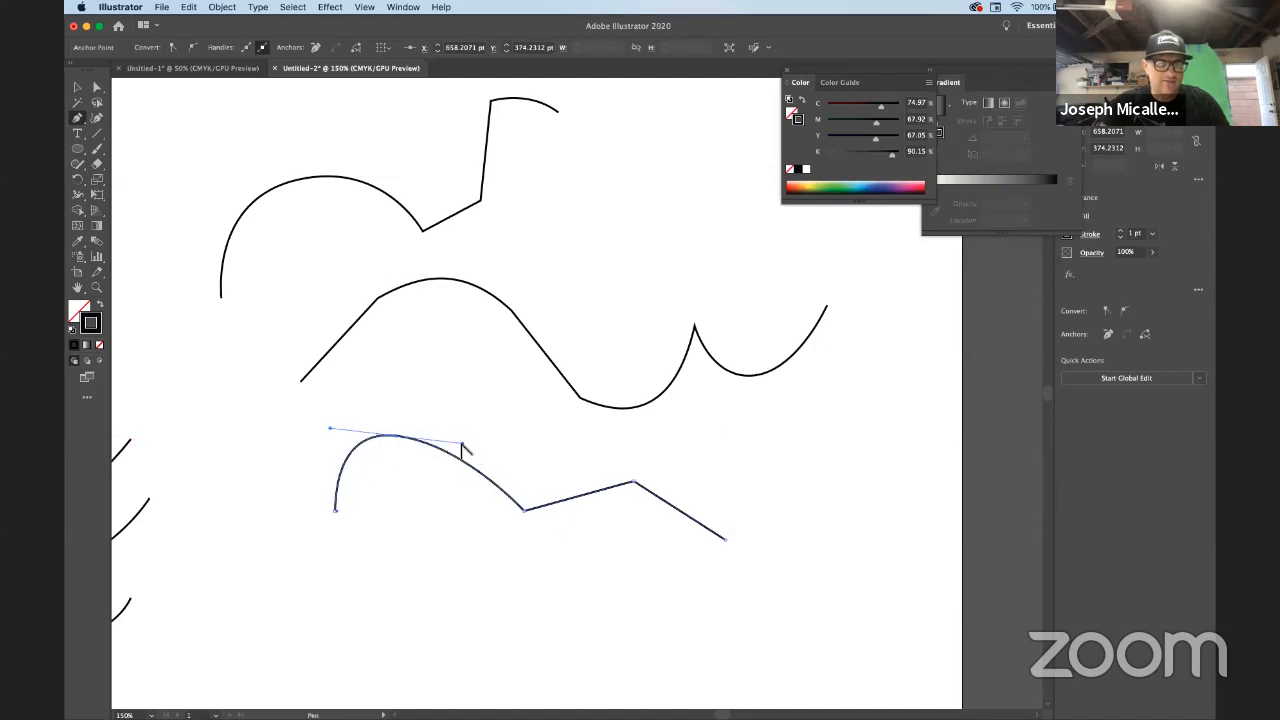
left_click_drag(526, 512, 690, 488)
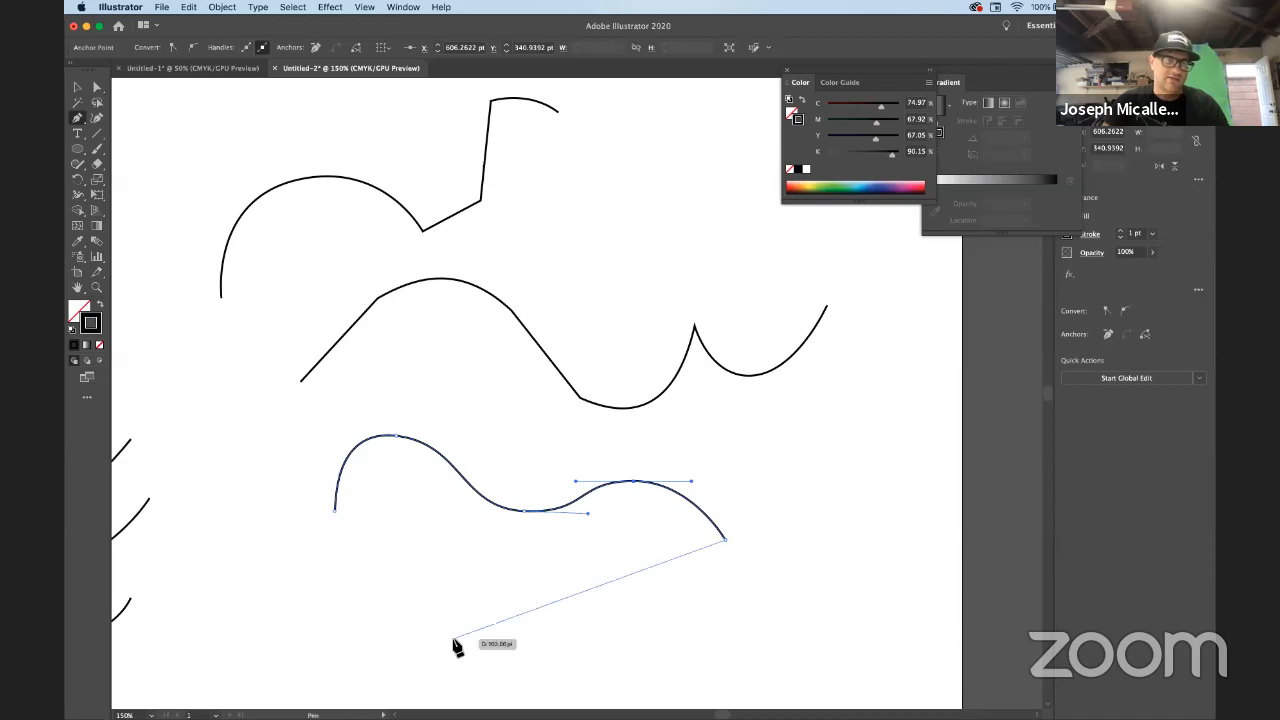
left_click(810, 554)
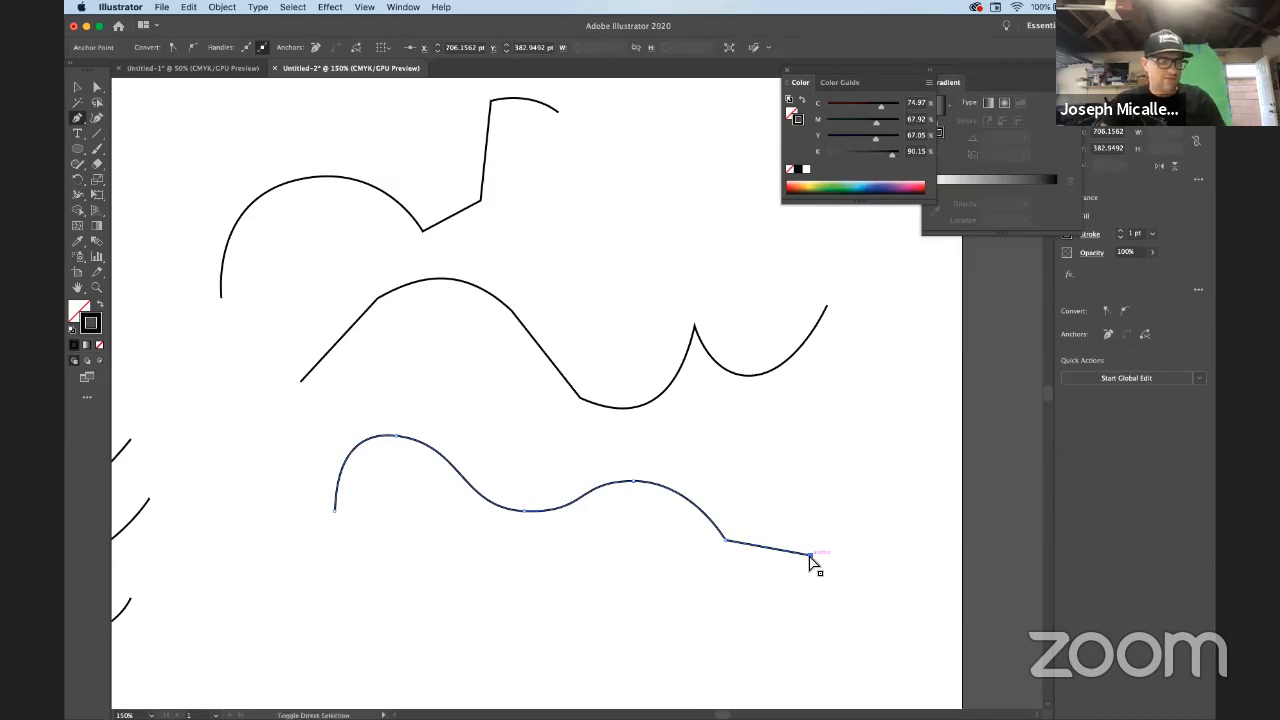
Join the arch path's left end to the six-segment path's left end with a straight segment and shift the joined path slightly up and left
left_click(768, 622, "super")
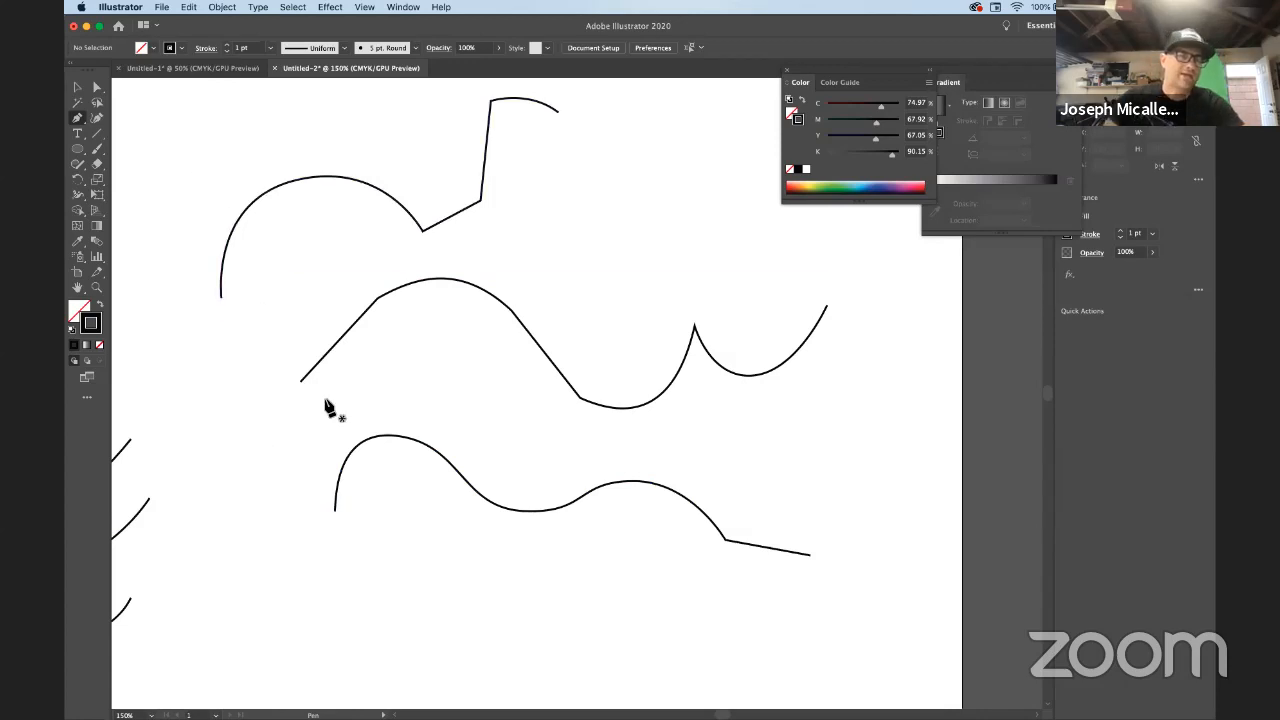
left_click(221, 297)
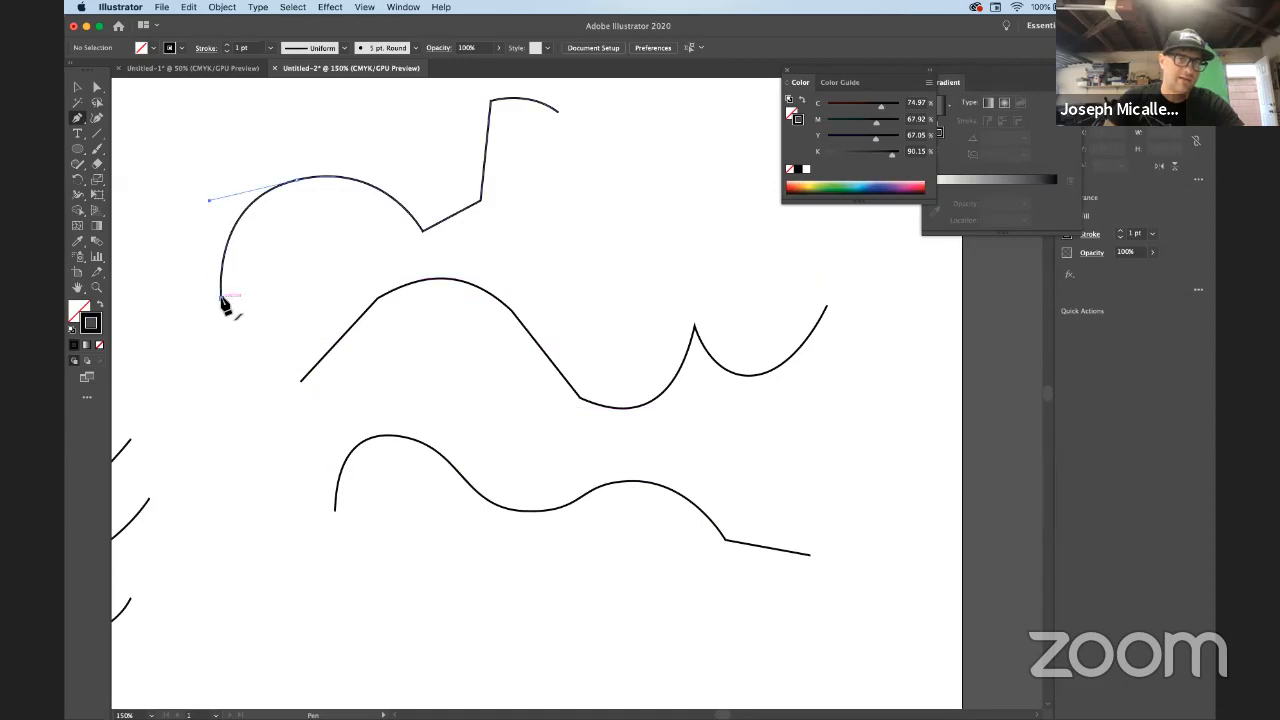
left_click(301, 381)
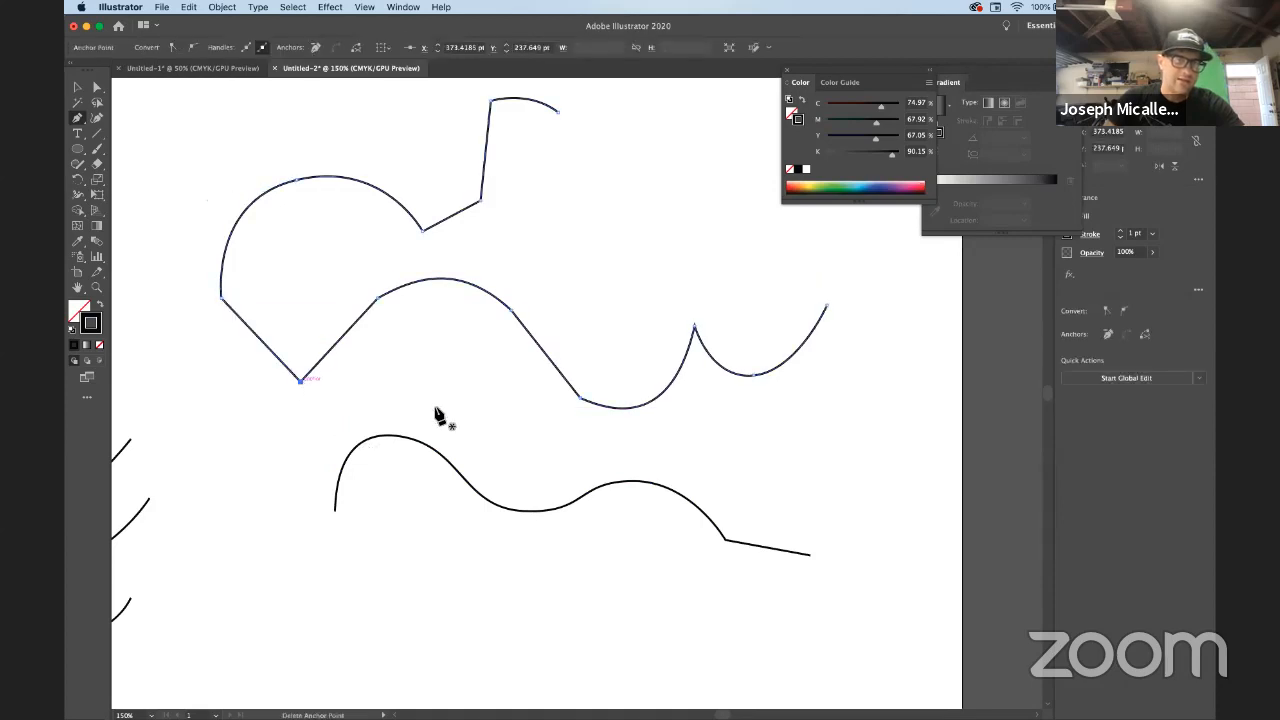
key("v")
left_click(357, 322)
left_click_drag(351, 322, 308, 310)
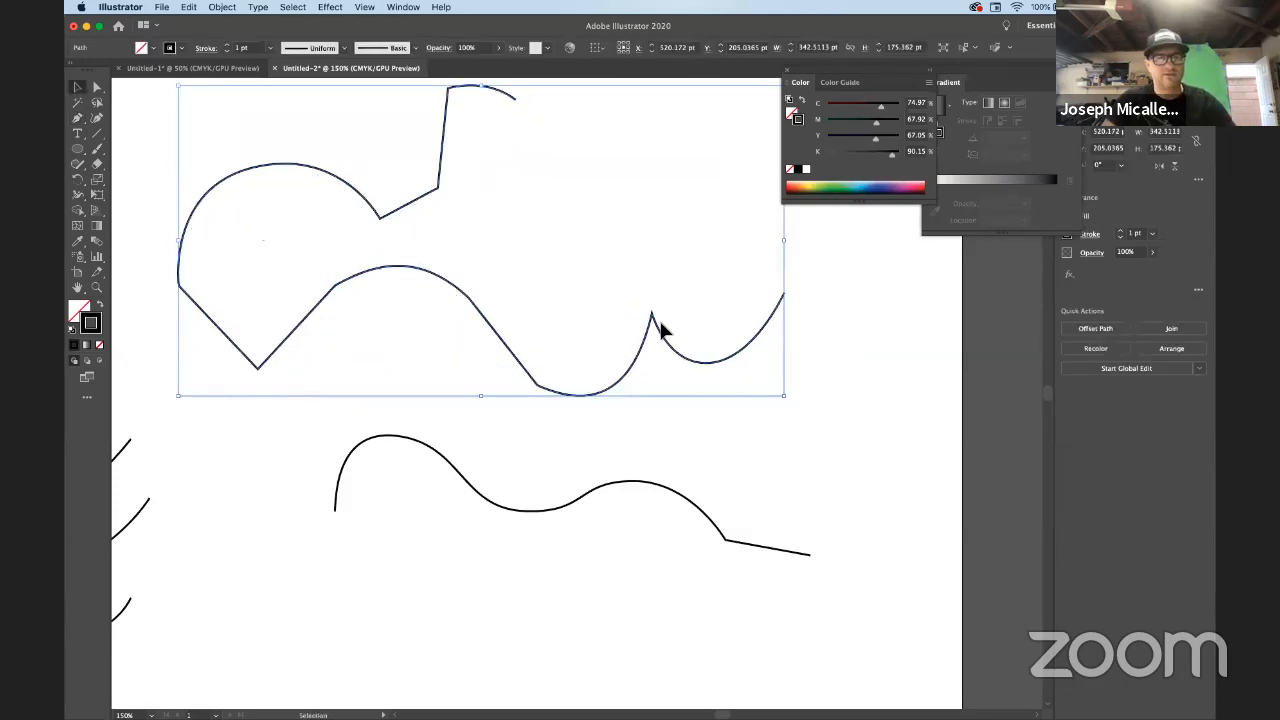
Close the joined path with a straight segment between its two remaining open ends
key("super+alt+space")
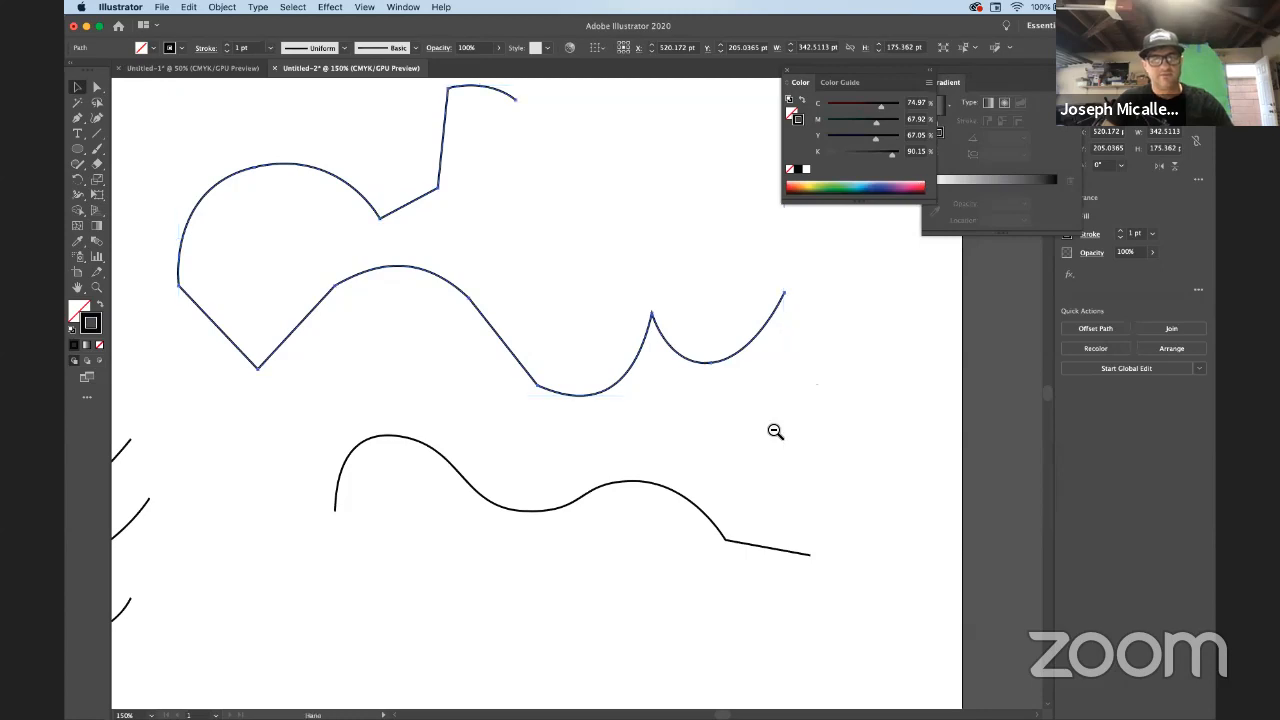
left_click(763, 395)
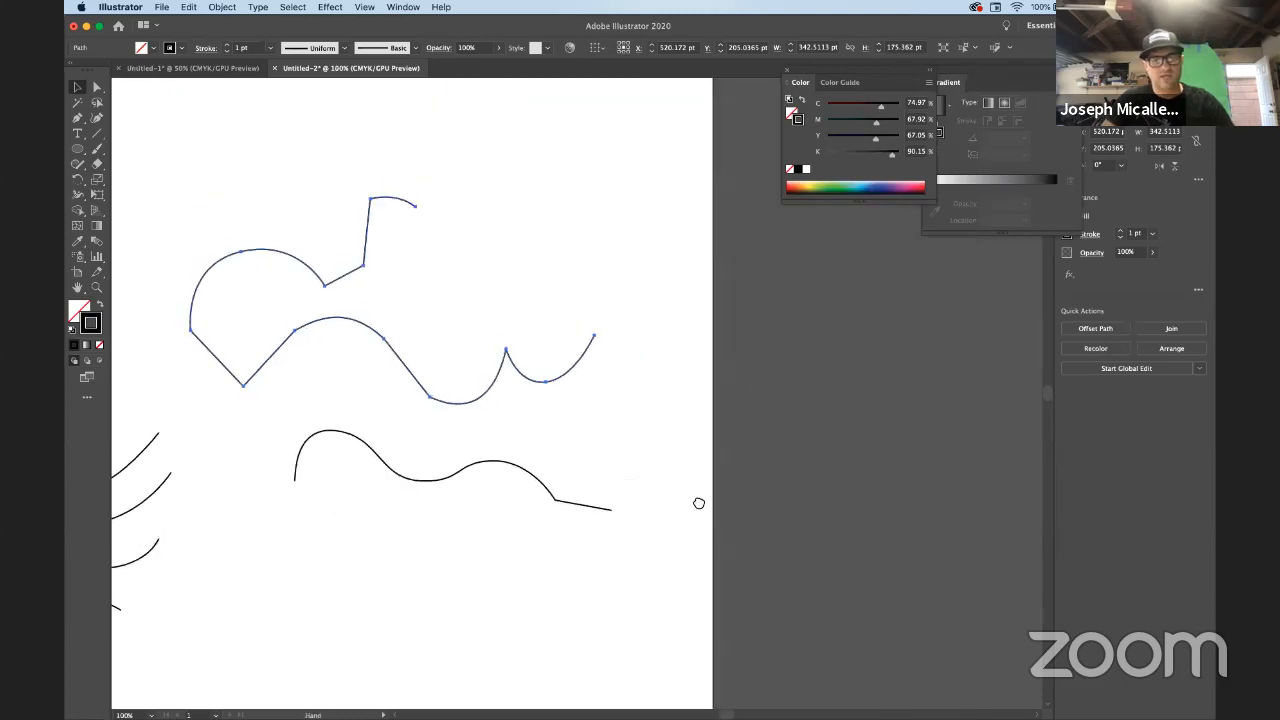
scroll(697, 503, "up", 3)
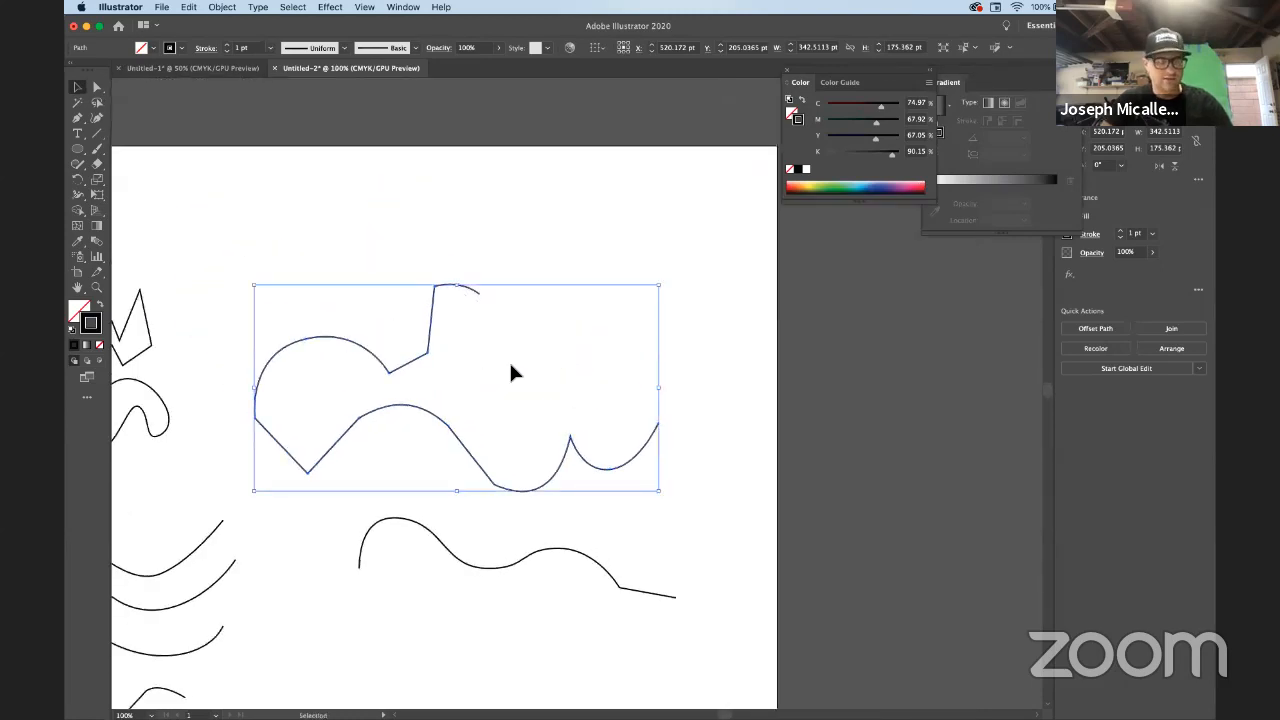
key("p")
left_click(479, 294)
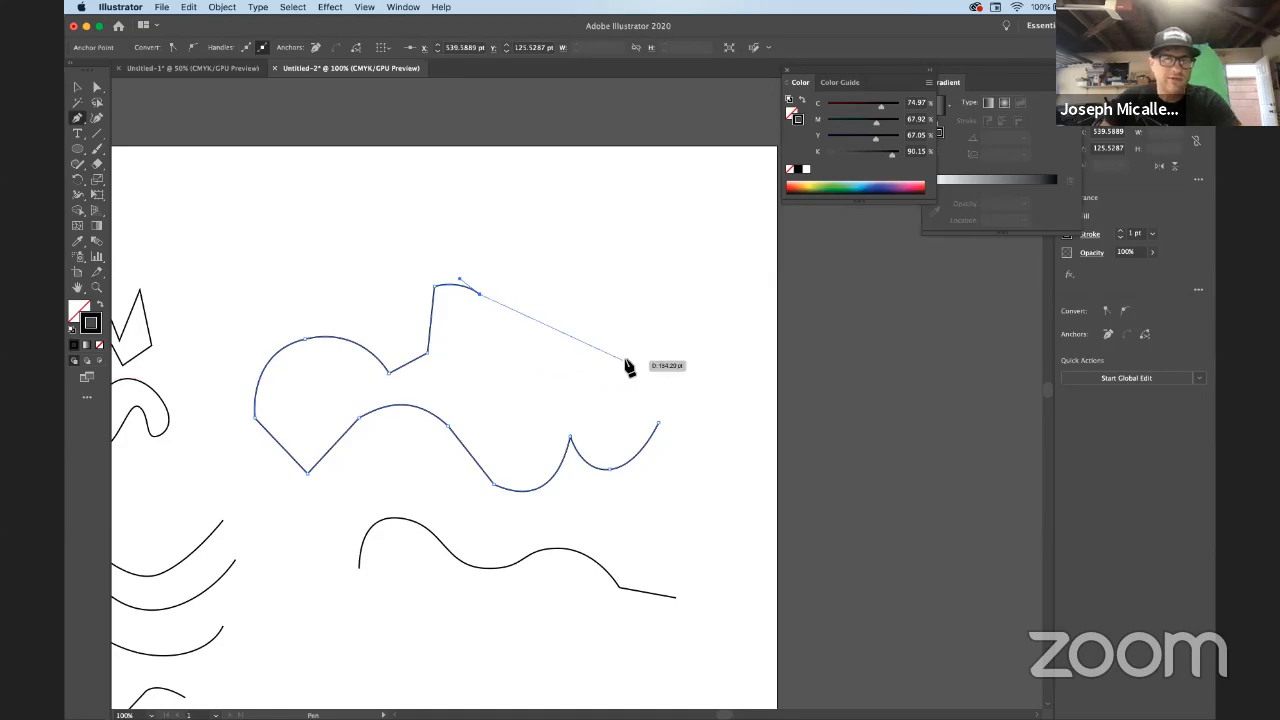
left_click(656, 425)
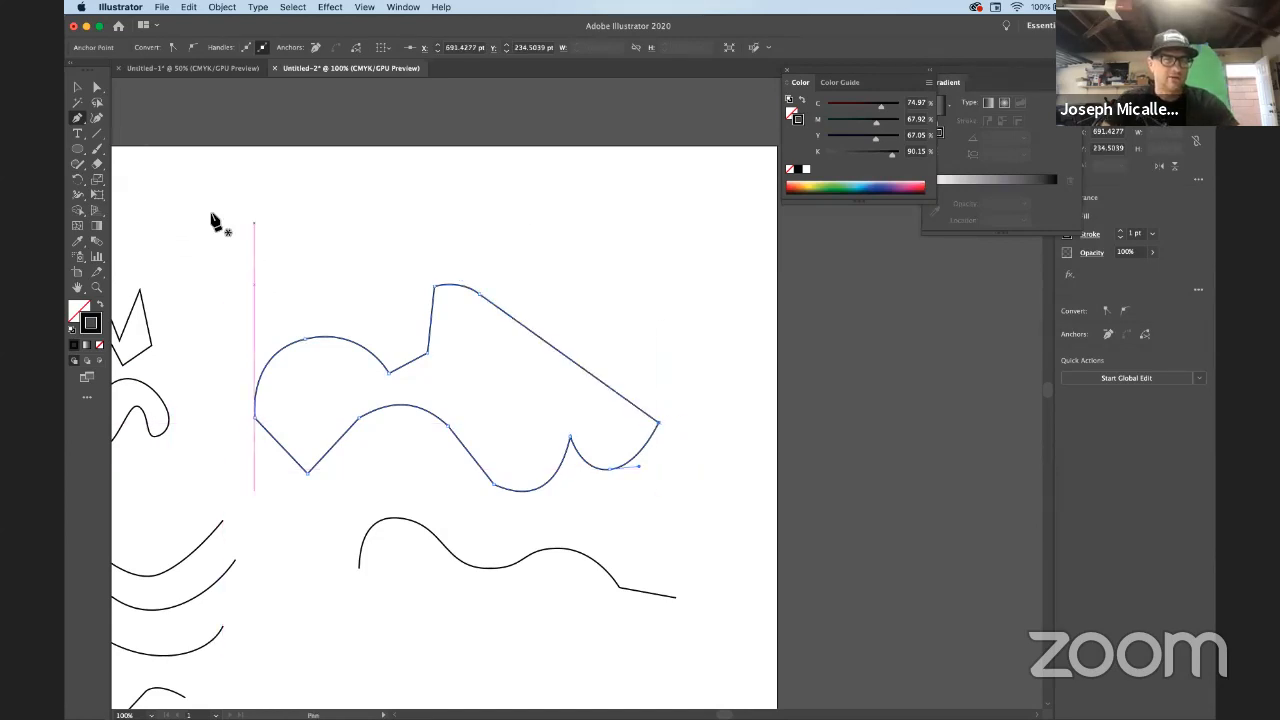
Fill the closed shape with a light yellow of about C 2, M 4, Y 76, K 0
key("super+space")
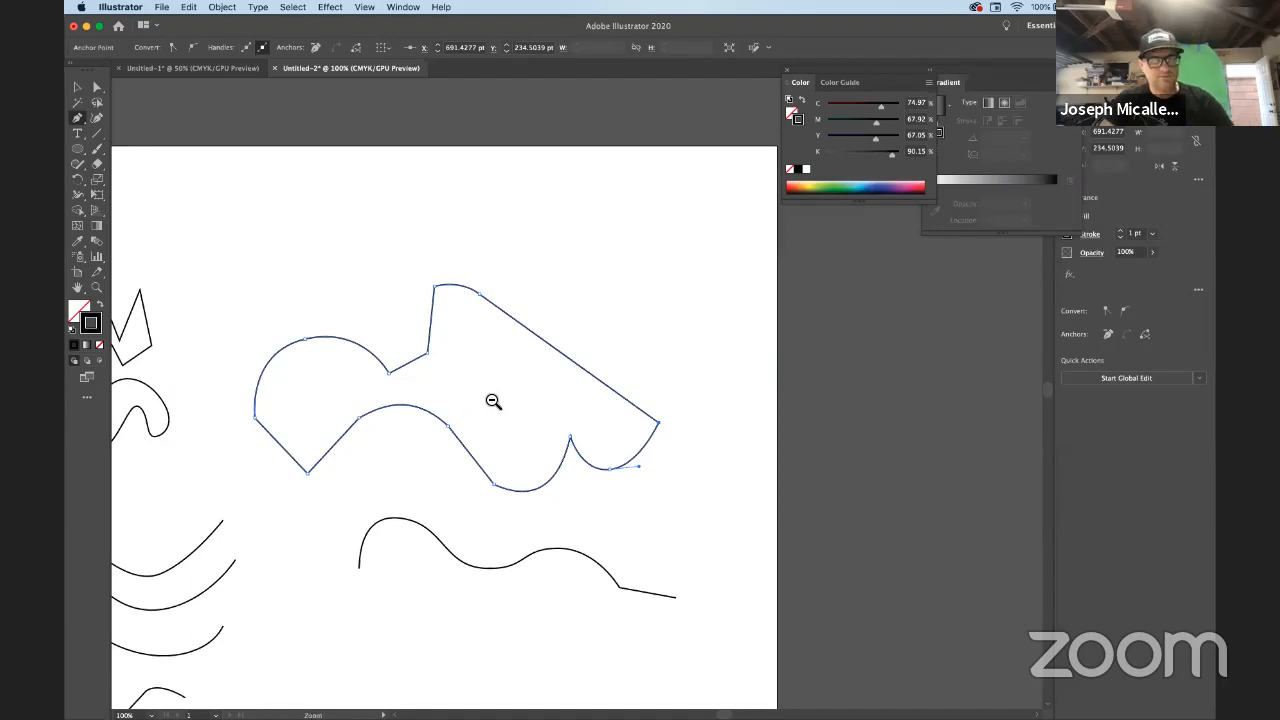
left_click(493, 401, "alt+super")
left_click(566, 401, "super")
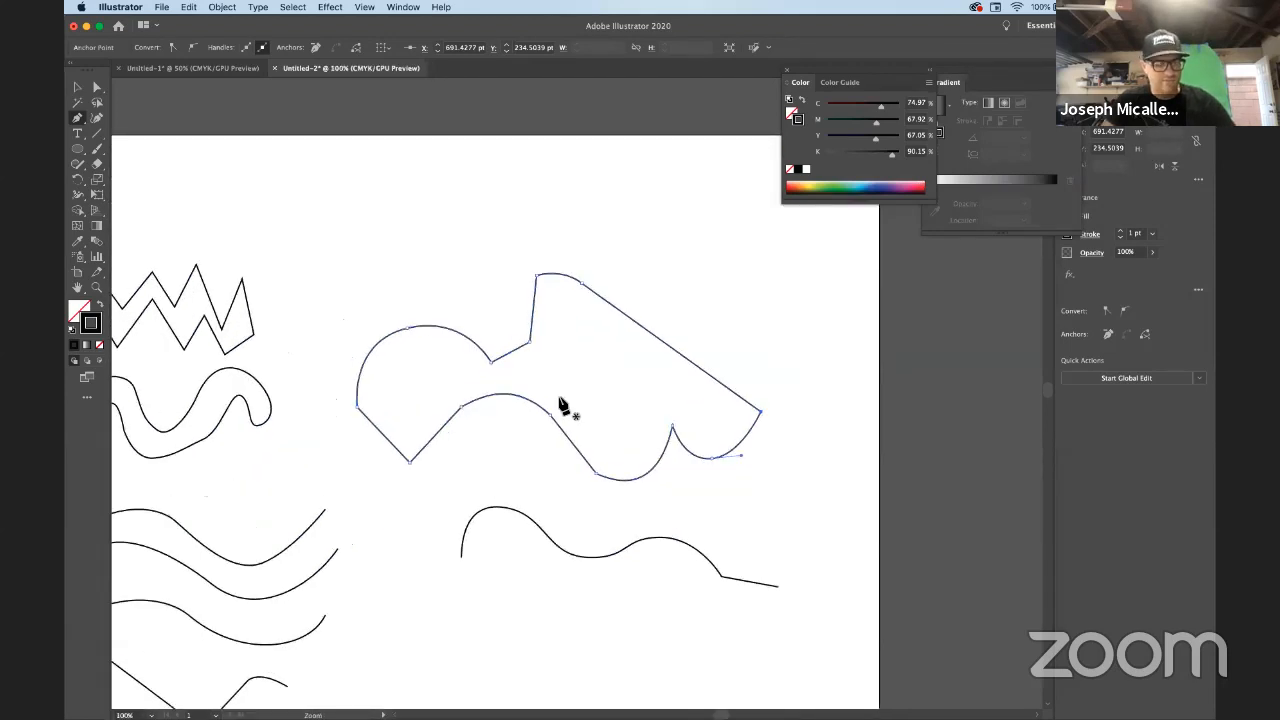
key("v")
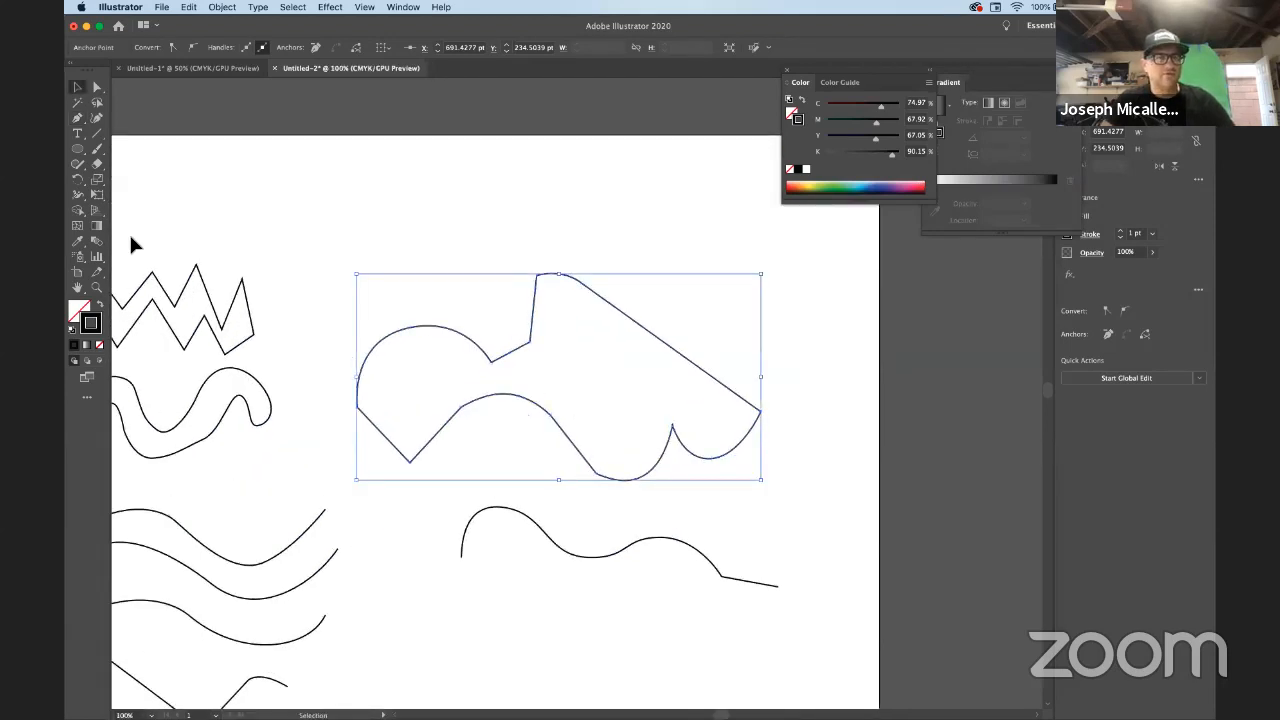
left_click(512, 366)
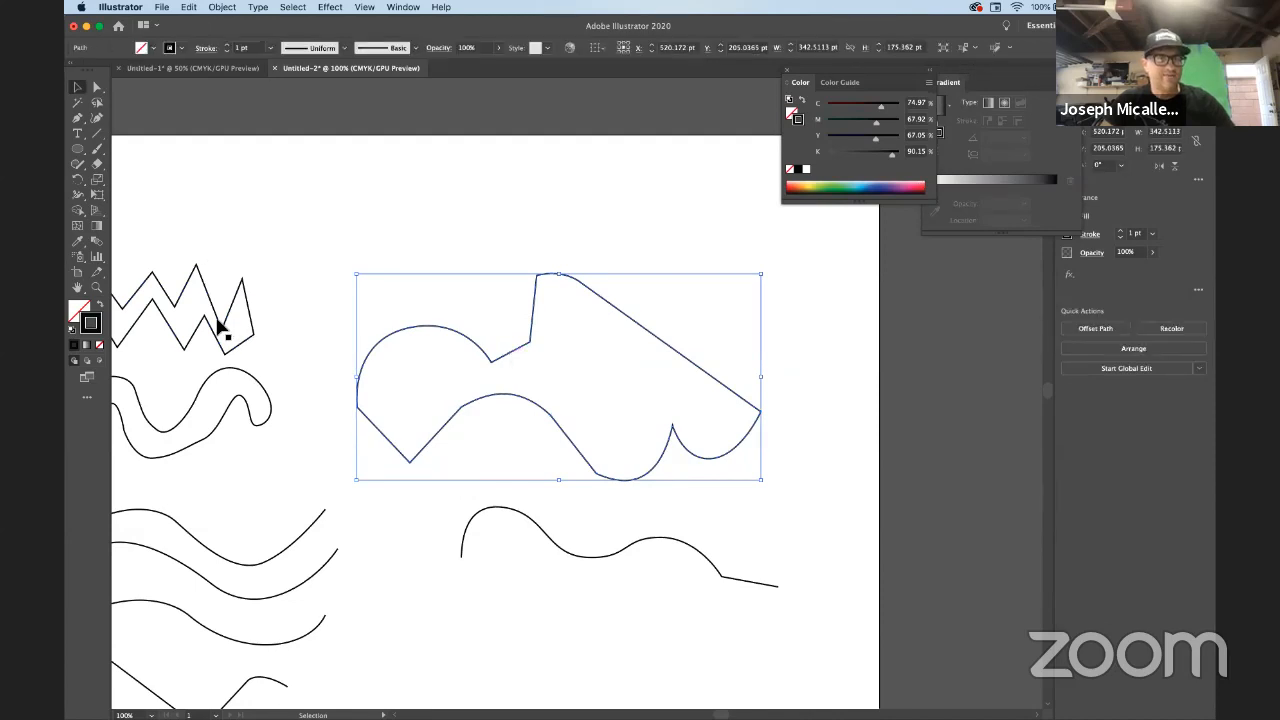
left_click(76, 312)
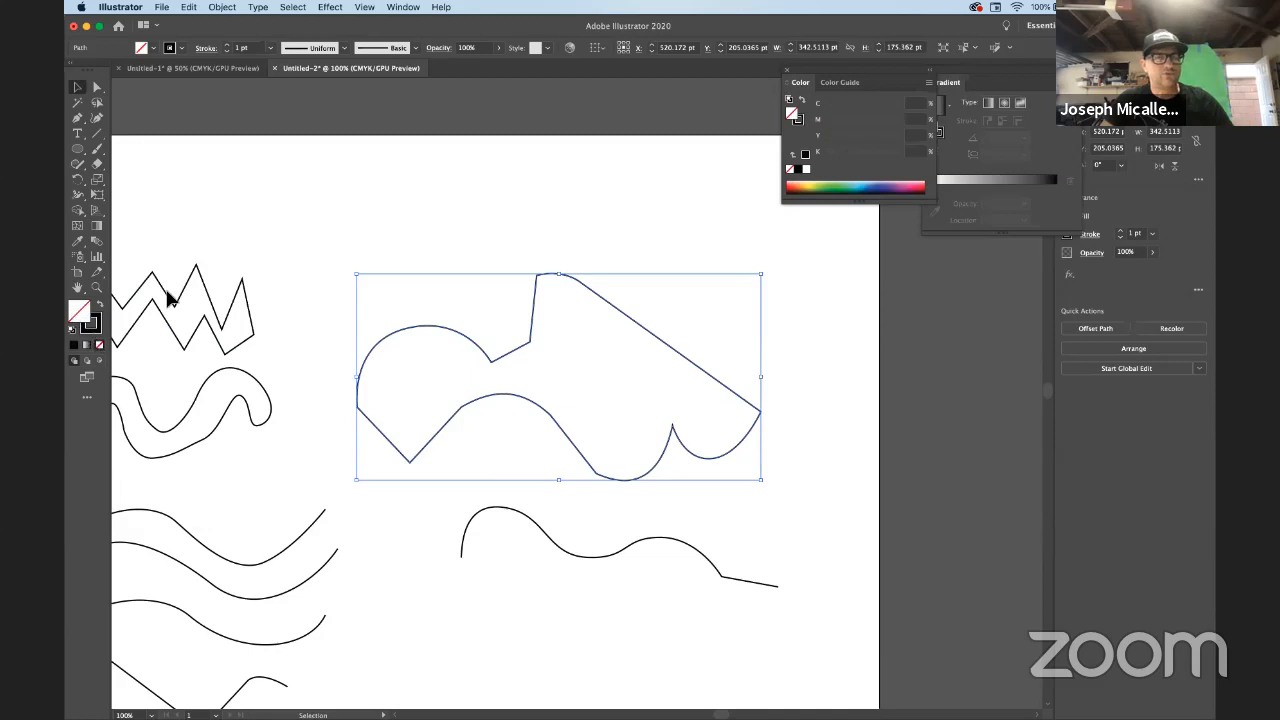
left_click(812, 184)
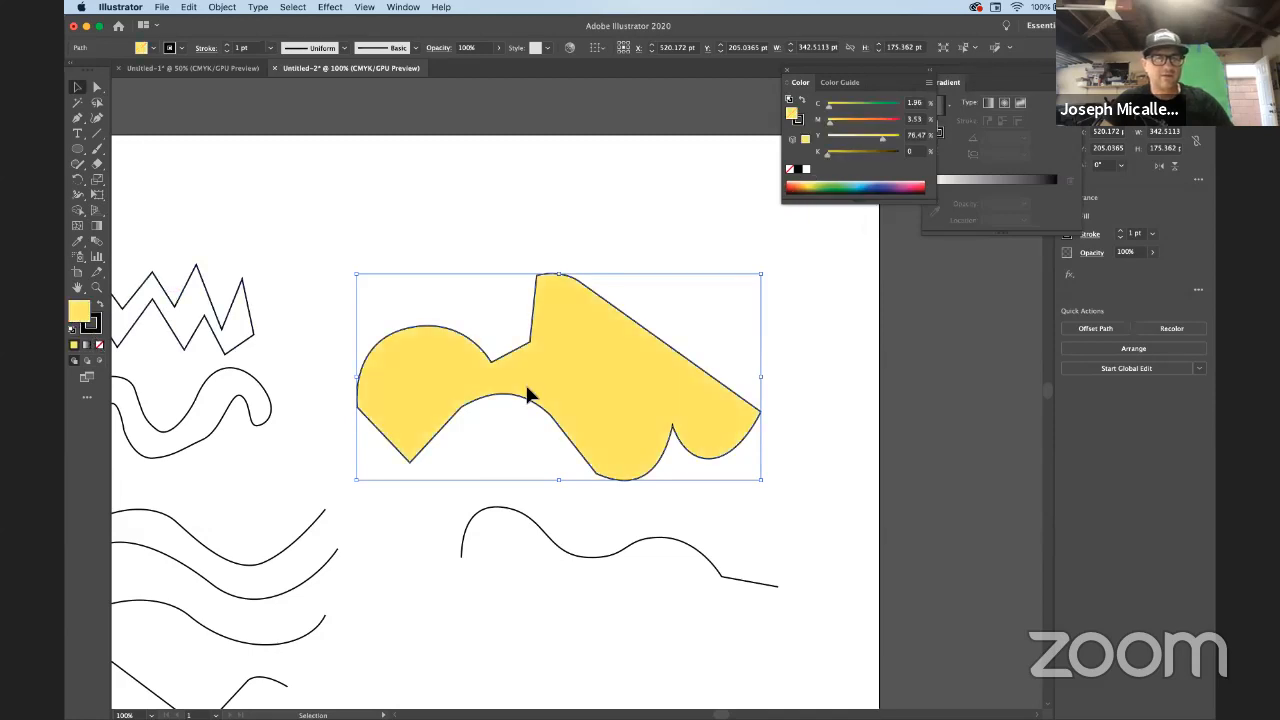
left_click(511, 611)
left_click(425, 390)
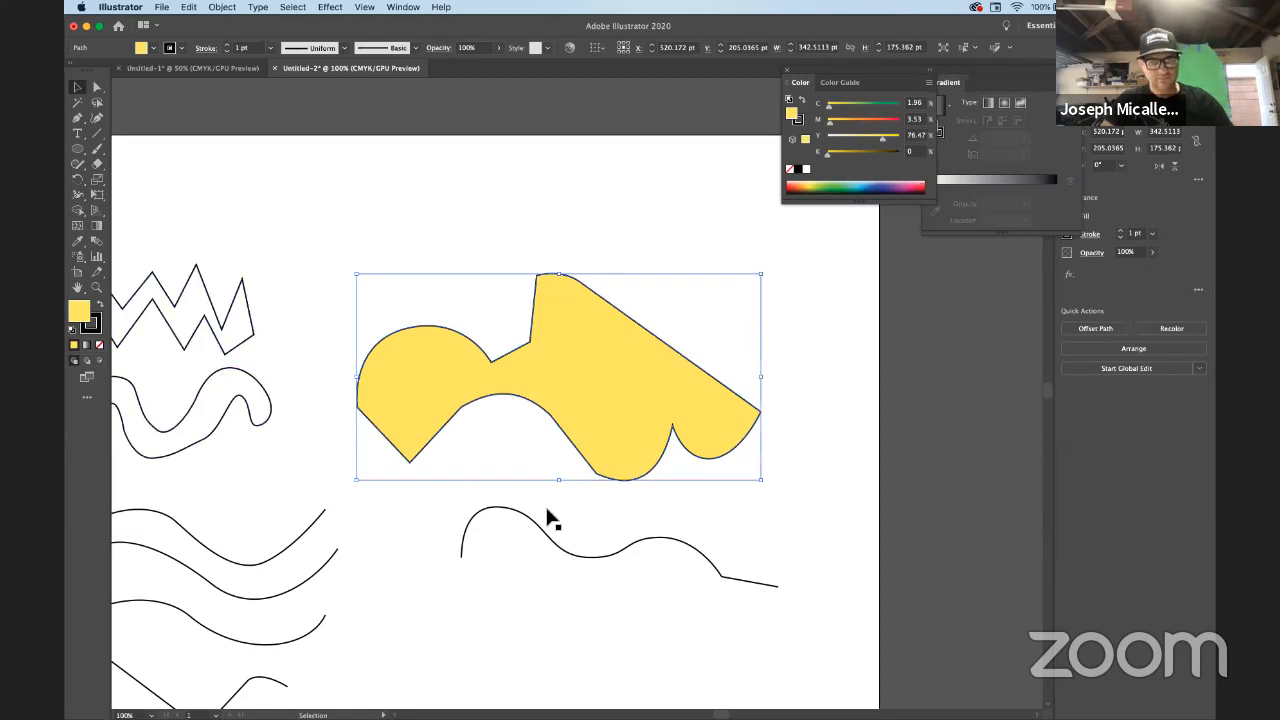
left_click(545, 540)
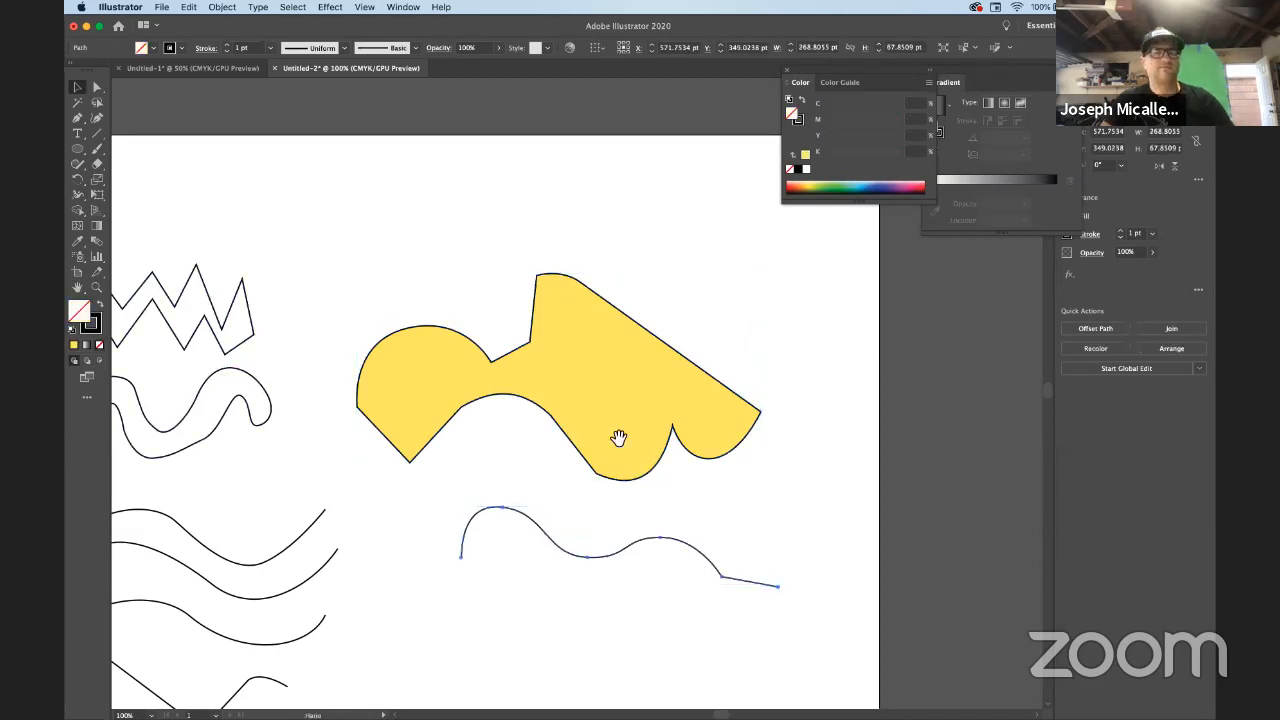
left_click_drag(614, 434, 594, 240)
left_click_drag(471, 380, 643, 539)
left_click_drag(486, 437, 334, 397)
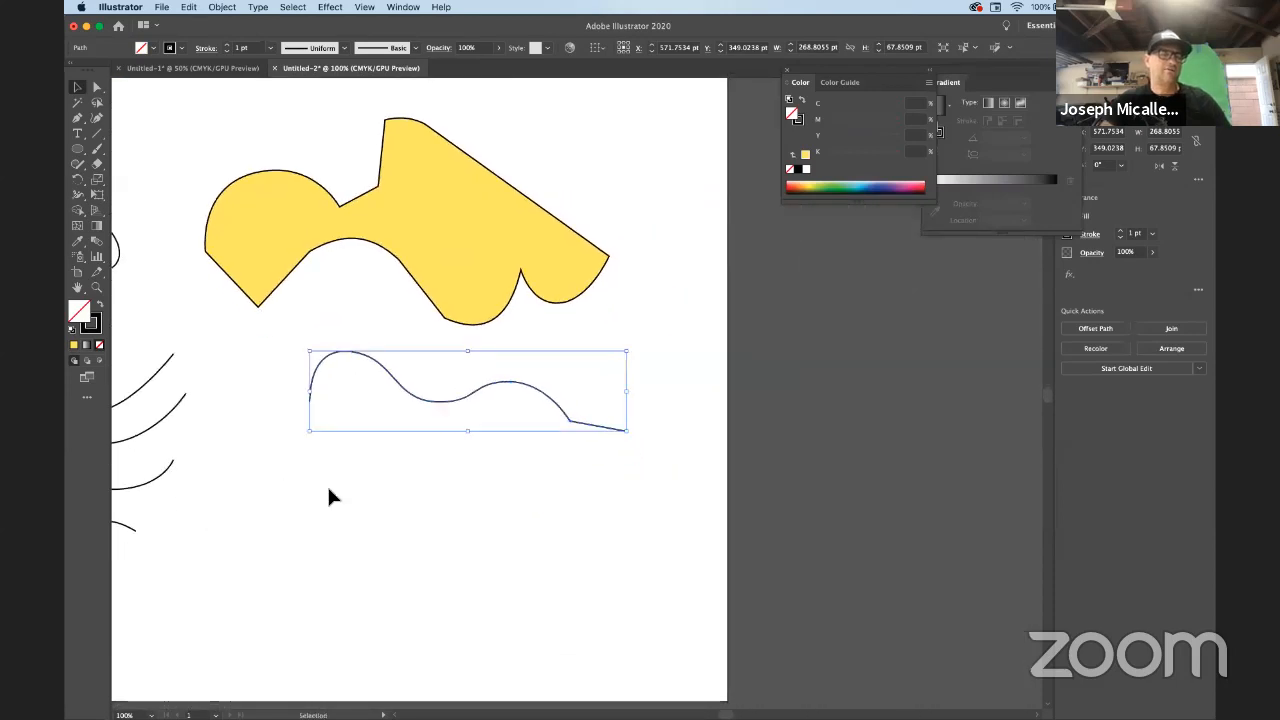
left_click_drag(300, 471, 336, 448)
left_click(440, 448)
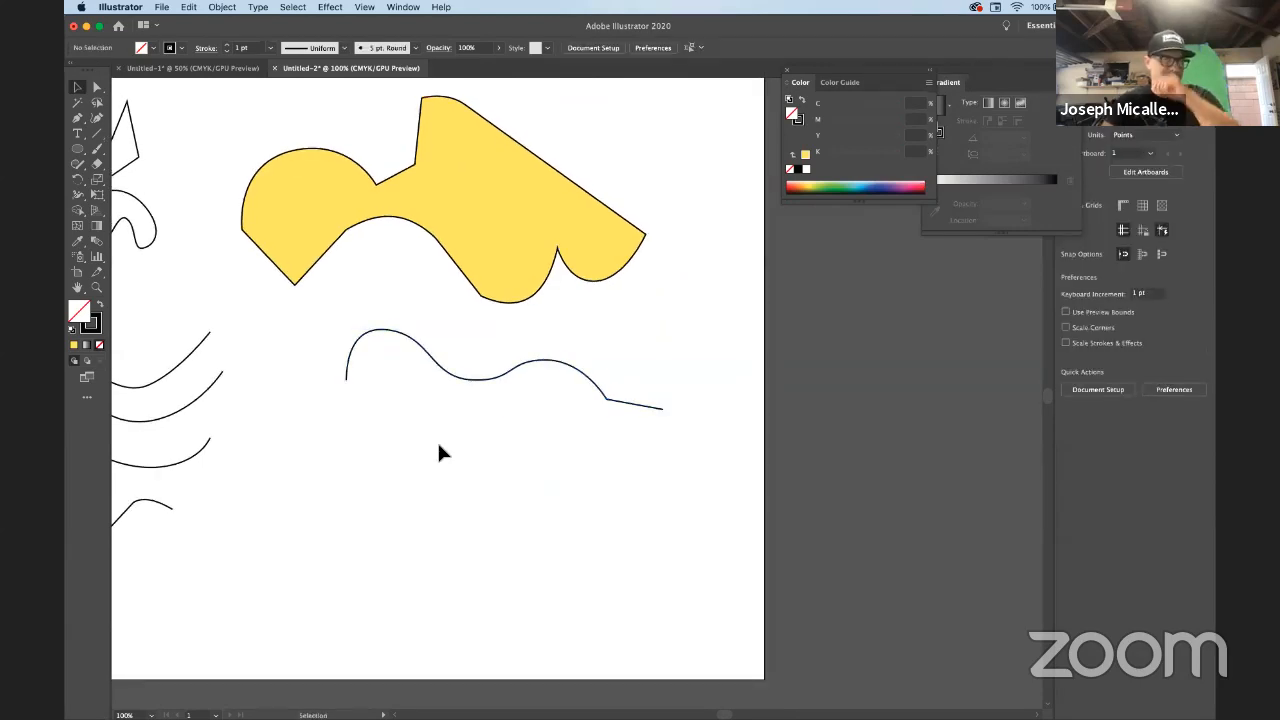
Delete the four inner anchor points of the open wavy path below the yellow shape with the Delete Anchor Point tool
left_click(78, 119)
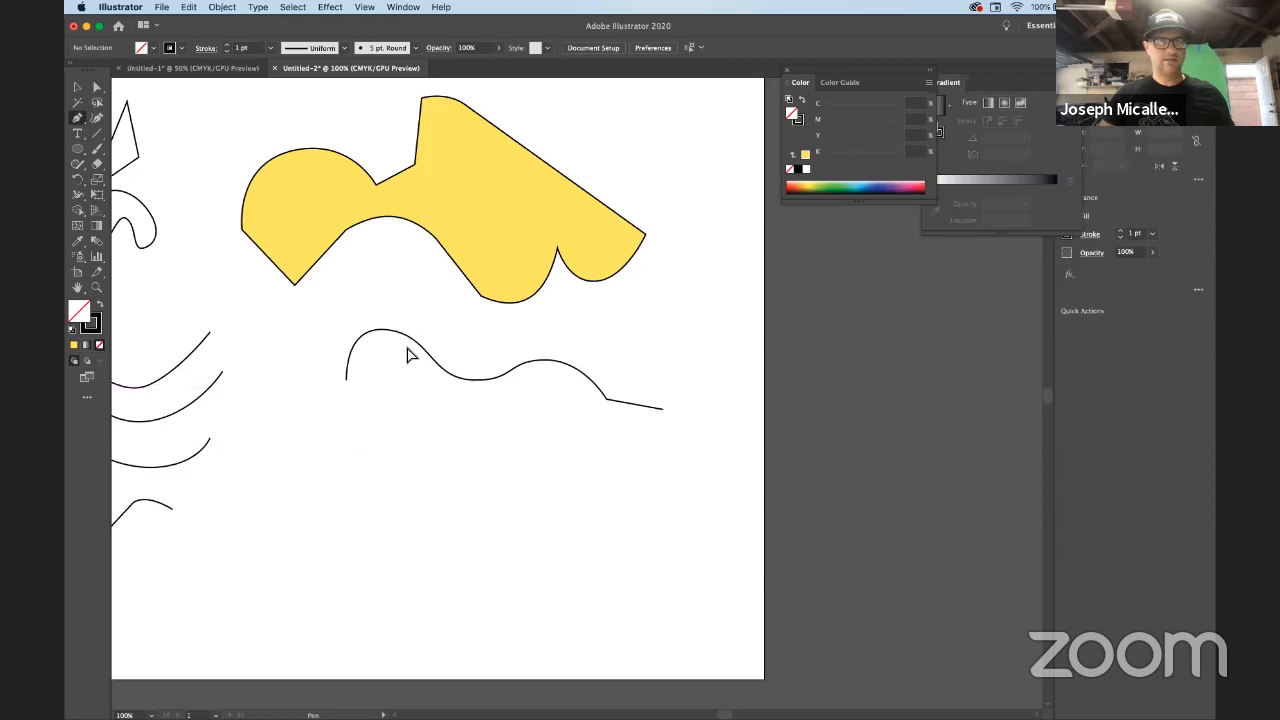
key("a")
left_click(430, 377)
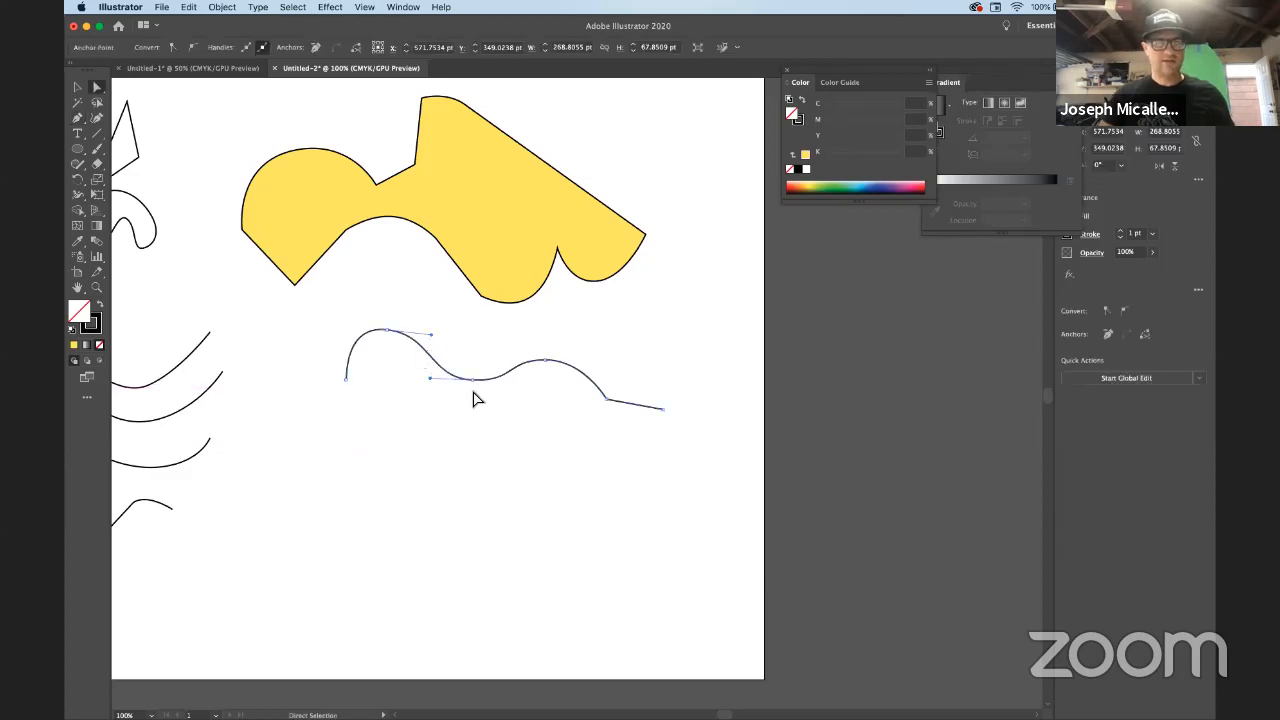
key("shift+c")
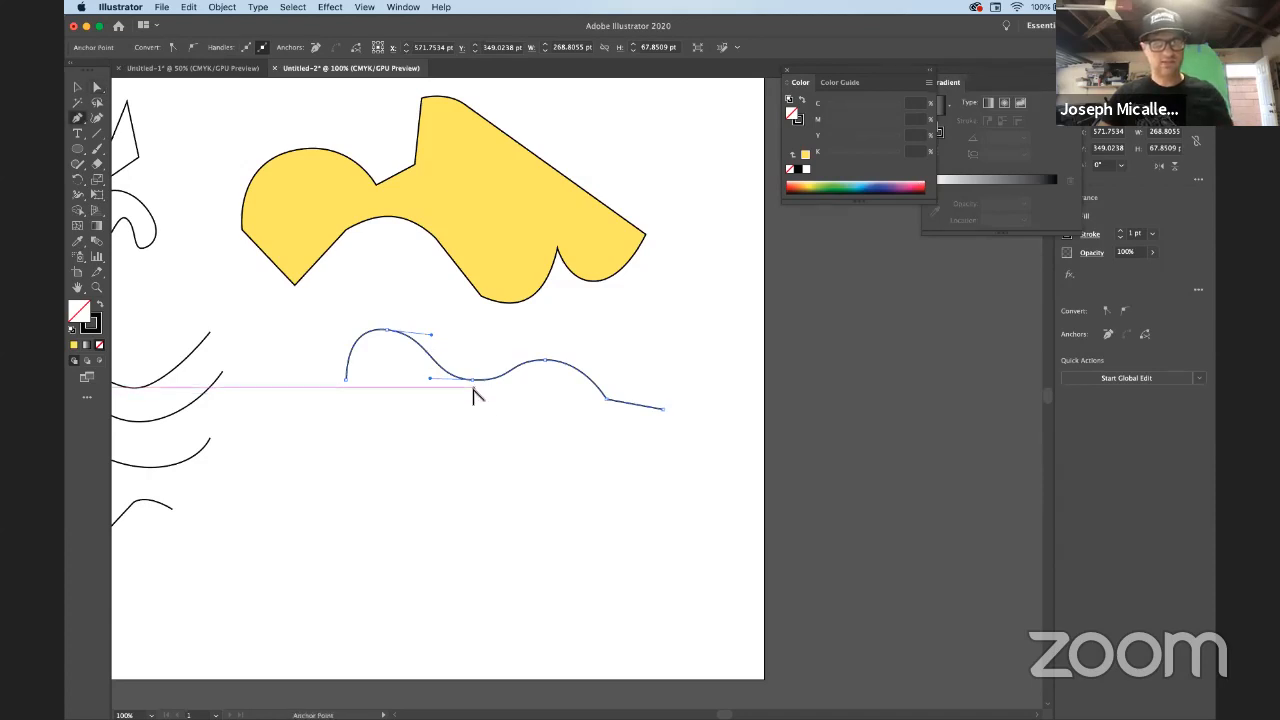
key("minus")
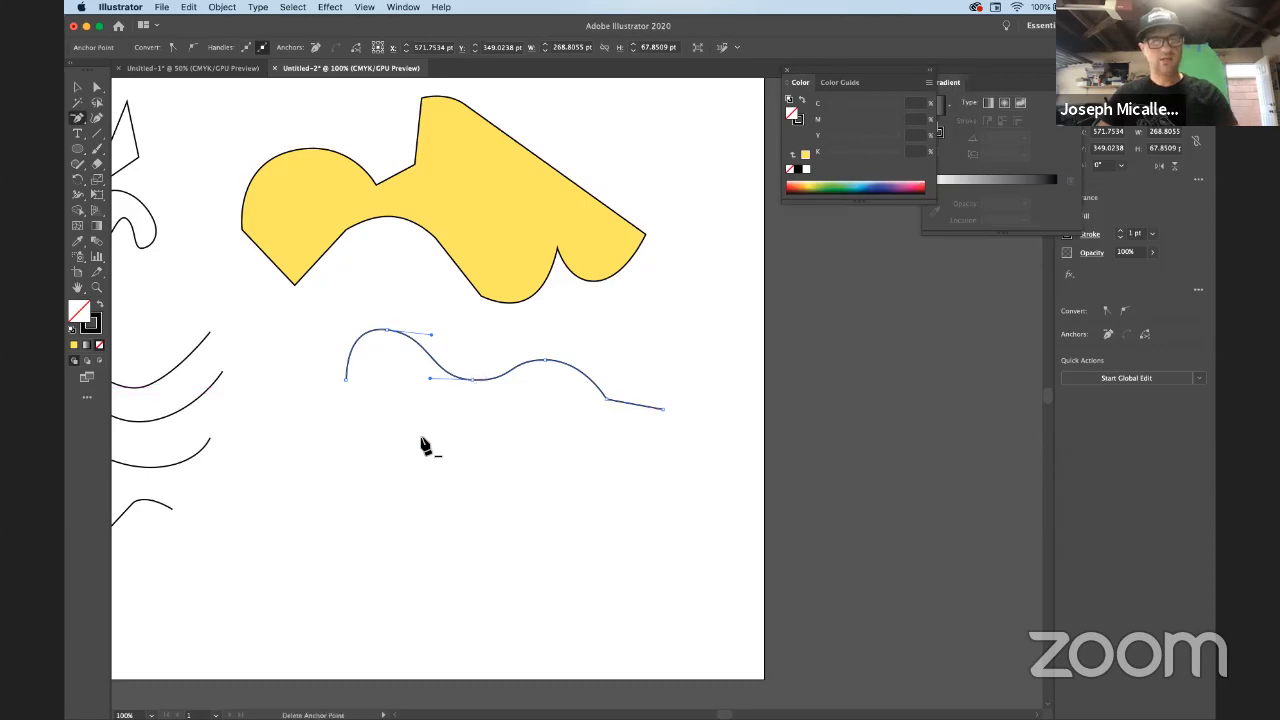
left_click(472, 380)
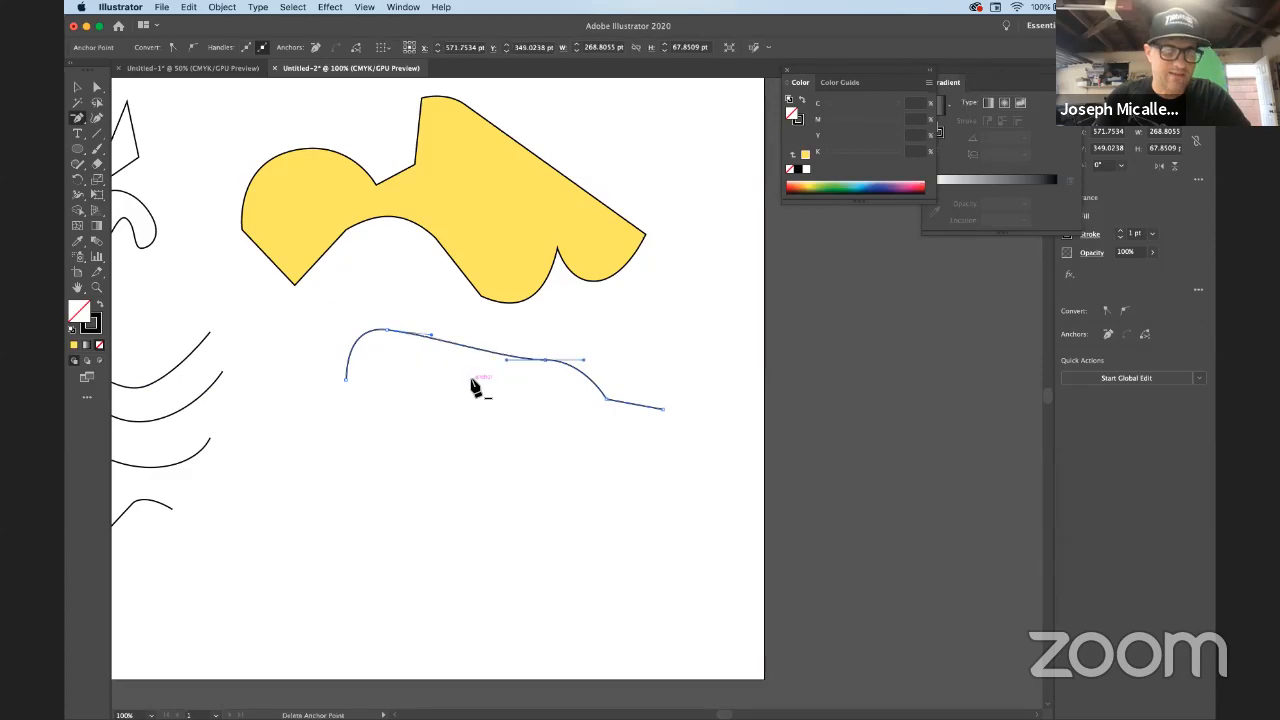
left_click(388, 331)
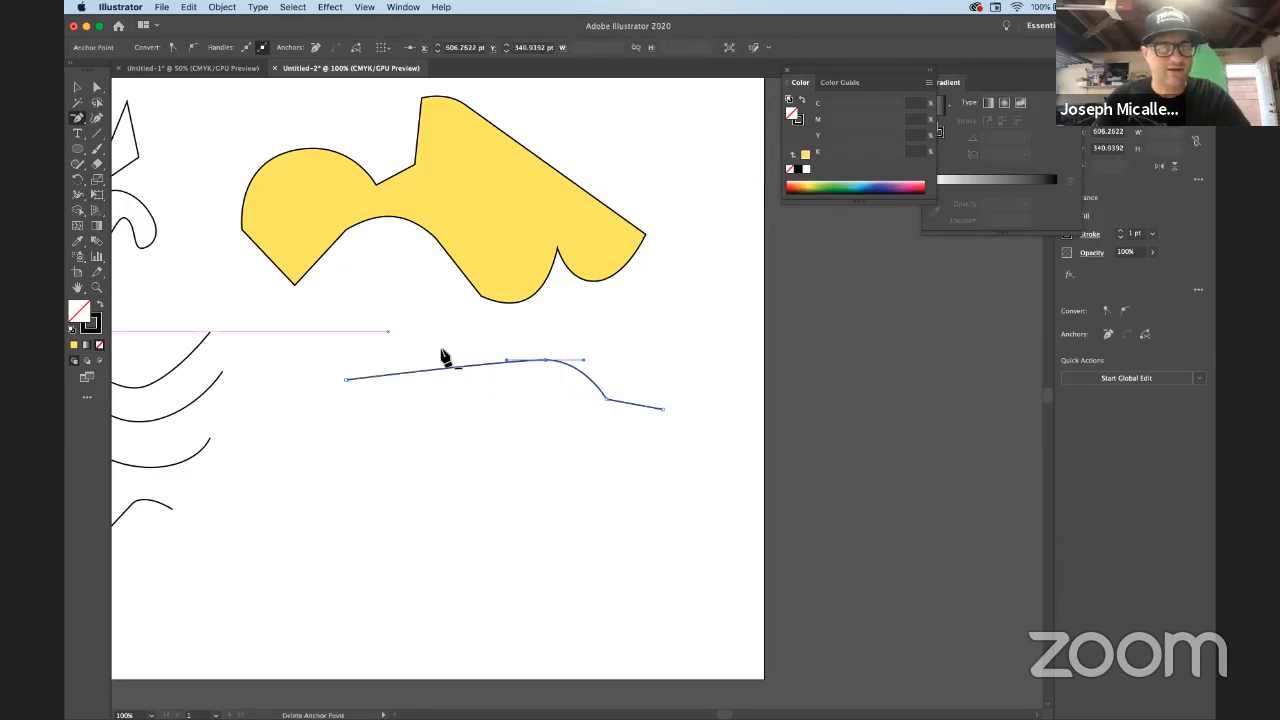
left_click(545, 361)
left_click(607, 400)
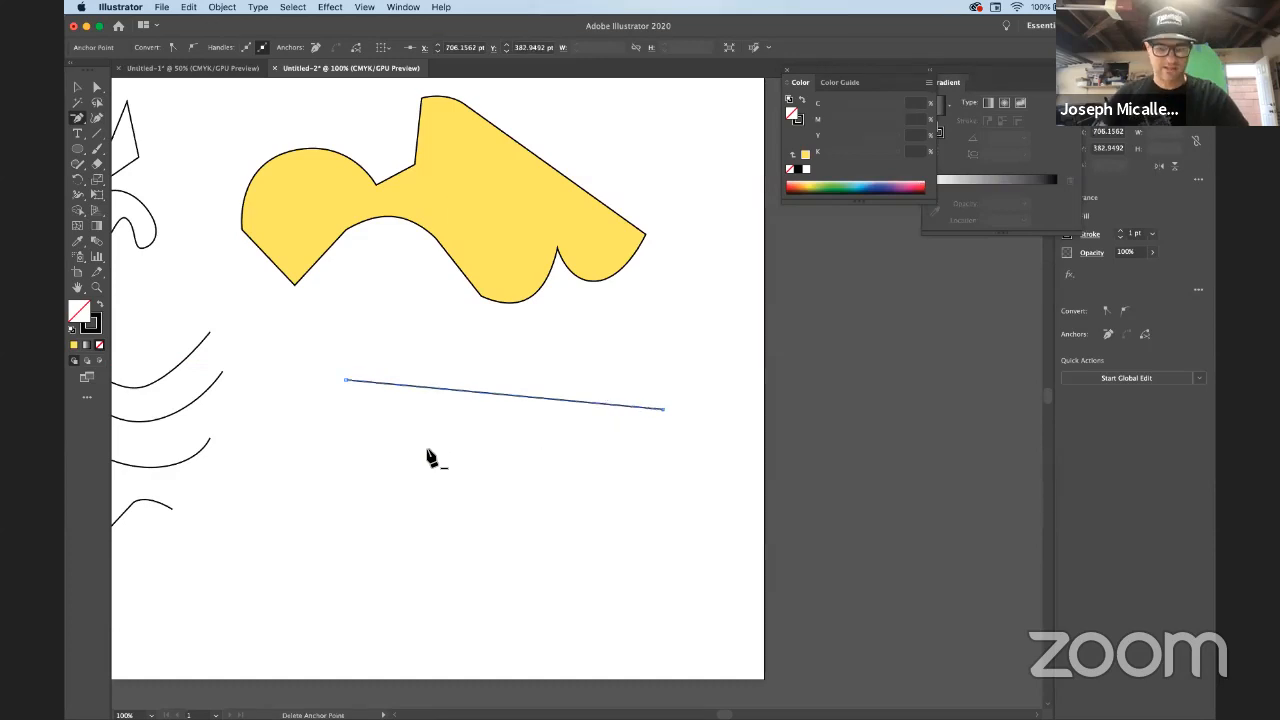
Add three anchor points along the straight line, pull the first and third downward to form a wave, and deselect the path
left_click(391, 385)
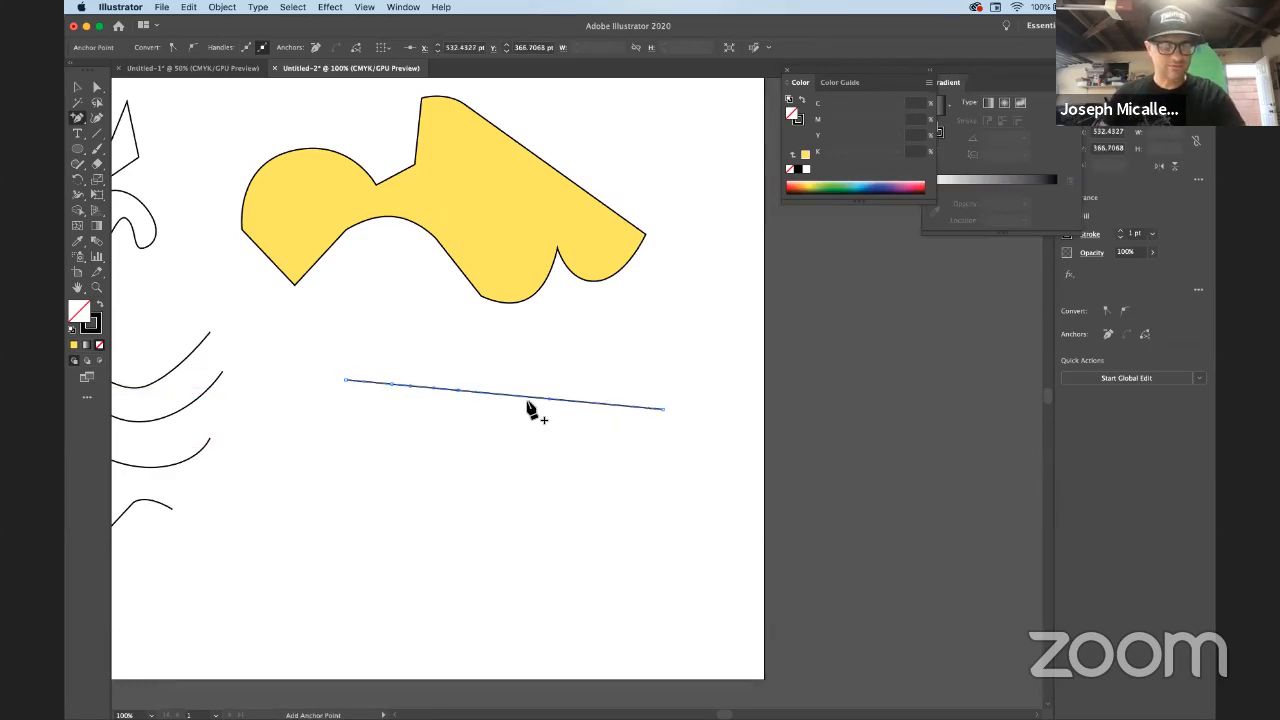
left_click(580, 401)
key("a")
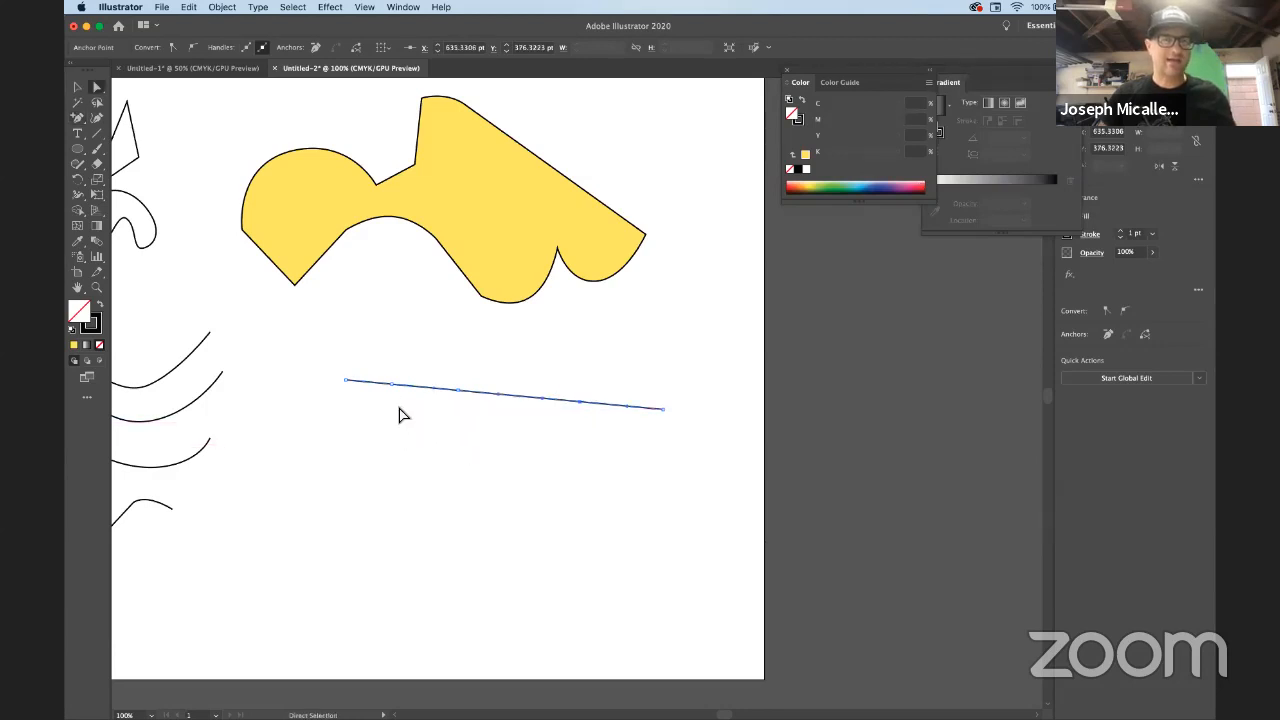
left_click_drag(392, 392, 372, 474)
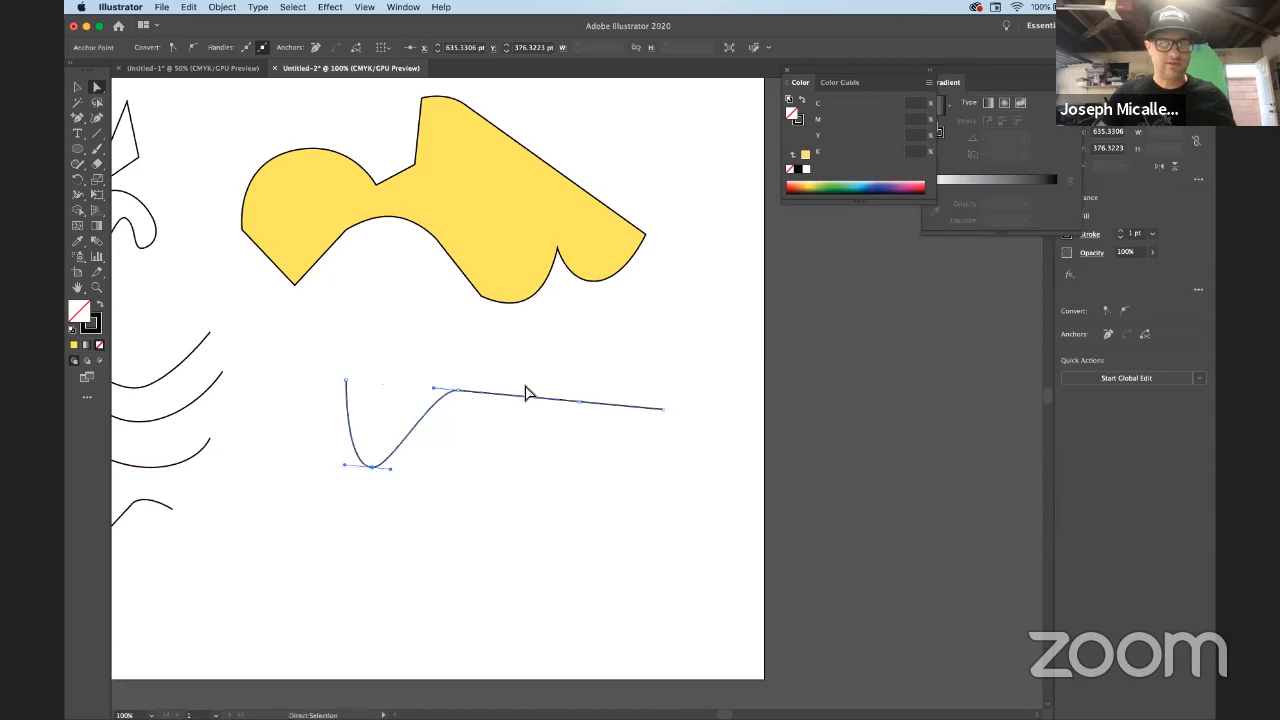
left_click_drag(583, 405, 553, 538)
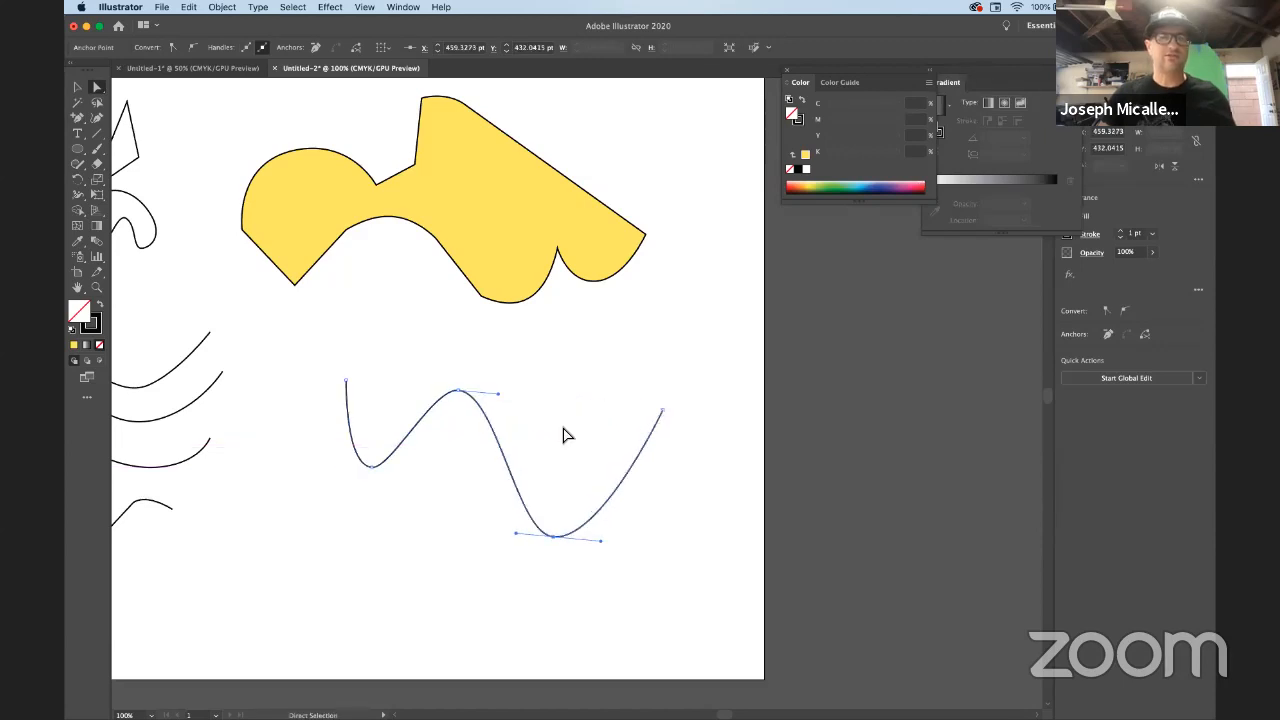
left_click(563, 427)
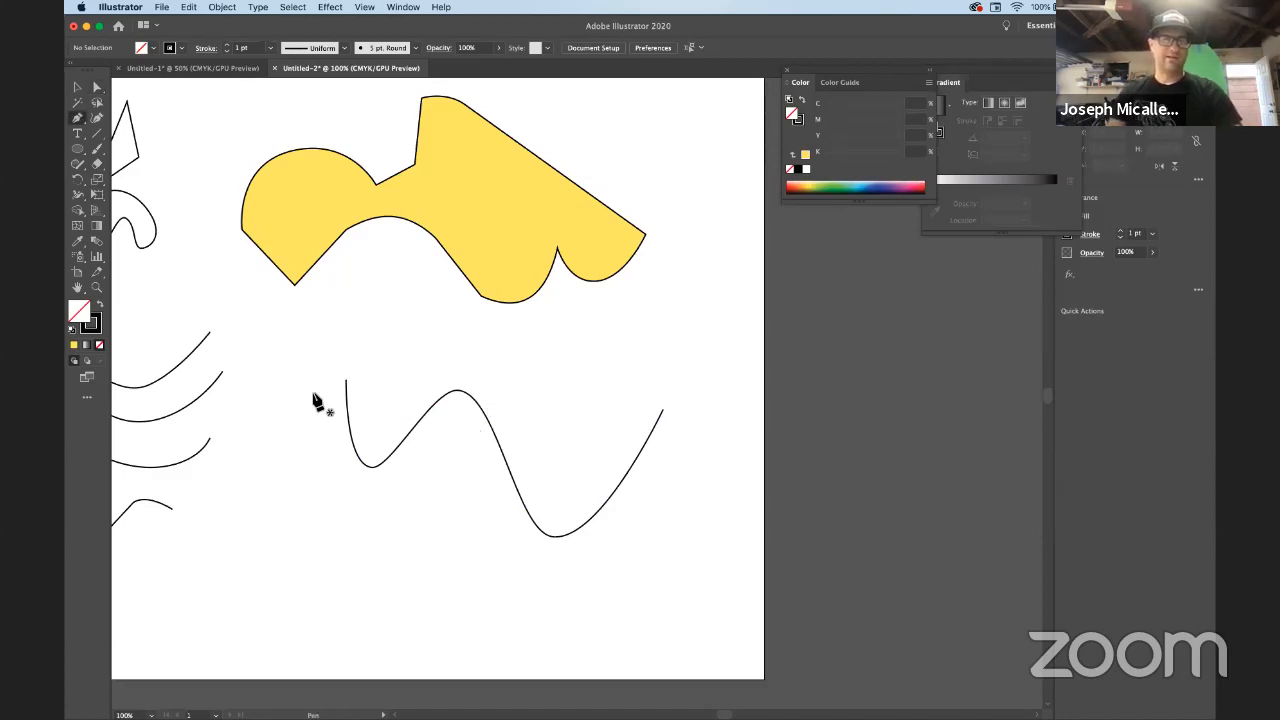
Continue the open wavy path from its left end with a straight segment down-left and a curved line running beneath the wave
key("p")
left_click(343, 381)
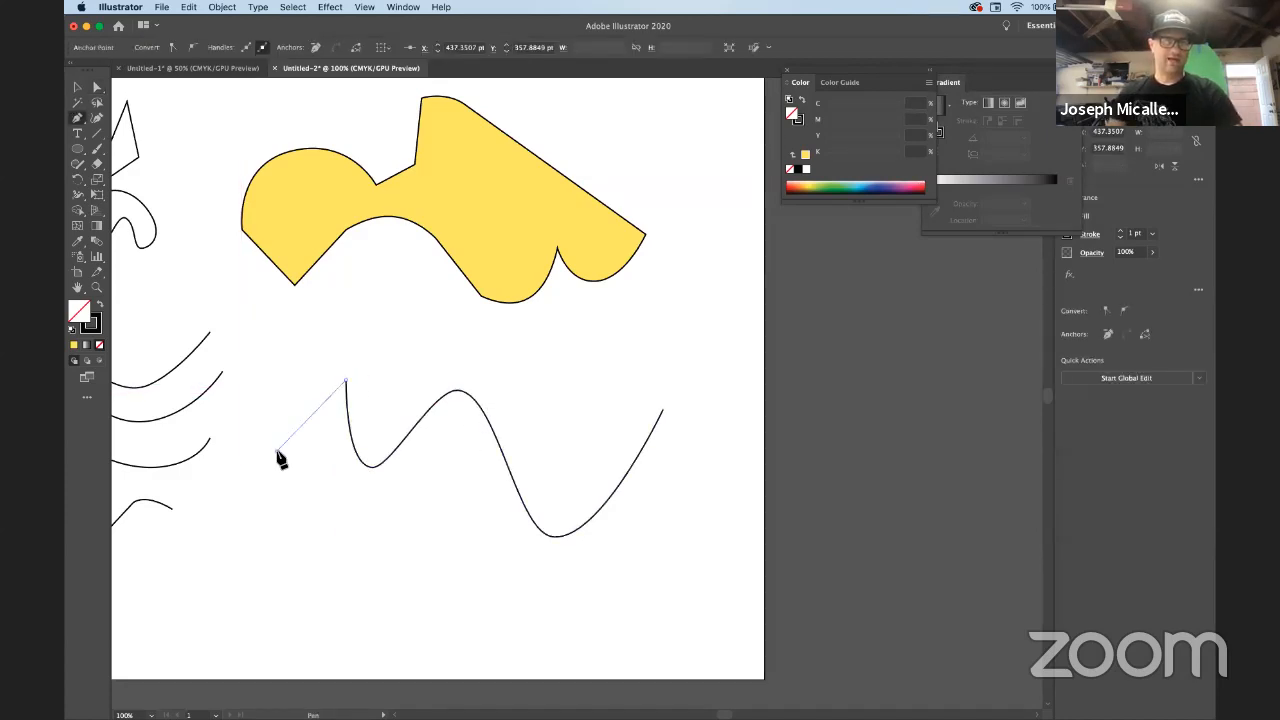
left_click(276, 450)
left_click_drag(316, 537, 370, 538)
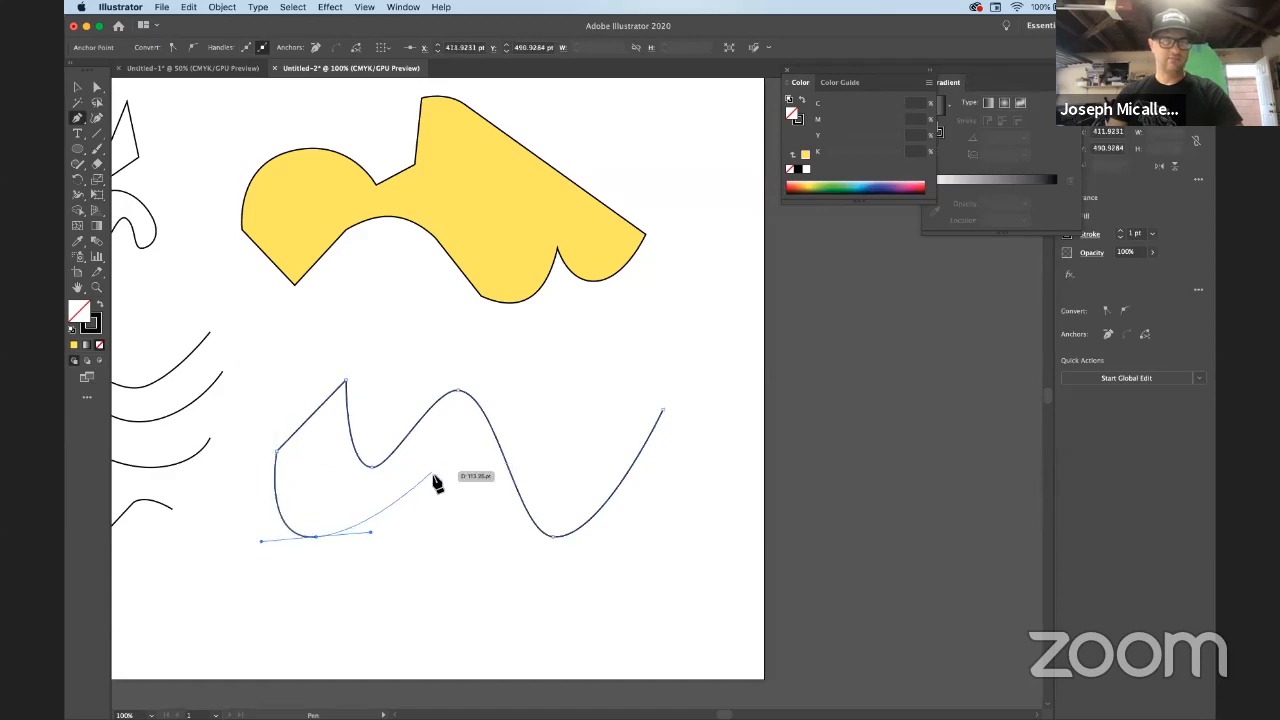
left_click_drag(433, 474, 455, 468)
left_click_drag(509, 576, 628, 551)
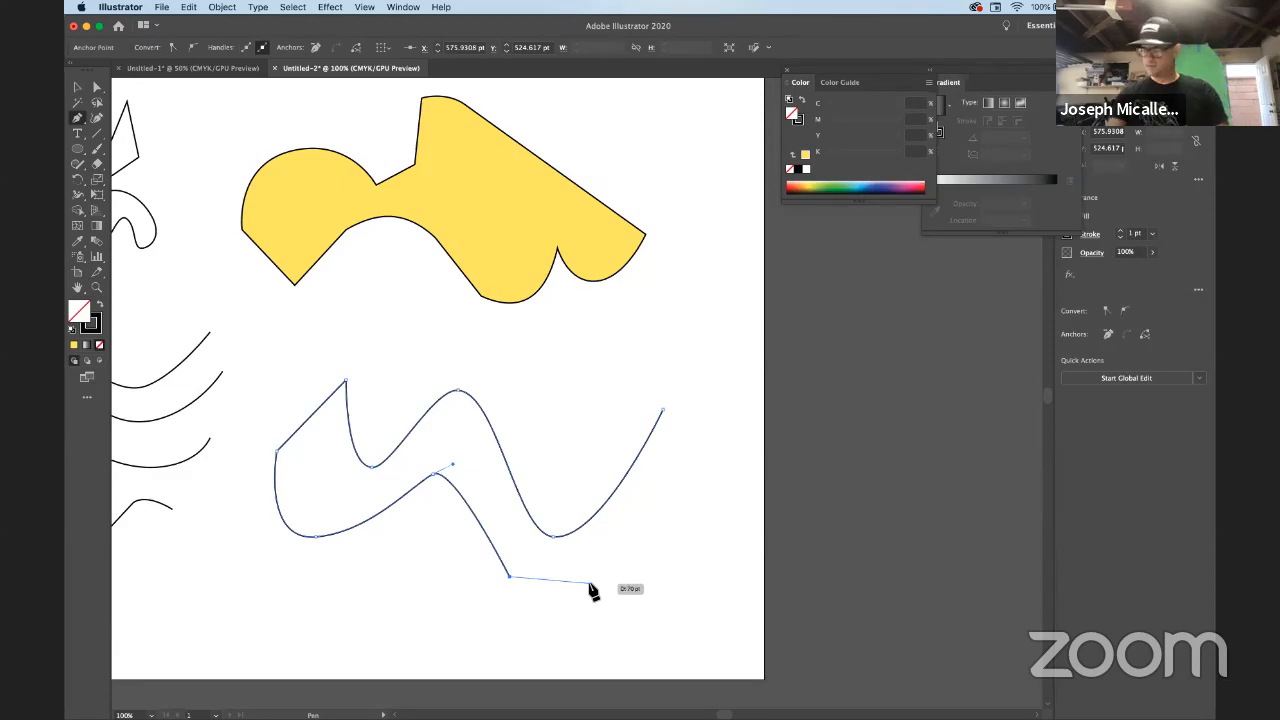
Extend the lower end of the path with two straight segments forming a shallow V, and deselect the path
key("alt+super+space")
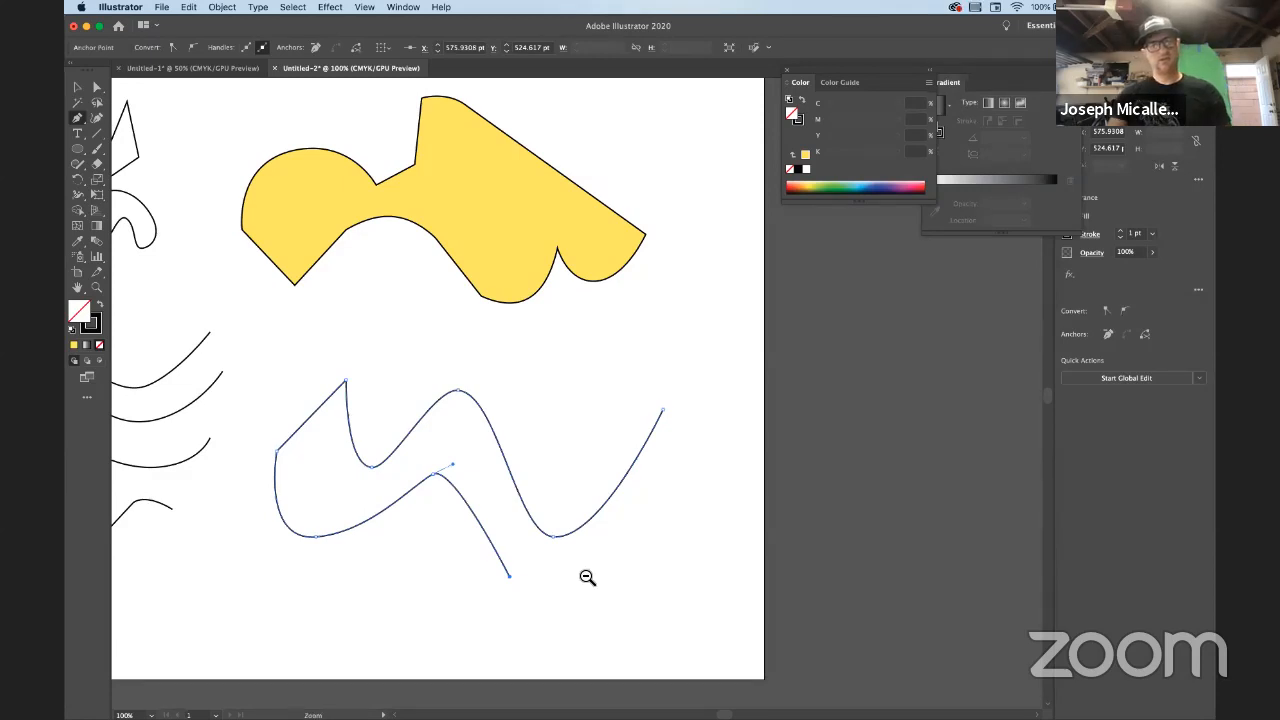
left_click(565, 561)
left_click_drag(412, 527, 466, 543)
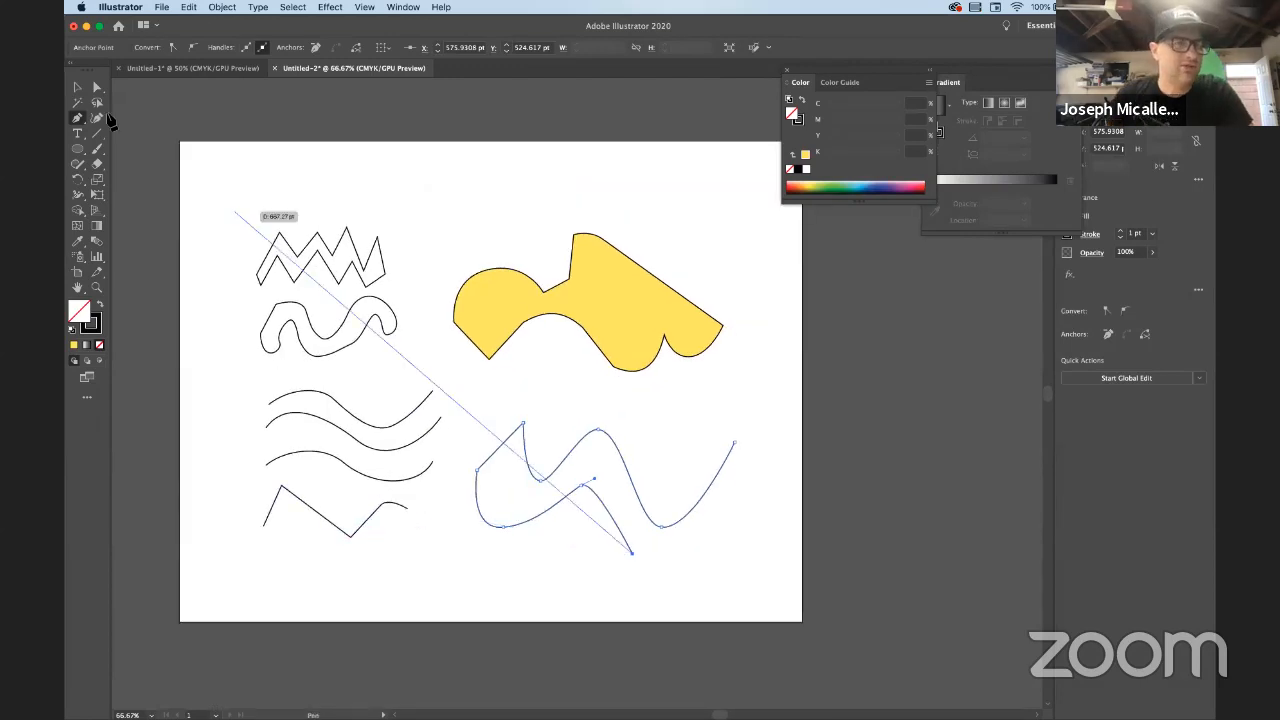
left_click(670, 572)
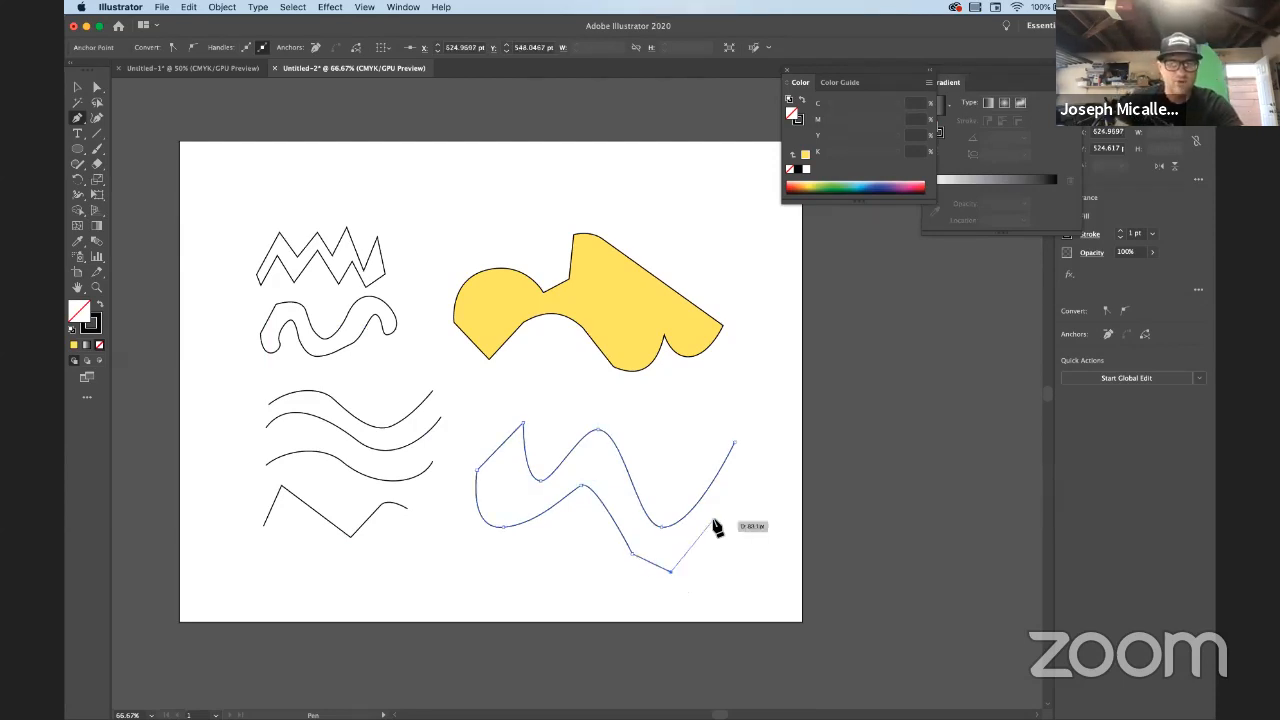
left_click(716, 523)
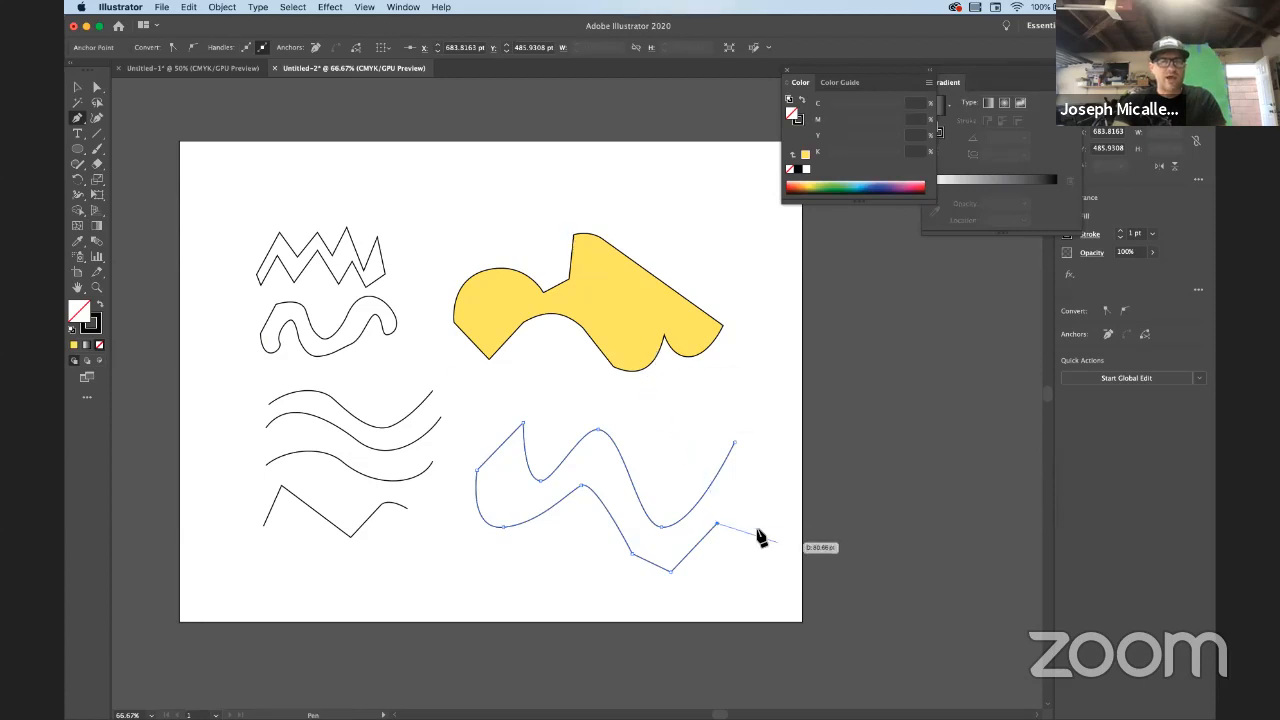
key("z")
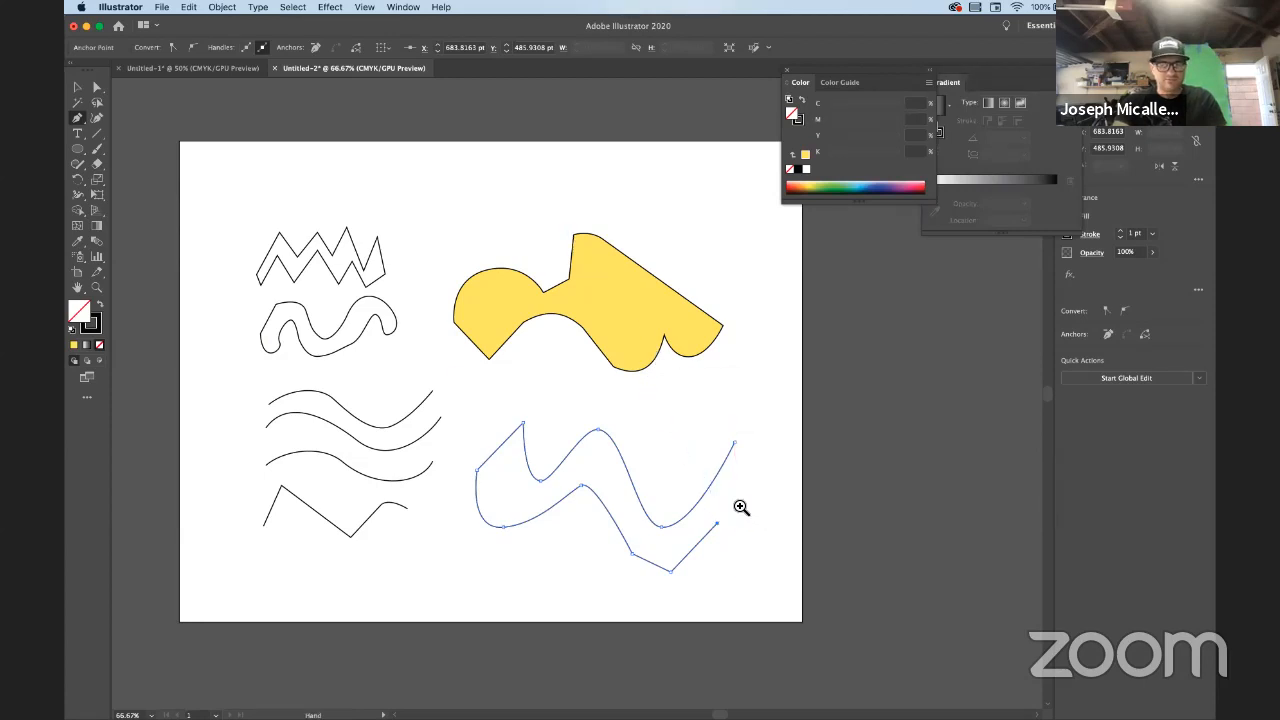
left_click(740, 507)
left_click(573, 404, "super")
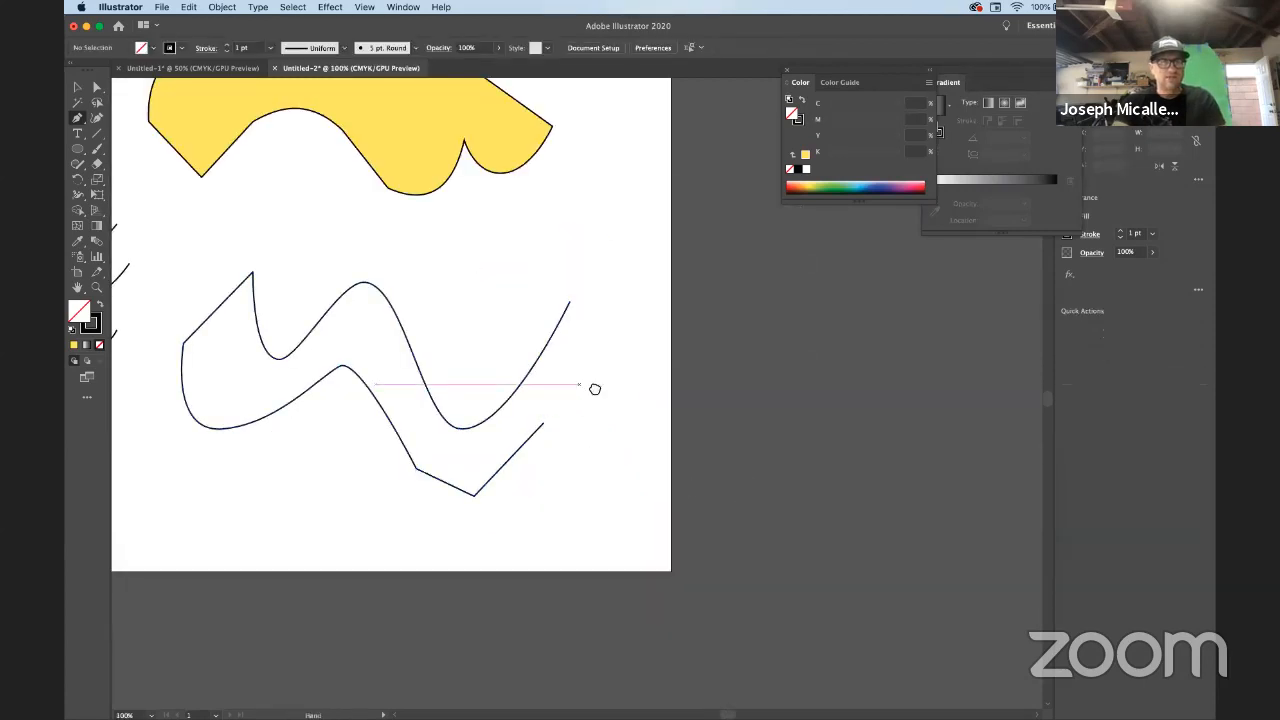
Draw a new open wavy path with four smooth anchor points in the empty area above the zigzag and yellow shapes
left_click_drag(594, 386, 731, 649)
left_click_drag(191, 190, 369, 360)
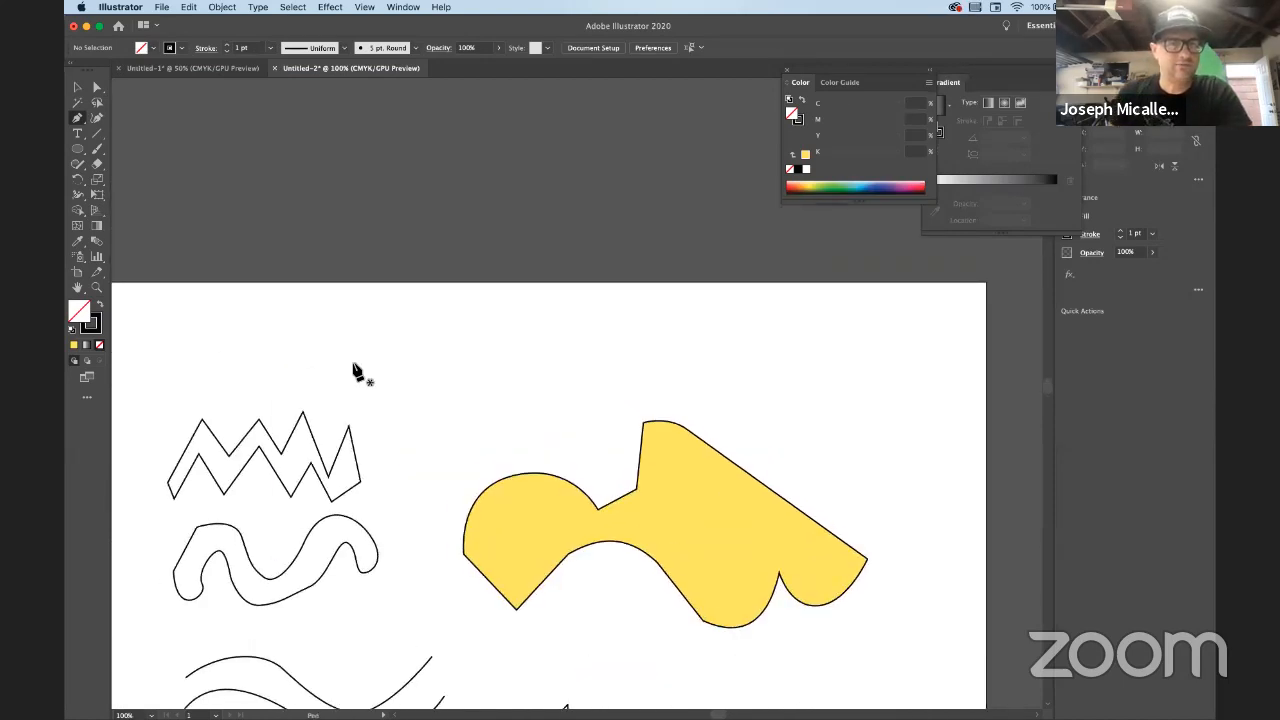
left_click_drag(328, 366, 386, 329)
left_click_drag(458, 394, 462, 400)
left_click(529, 358)
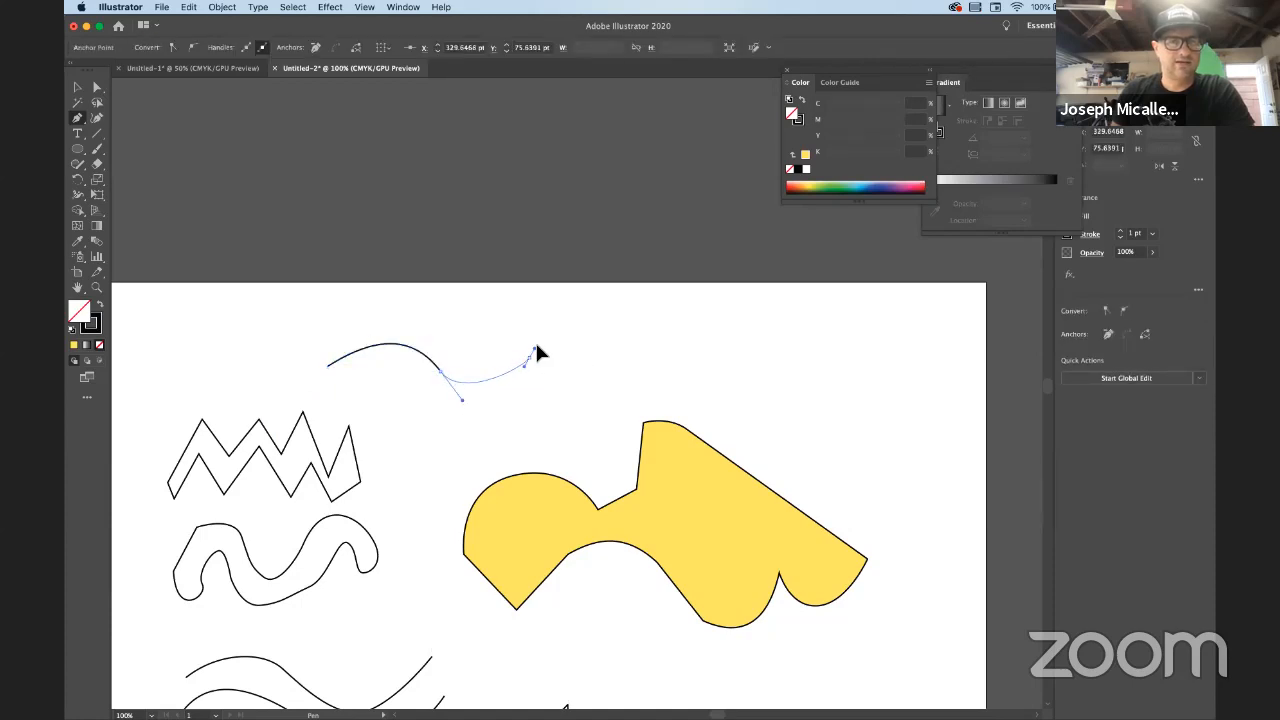
left_click_drag(547, 338, 625, 370)
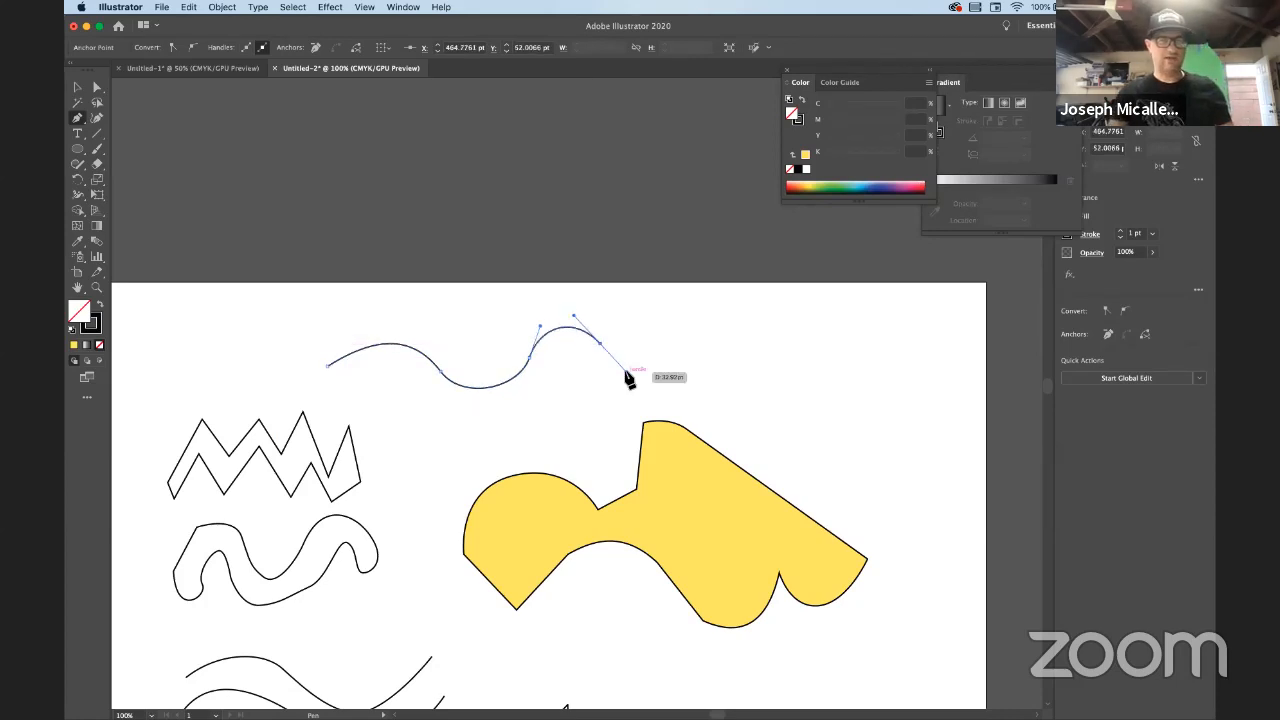
left_click_drag(626, 375, 626, 371)
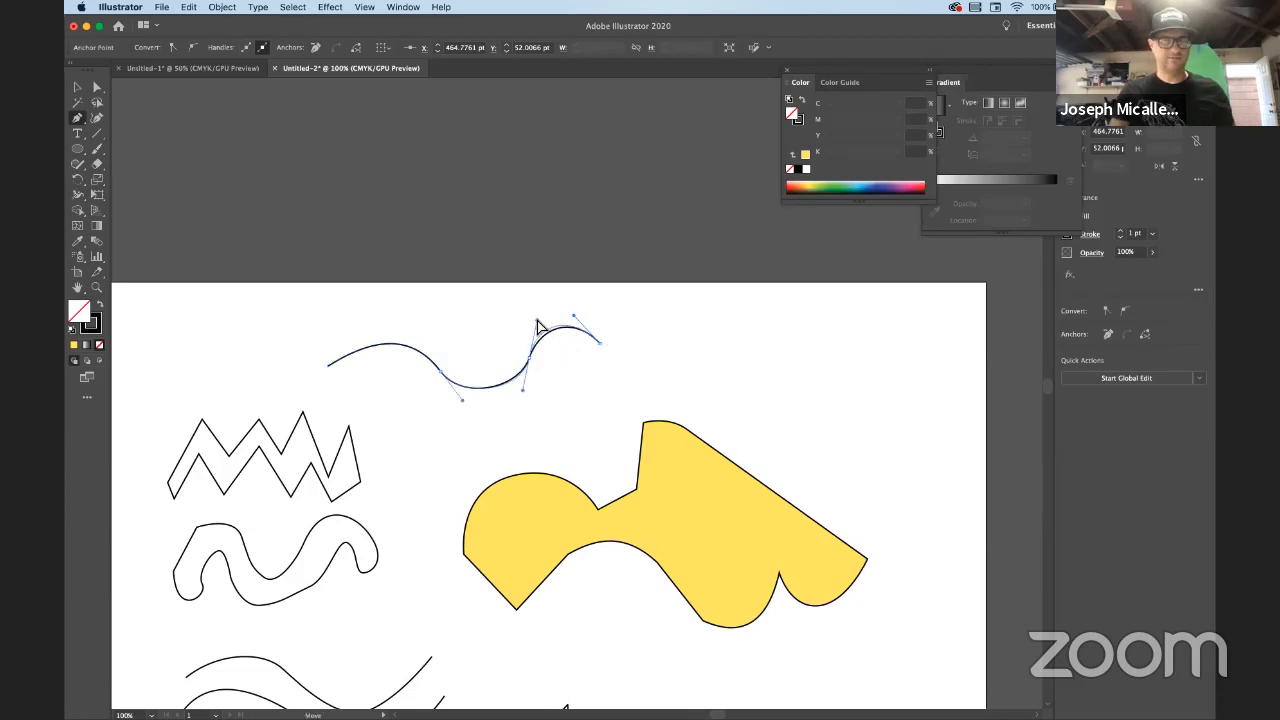
Break the handles of the new path's two inner anchors, pulling one handle up-left and the other down-left to make sharp bends
left_click_drag(537, 346, 505, 338)
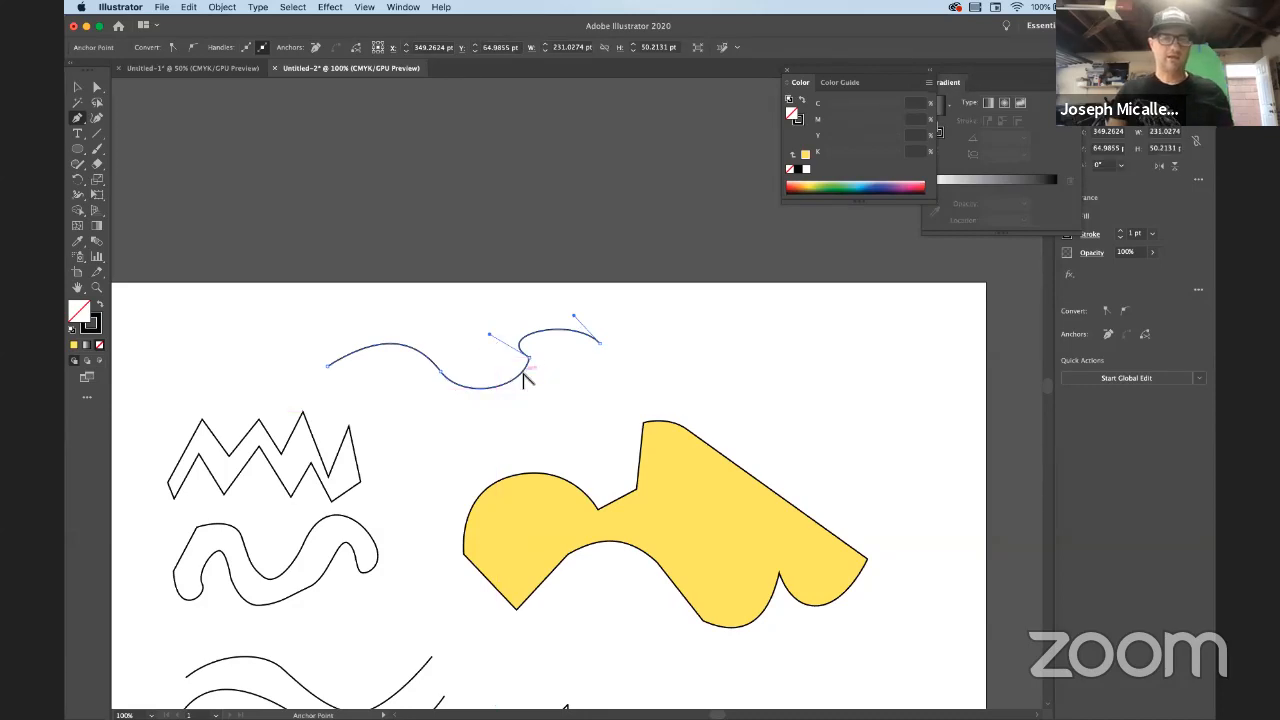
left_click(440, 373)
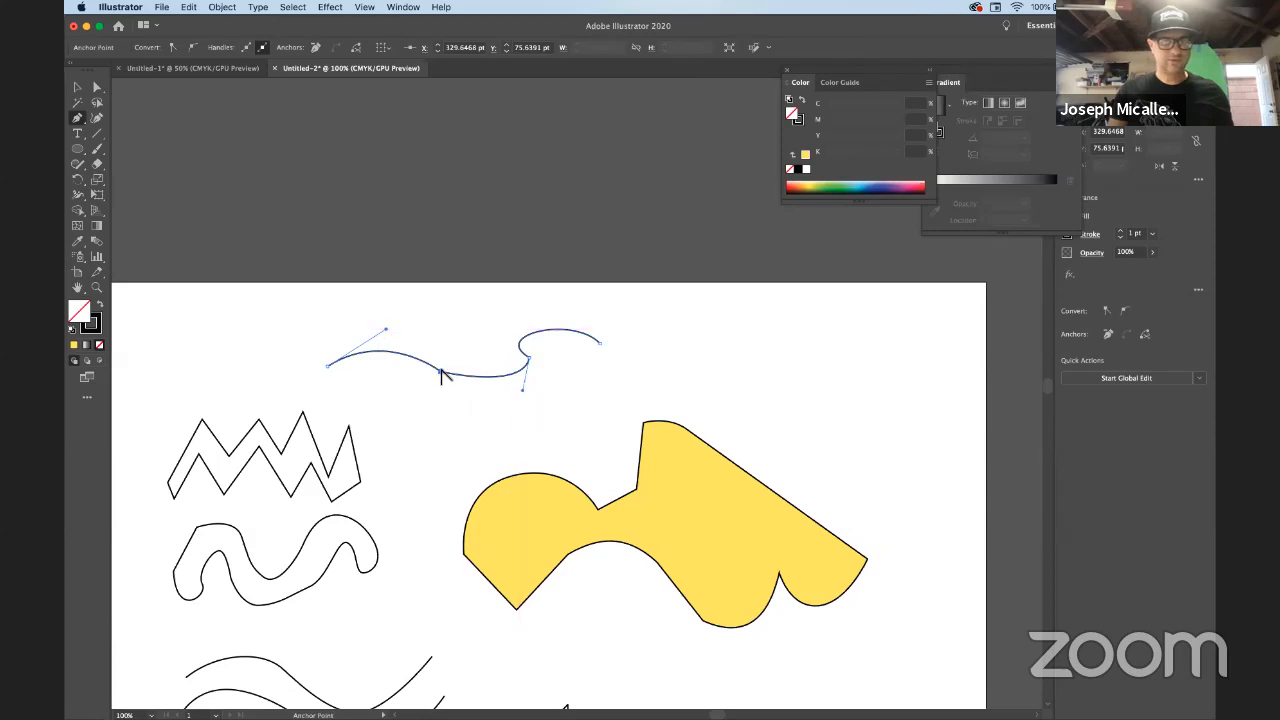
left_click_drag(440, 373, 385, 396)
left_click_drag(493, 440, 384, 367)
left_click_drag(512, 423, 389, 454)
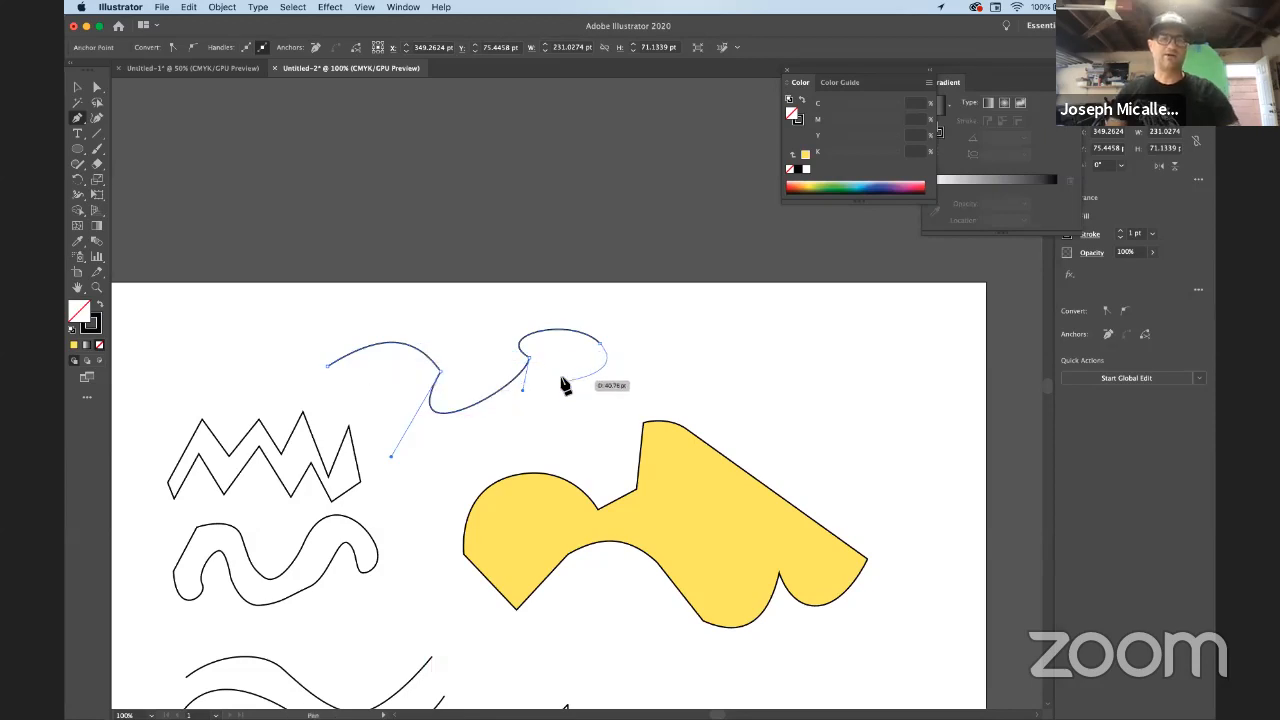
Continue the path from its right end, looping back under the last curve and then sweeping down-left with a smooth curve
left_click_drag(551, 368, 424, 450)
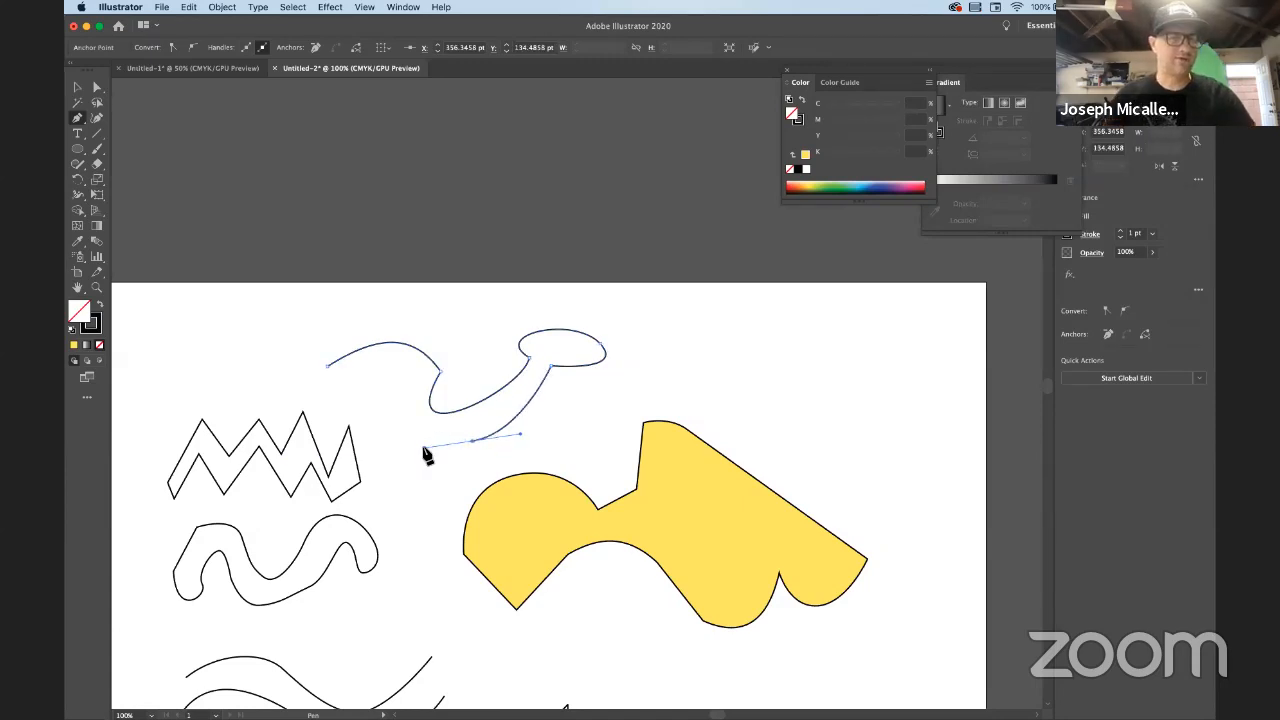
left_click_drag(427, 455, 415, 447)
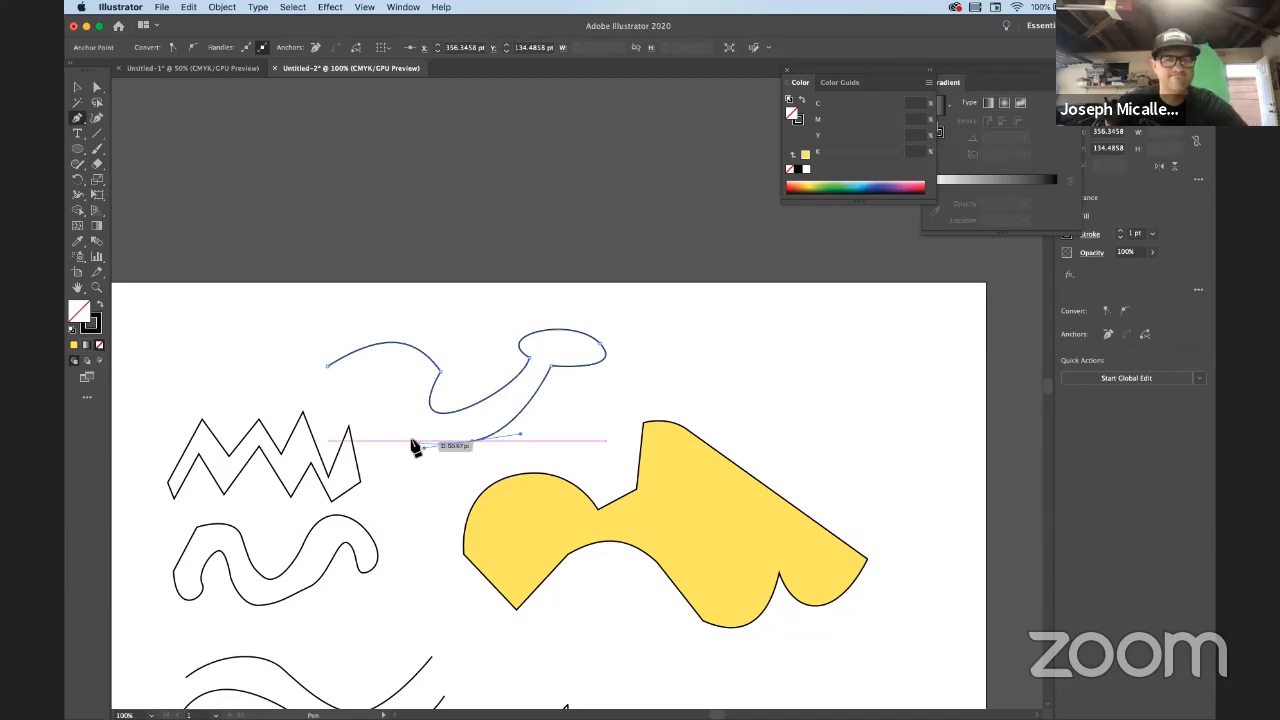
left_click_drag(415, 447, 416, 448)
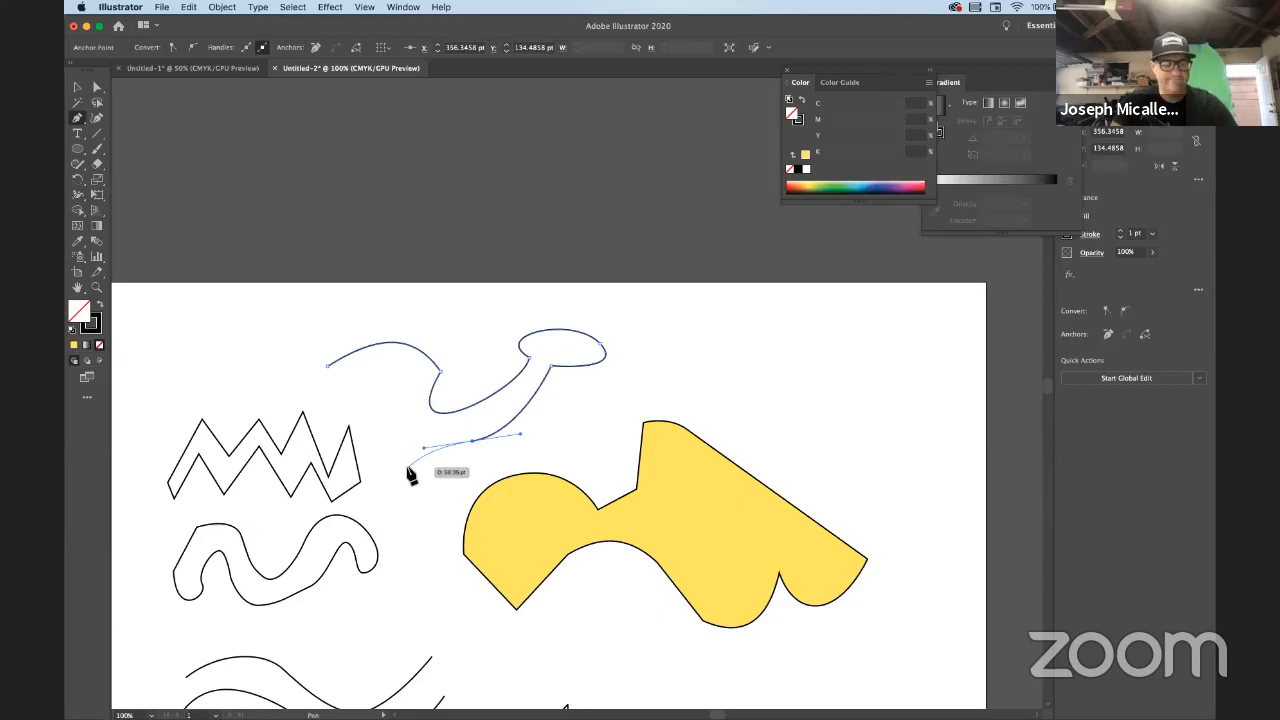
key("super+Tab")
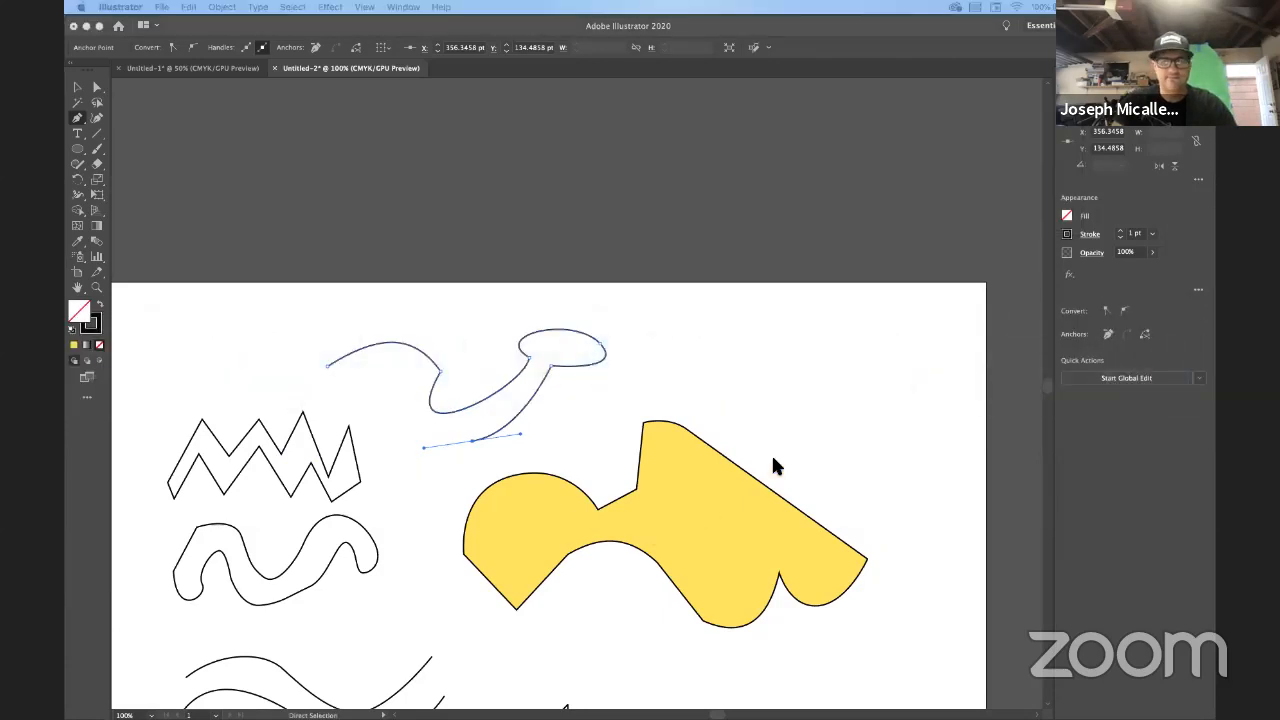